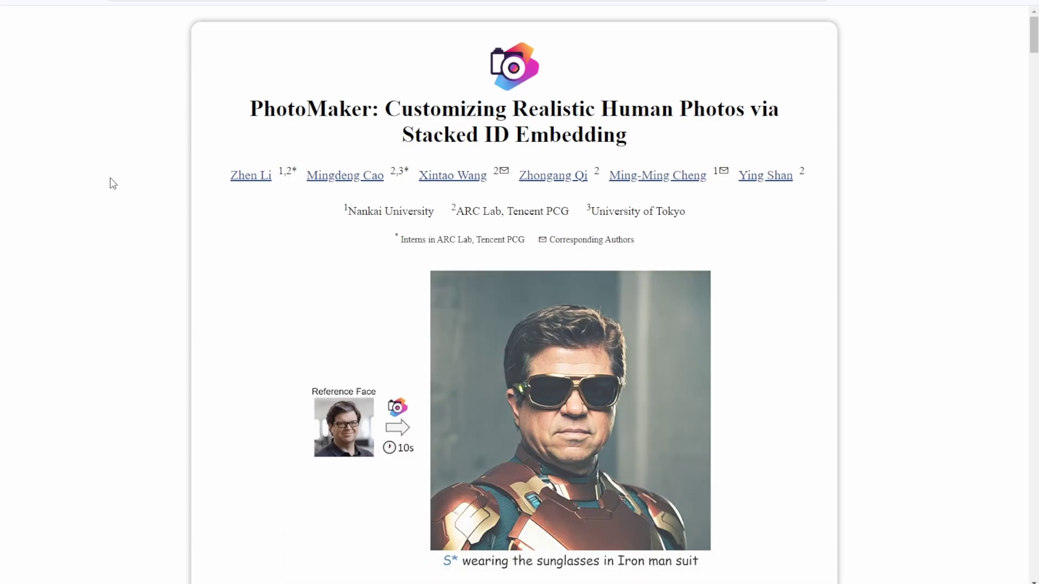
- Scroll through the PhotoMaker project page's demo and Stylization examples
scroll(114, 184, down, 3)
scroll(111, 184, down, 1)
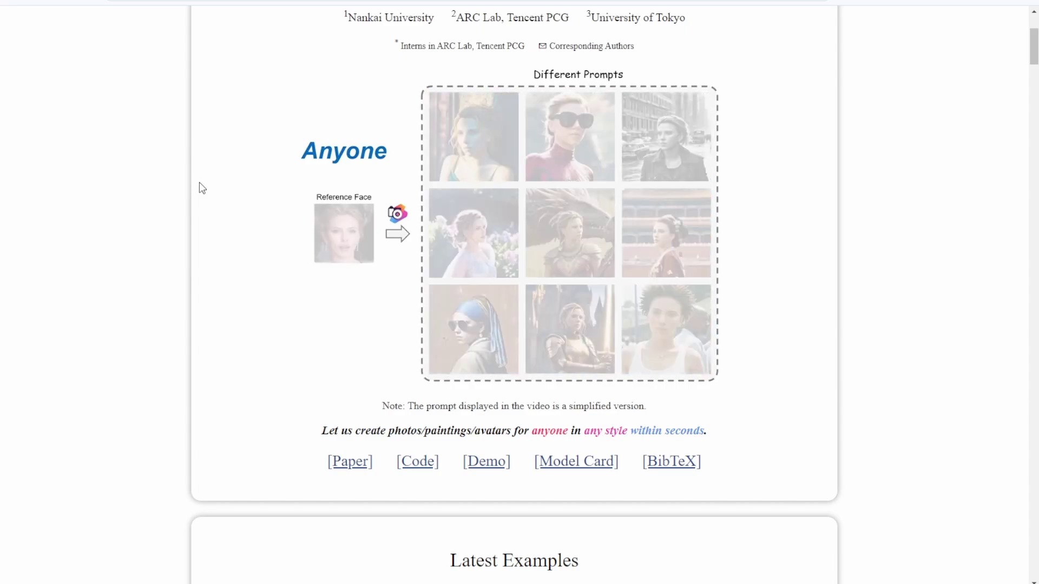
scroll(196, 190, down, 2)
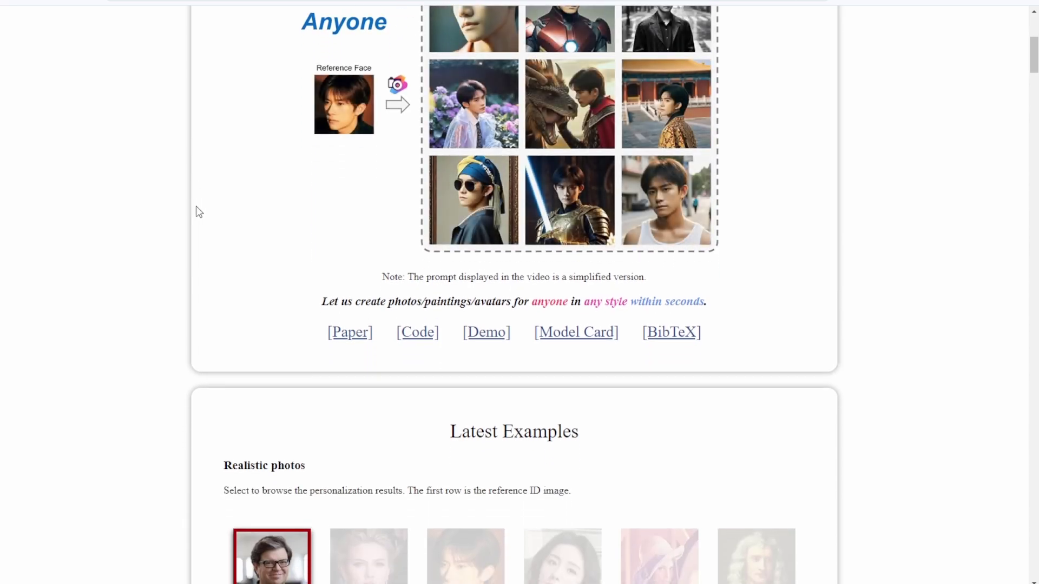
scroll(196, 210, up, 2)
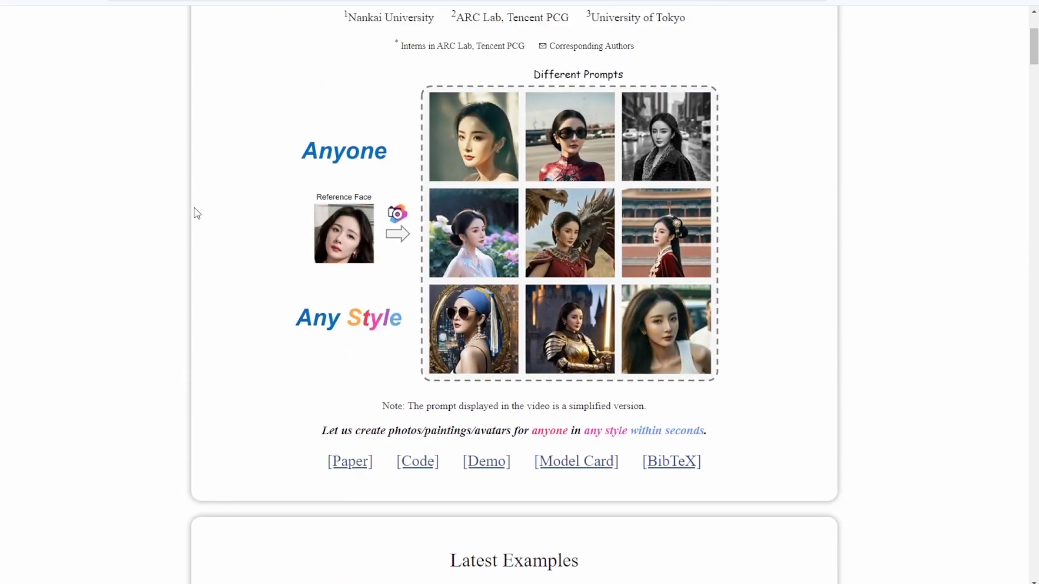
scroll(196, 212, up, 1)
scroll(194, 211, up, 2)
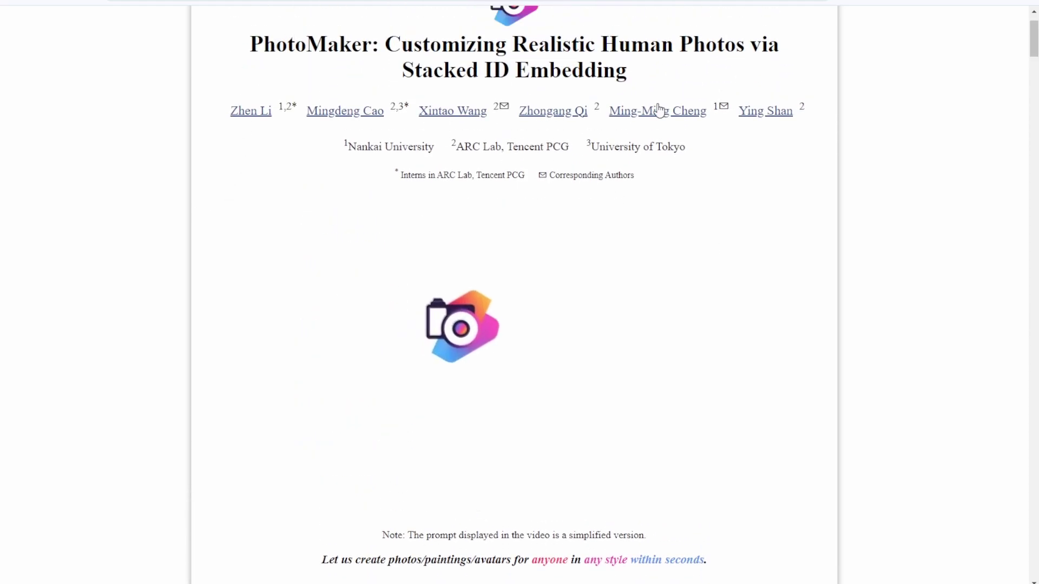
scroll(372, 268, up, 1)
scroll(372, 268, down, 1)
scroll(372, 265, down, 1)
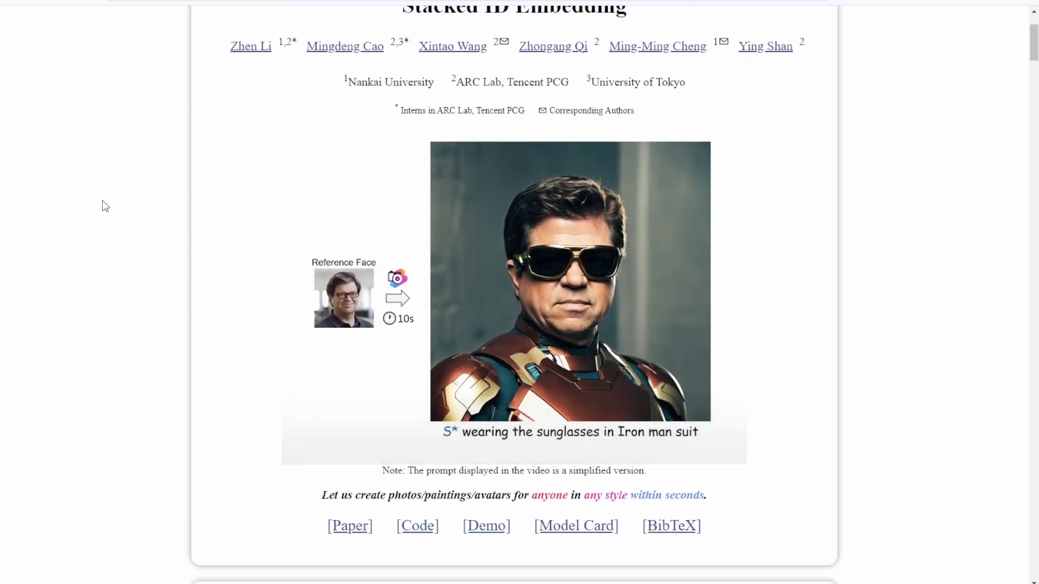
- Switch the Stylization gallery to the third reference face's nine stylized portraits
scroll(102, 200, up, 2)
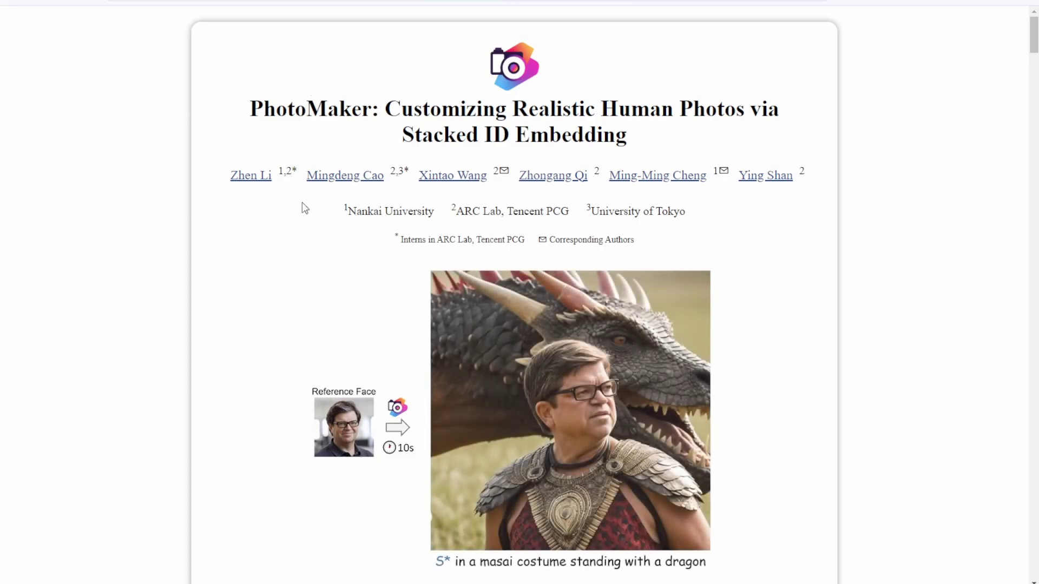
scroll(309, 226, down, 5)
scroll(309, 227, down, 5)
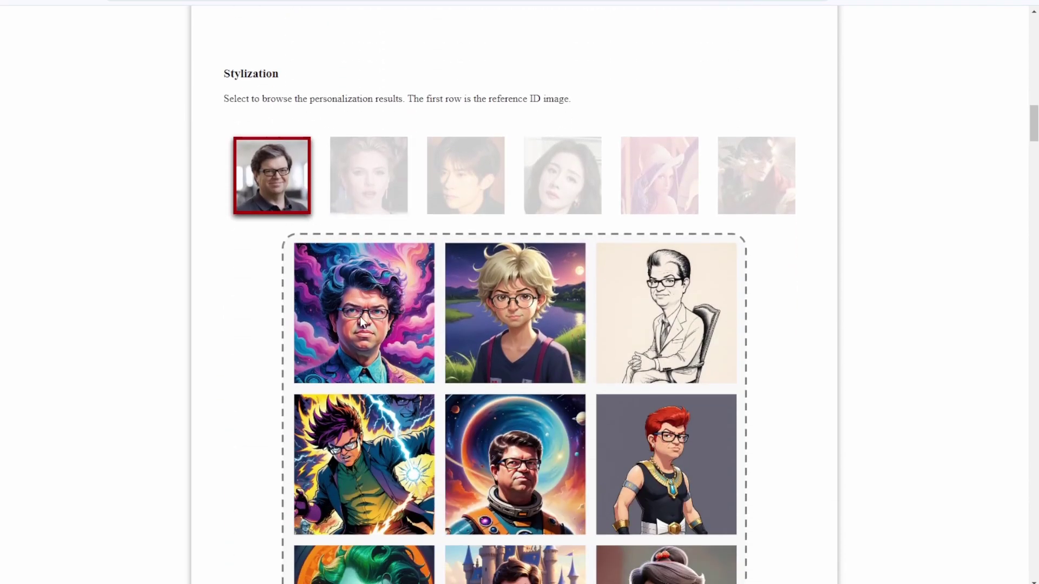
scroll(361, 316, down, 3)
scroll(361, 317, up, 1)
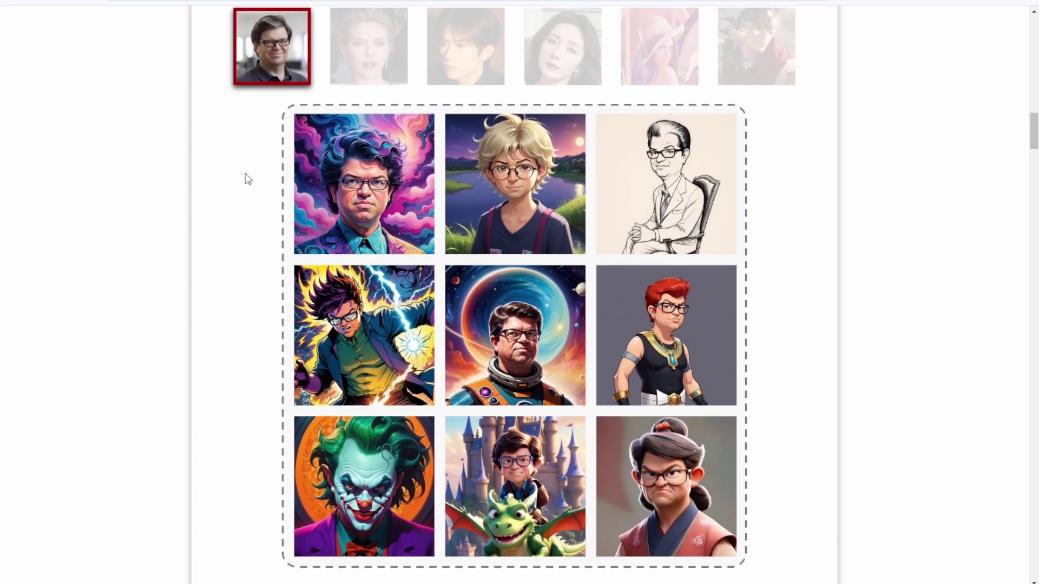
click(397, 39)
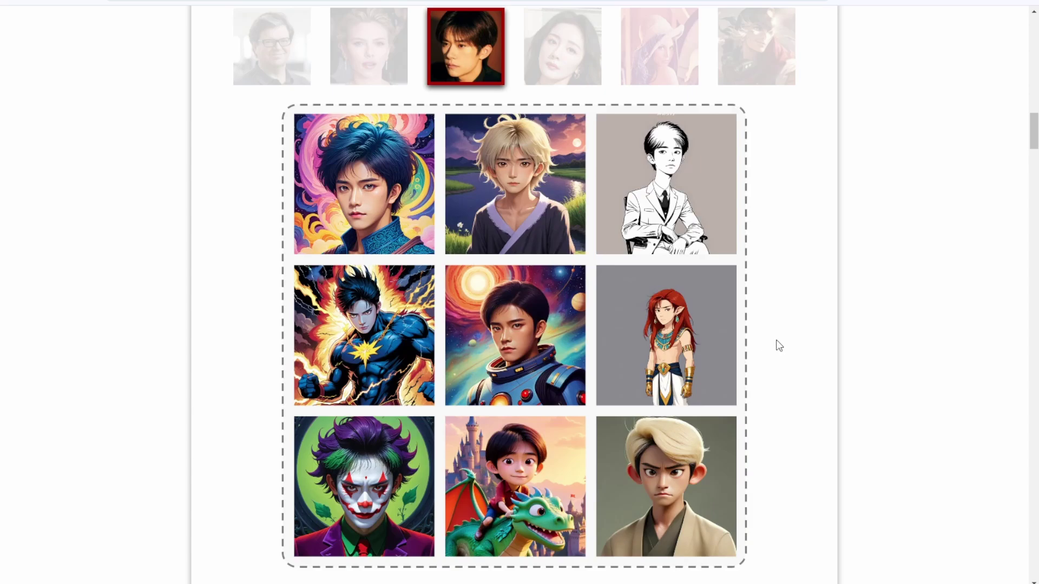
- Scroll past the Method diagram down to the Recontextualization example portraits
scroll(779, 347, down, 13)
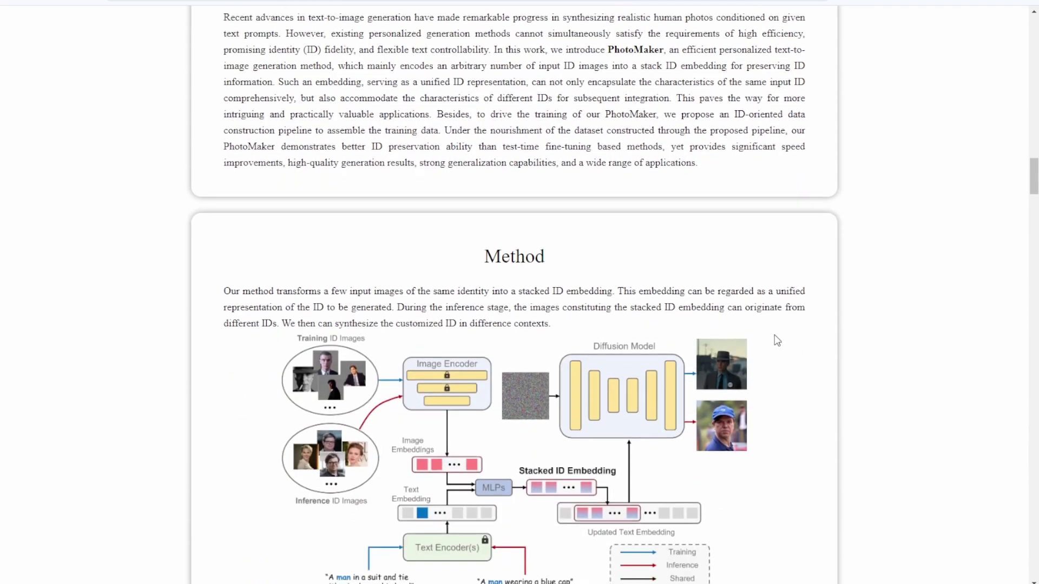
scroll(778, 340, down, 2)
scroll(778, 340, down, 2)
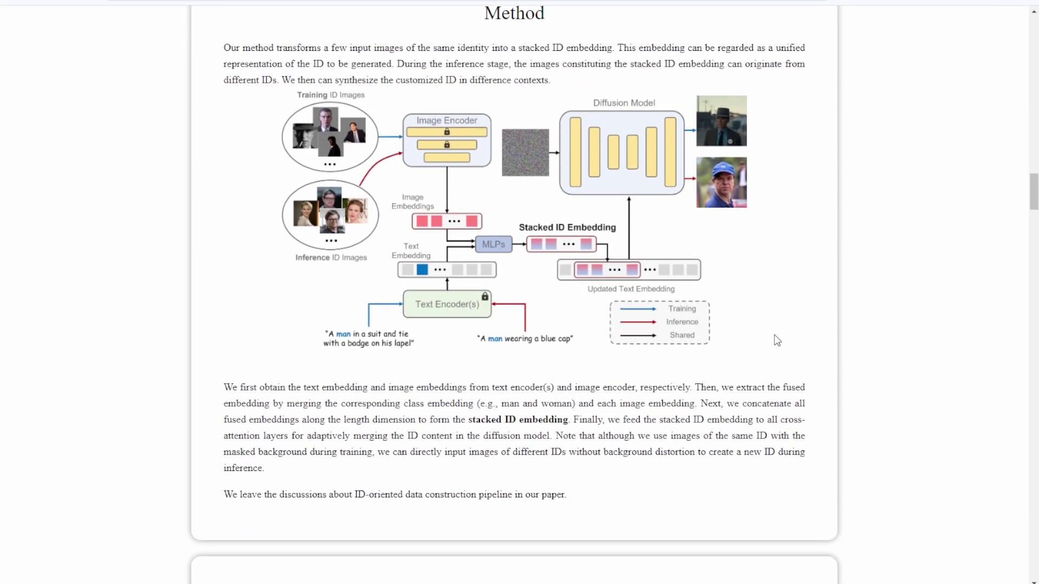
scroll(776, 340, up, 1)
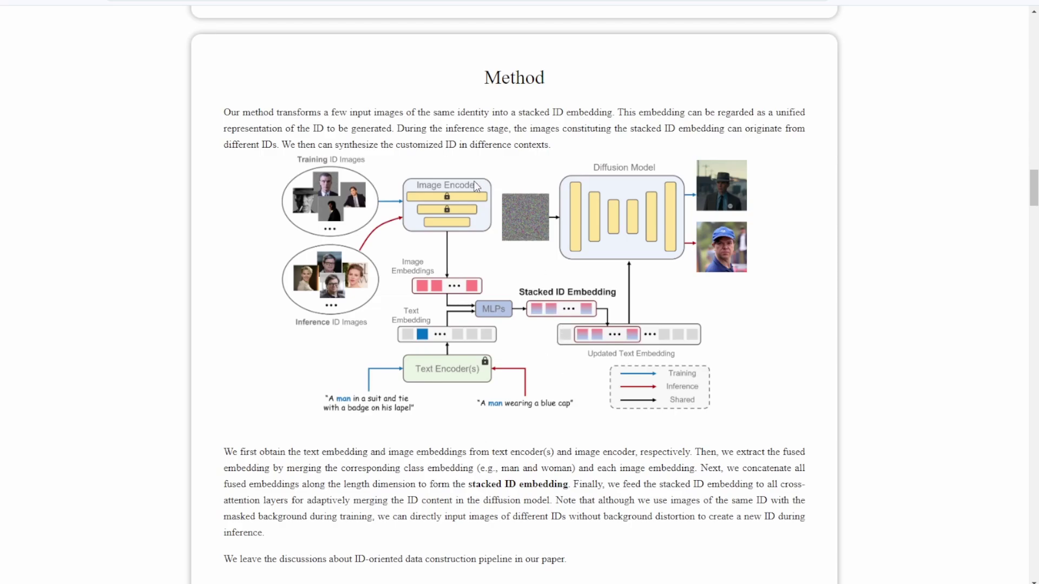
scroll(421, 453, down, 2)
scroll(416, 422, up, 1)
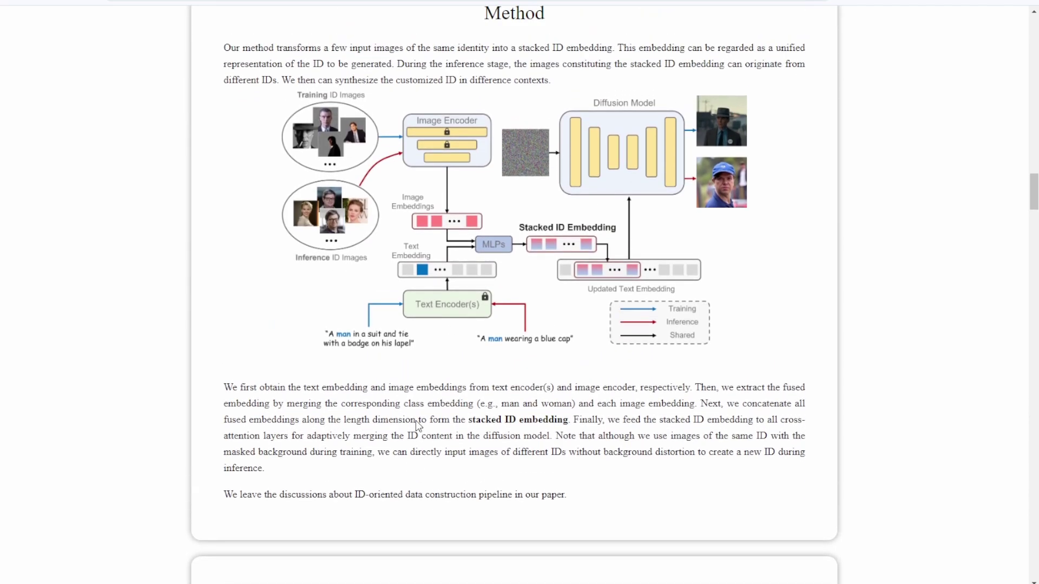
scroll(454, 416, up, 1)
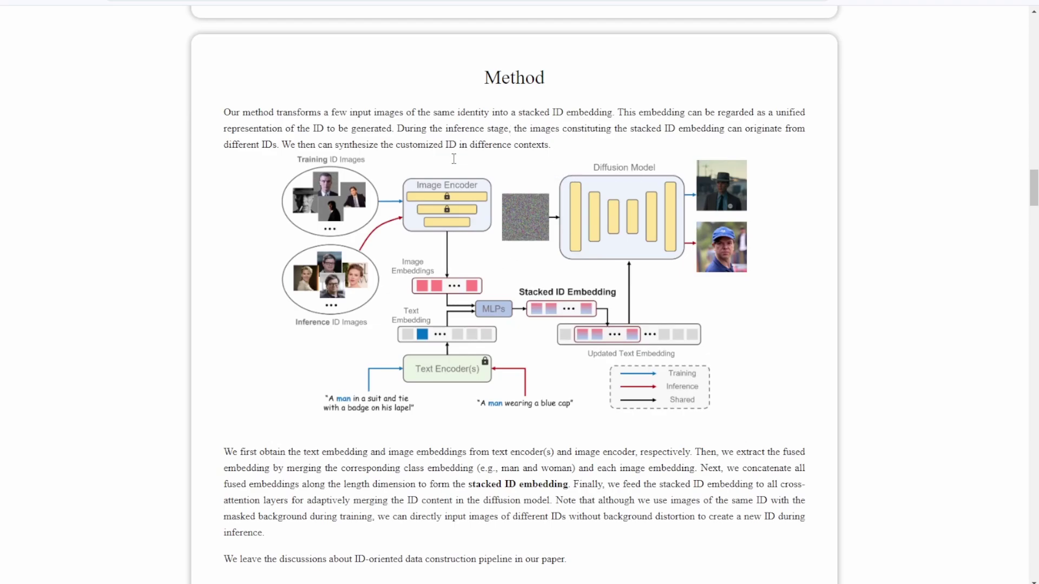
scroll(455, 251, down, 6)
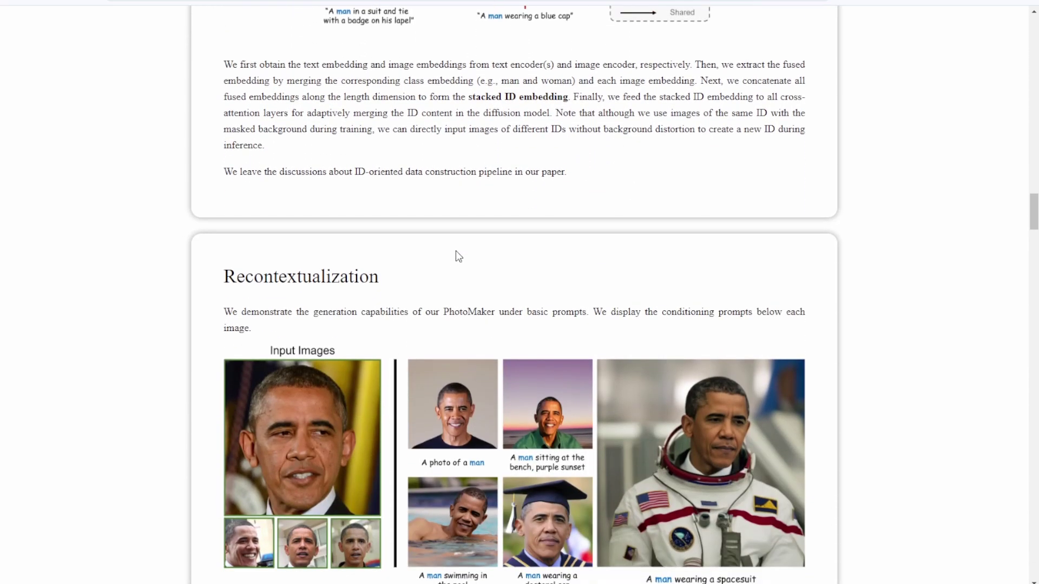
scroll(455, 254, down, 2)
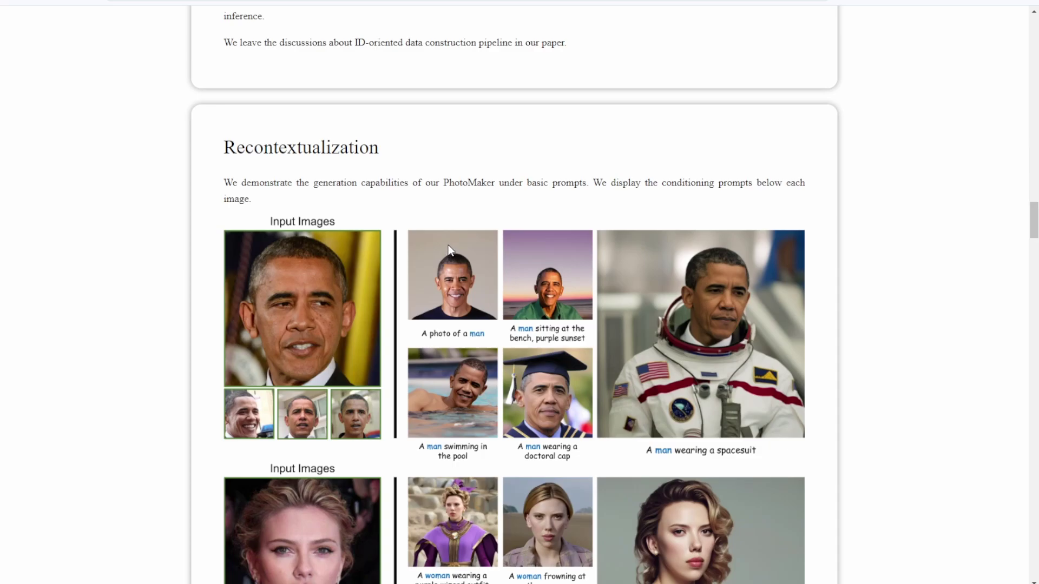
scroll(448, 247, down, 3)
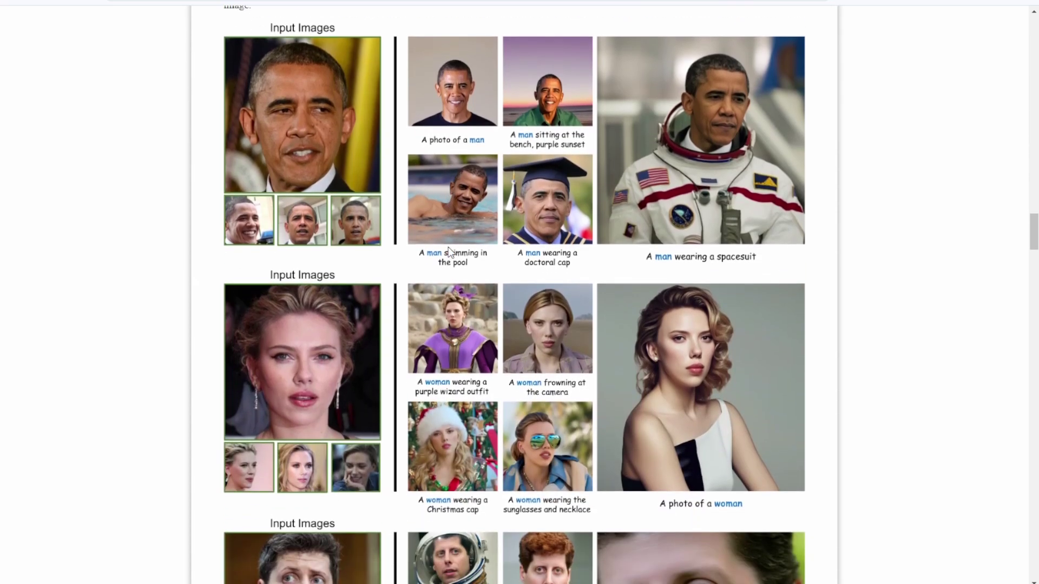
scroll(448, 250, down, 2)
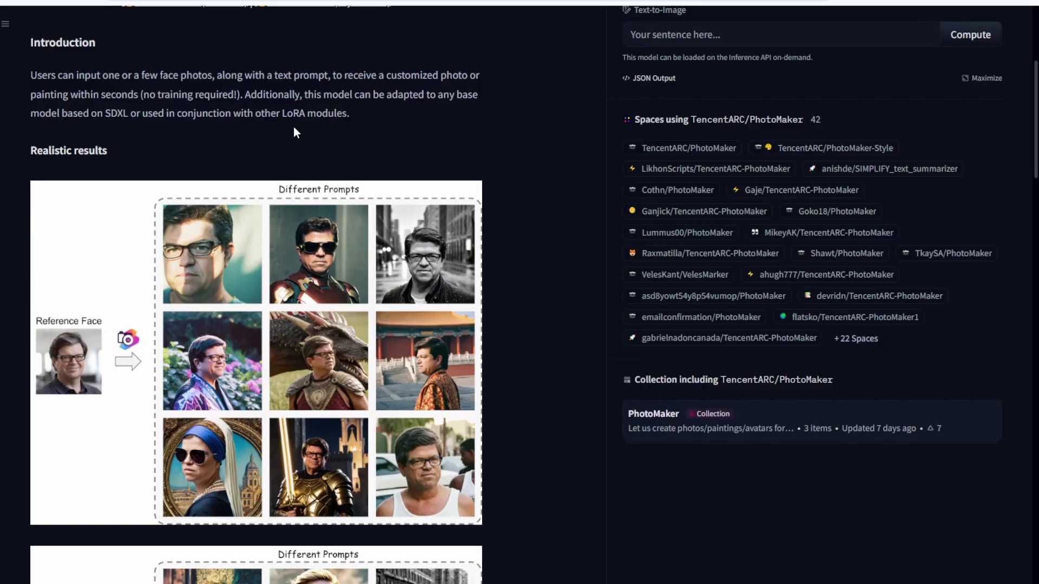
- Show the TencentARC/PhotoMaker Files and versions list, including photomaker-v1.bin
scroll(293, 128, up, 4)
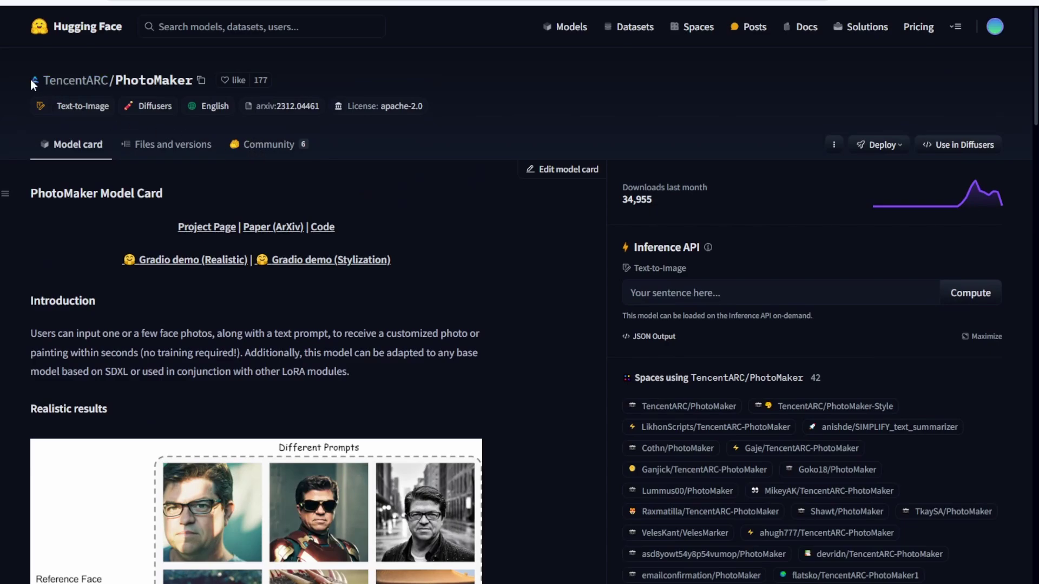
click(152, 146)
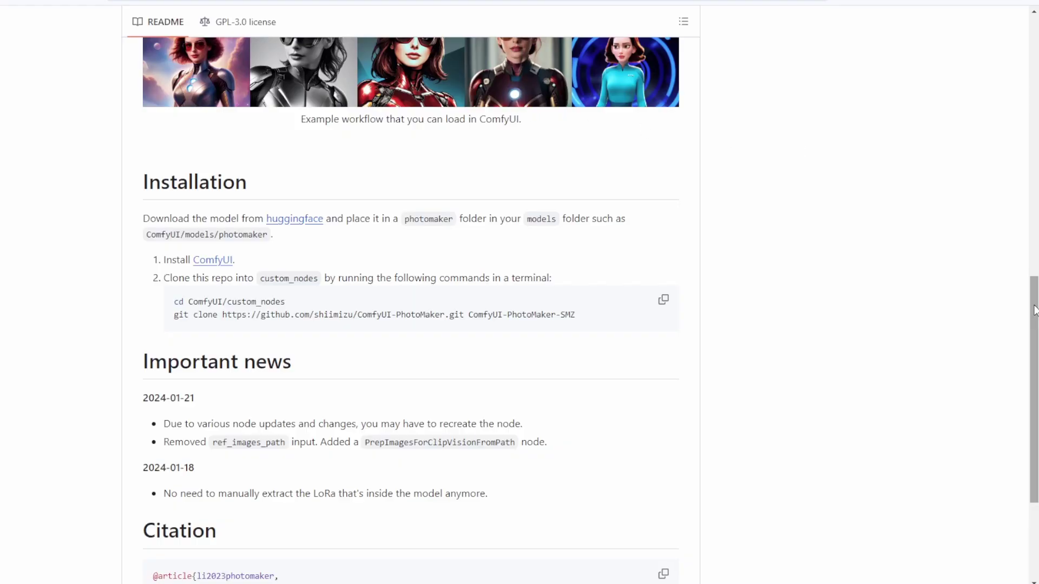
- Bring up the ComfyUI-PhotoMaker-Plus repository and scroll its README to Installation
drag(1034, 312, 1007, 28)
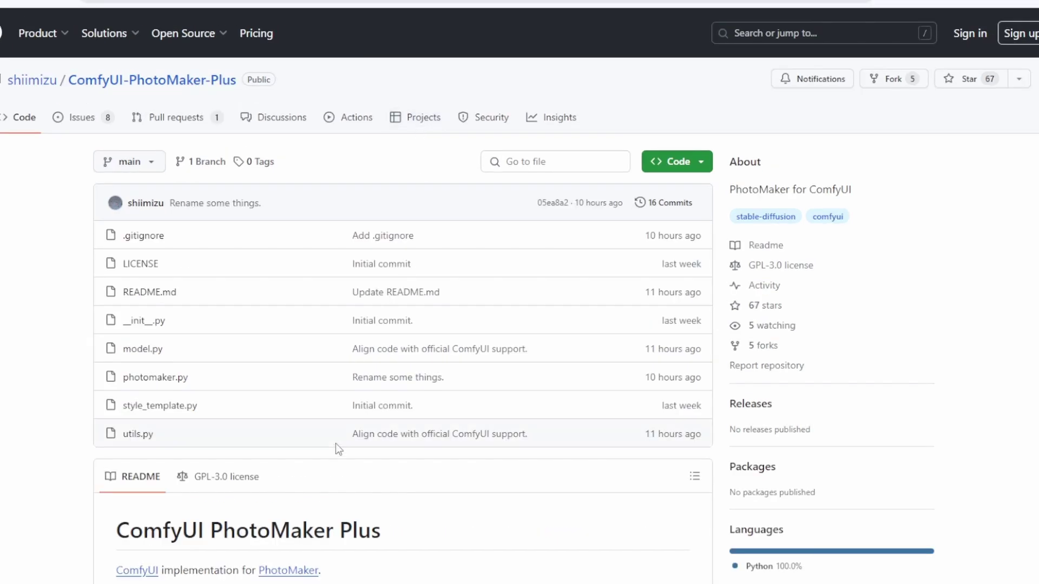
scroll(336, 445, down, 5)
scroll(335, 444, down, 3)
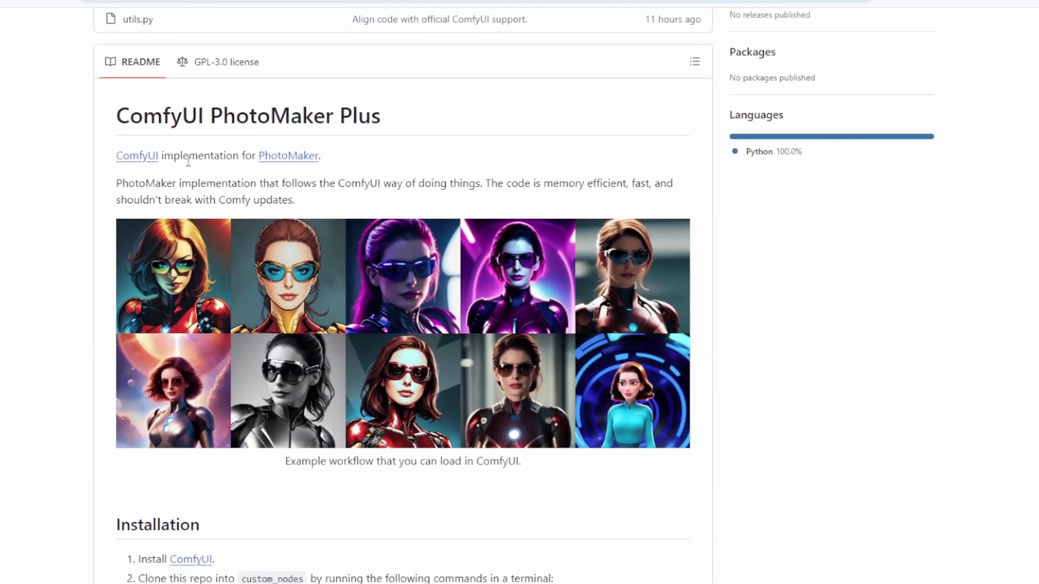
scroll(336, 246, down, 6)
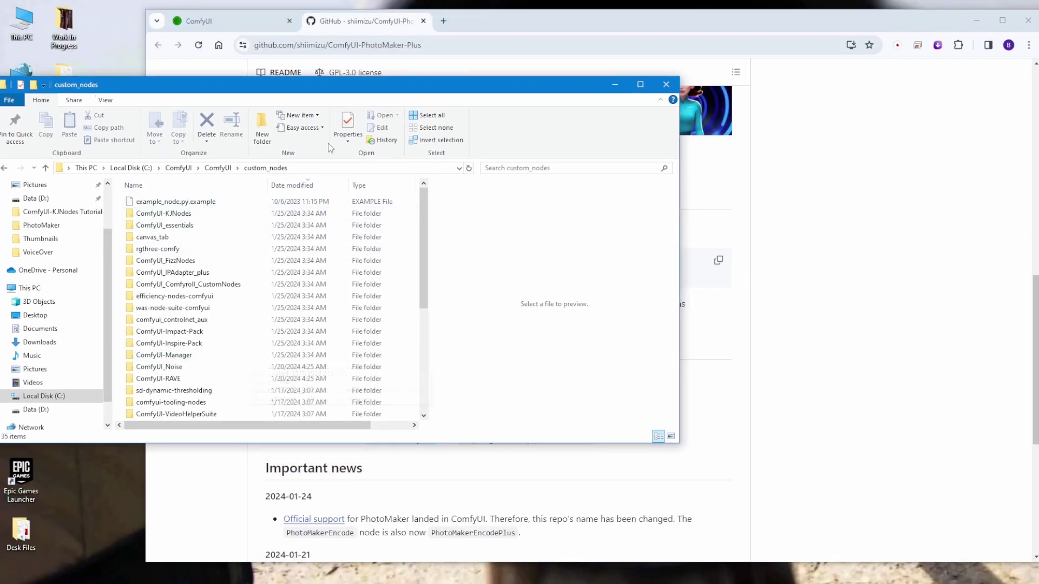
- Git clone ComfyUI-PhotoMaker-Plus into ComfyUI's custom_nodes folder from Command Prompt
click(867, 249)
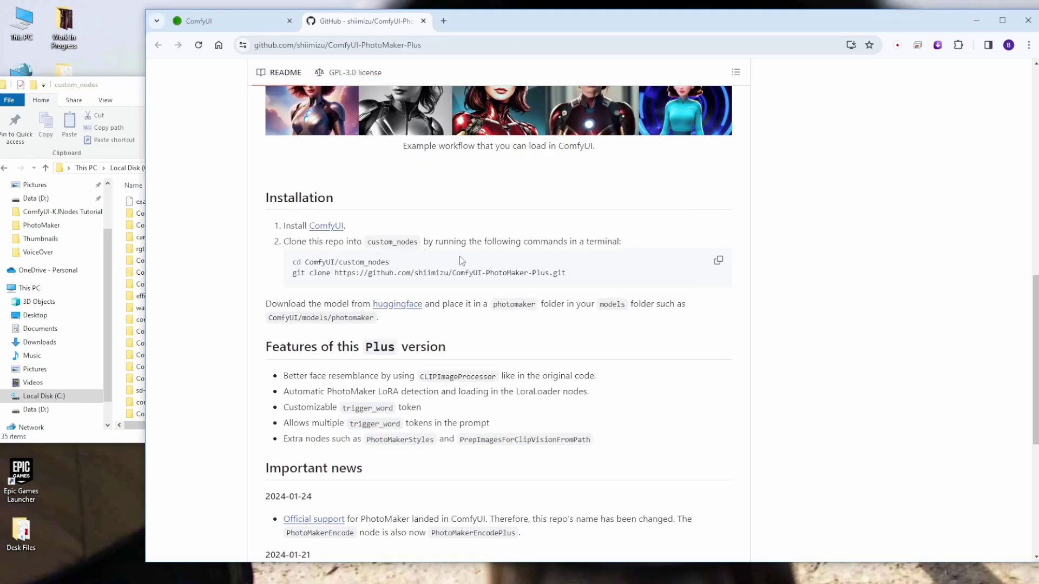
drag(566, 274, 294, 282)
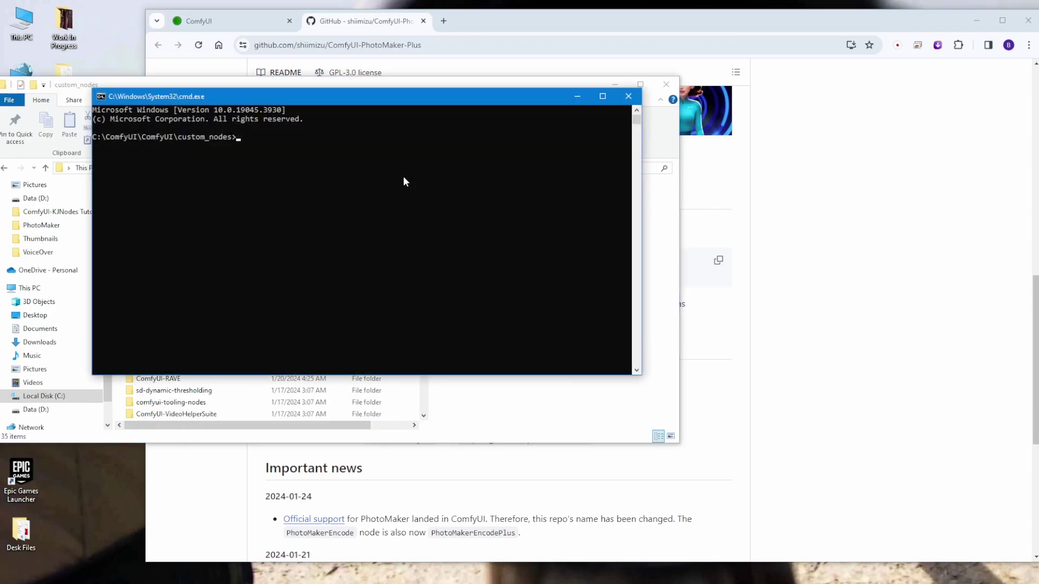
text(git clone https://github.com/shiimizu/ComfyUI-PhotoMaker-Plus.git)
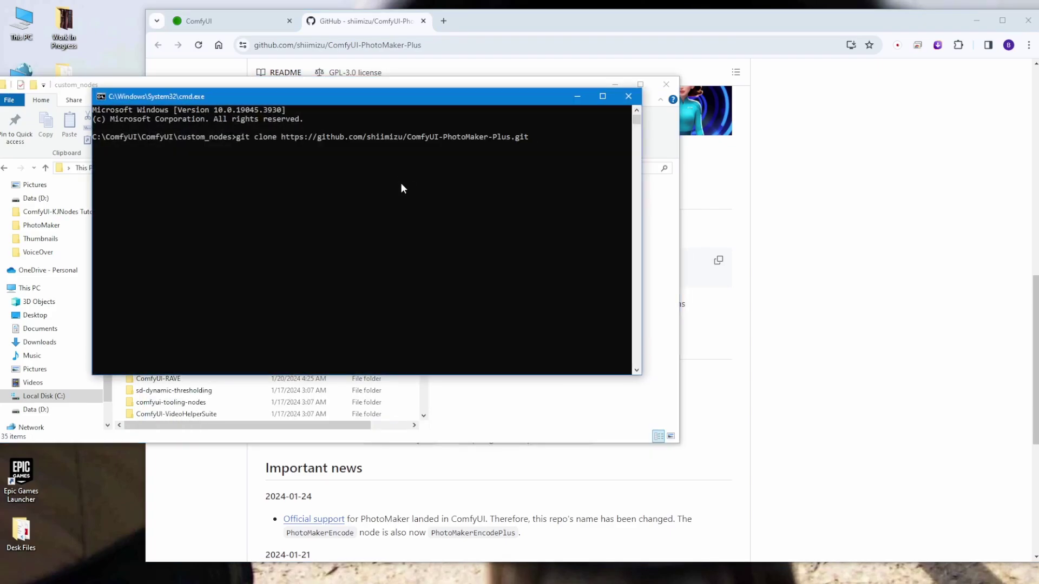
key(Return)
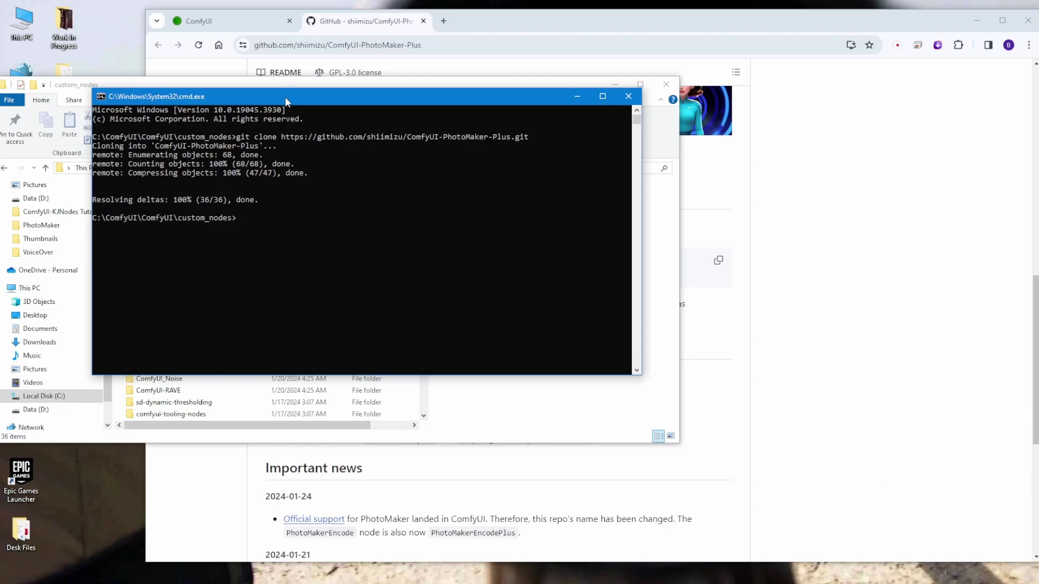
drag(286, 97, 329, 295)
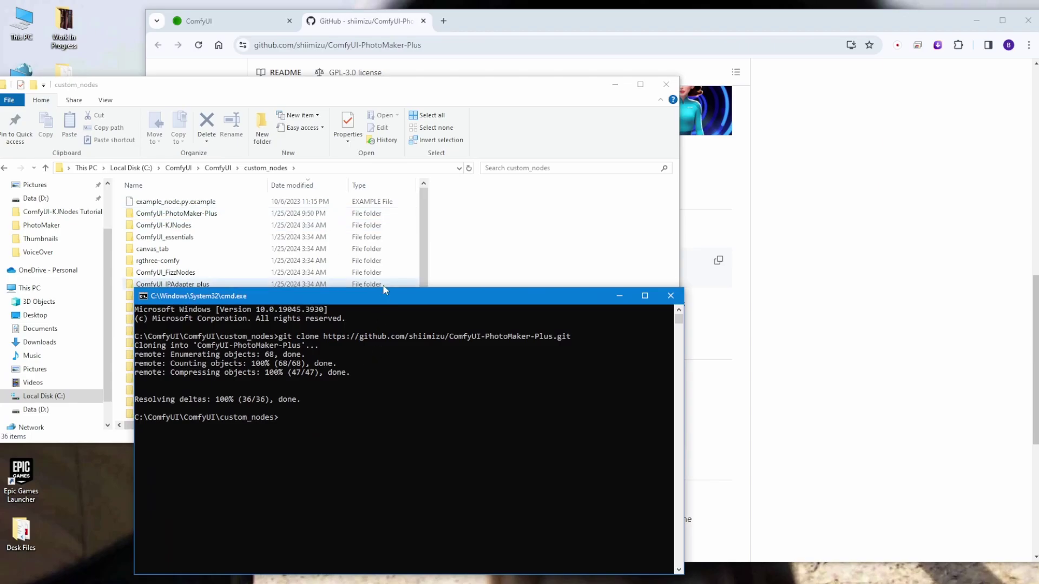
drag(384, 295, 361, 207)
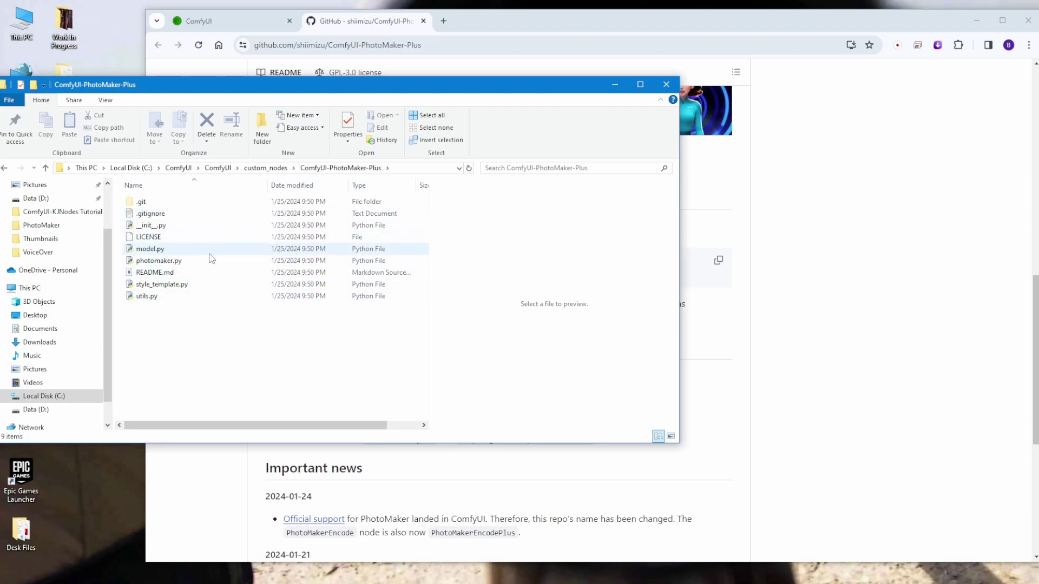
- Open the README's Hugging Face model link in a new tab and copy the photomaker folder name
click(845, 362)
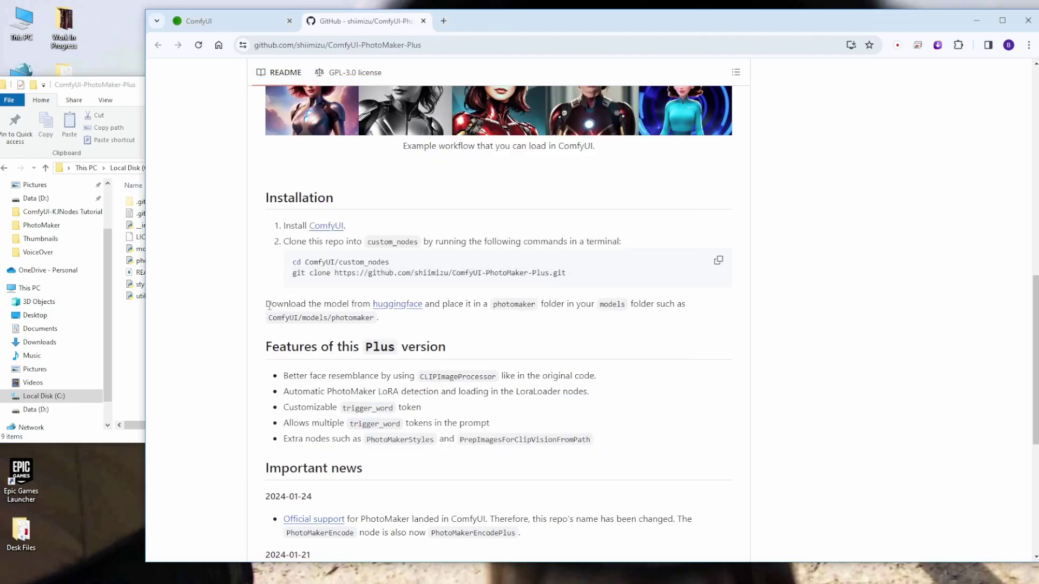
drag(269, 306, 357, 305)
middle_click(403, 304)
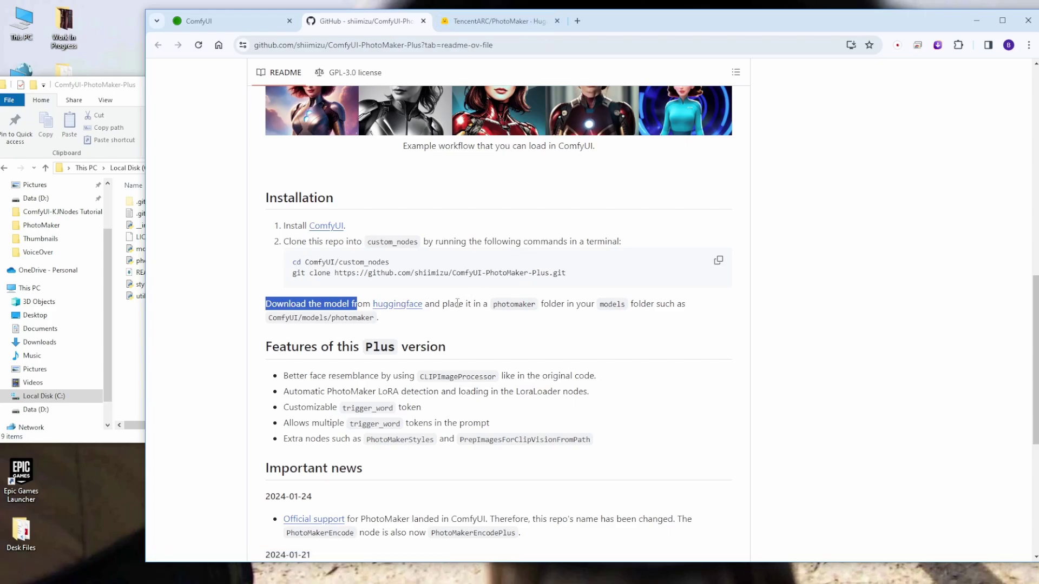
drag(457, 304, 576, 305)
click(614, 302)
drag(307, 319, 378, 324)
click(428, 327)
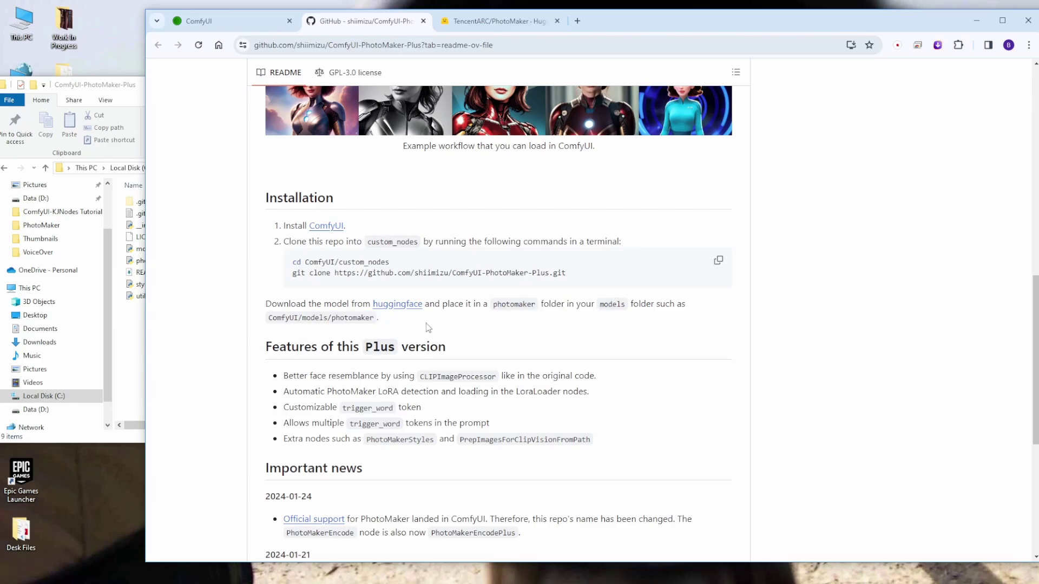
double_click(358, 321)
key(ctrl+c)
- Create and open an empty photomaker folder inside ComfyUI's models folder
click(141, 329)
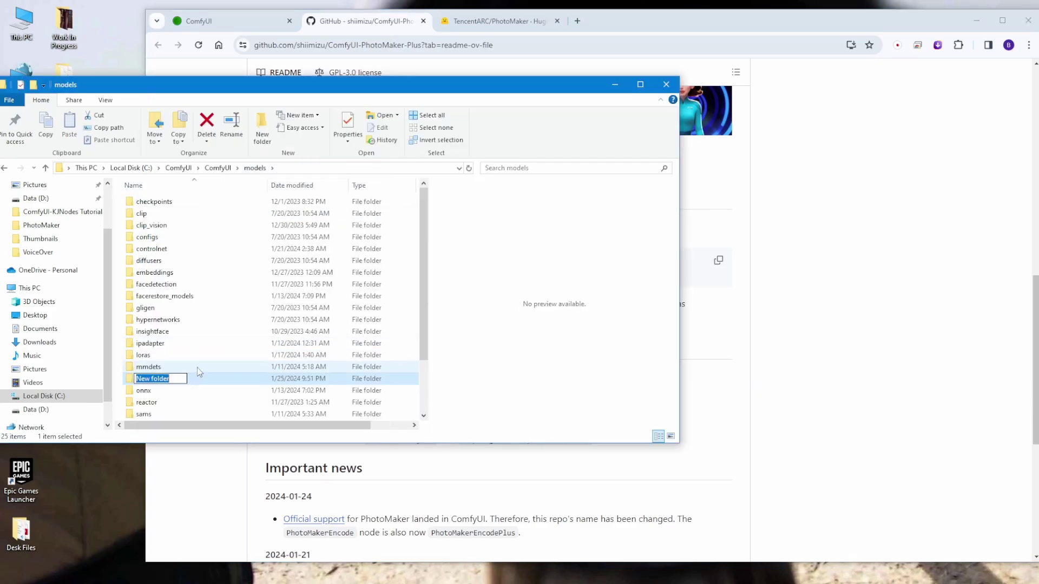
click(175, 378)
key(ctrl+a)
key(ctrl+v)
key(Return)
double_click(179, 395)
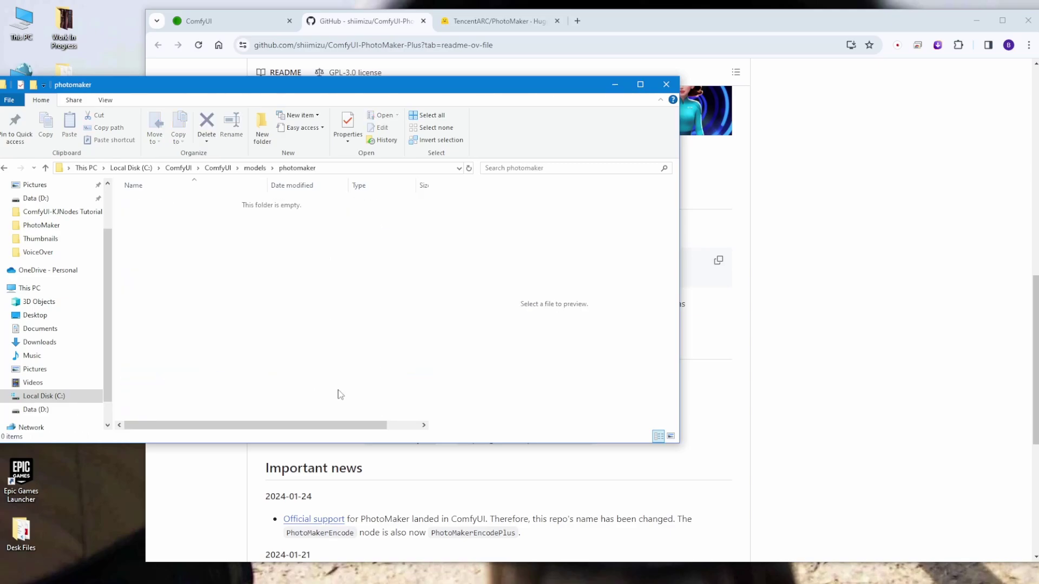
click(505, 26)
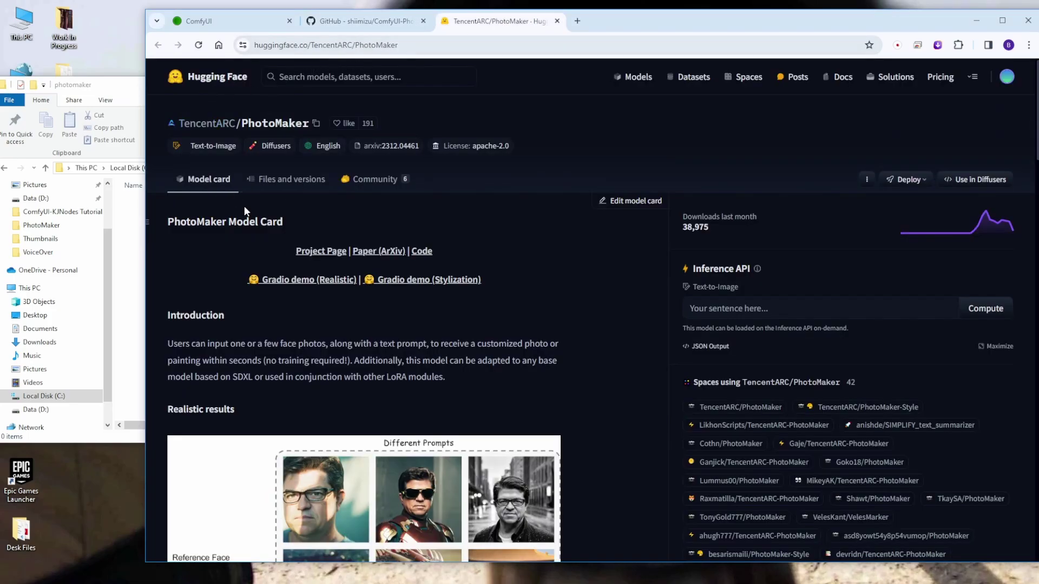
- Move the downloaded photomaker-v1.bin (890 MB) into ComfyUI's models\photomaker folder
click(273, 187)
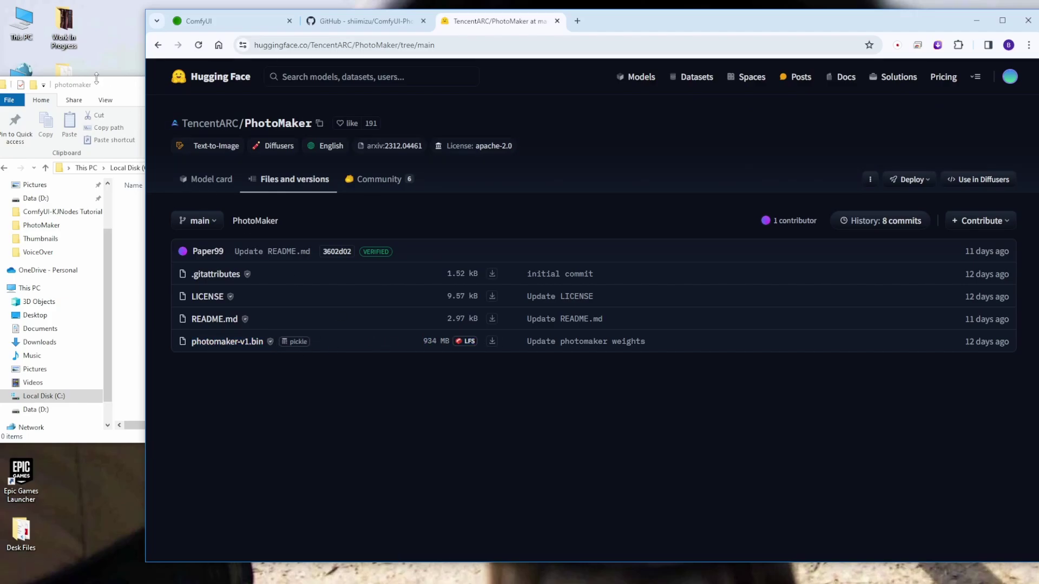
double_click(66, 74)
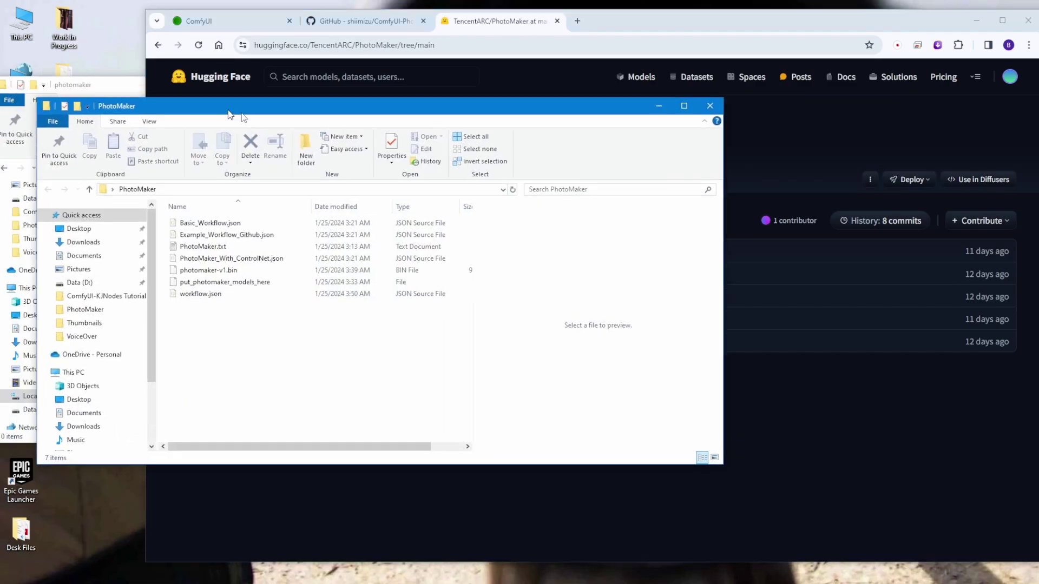
drag(259, 120, 516, 143)
click(495, 300)
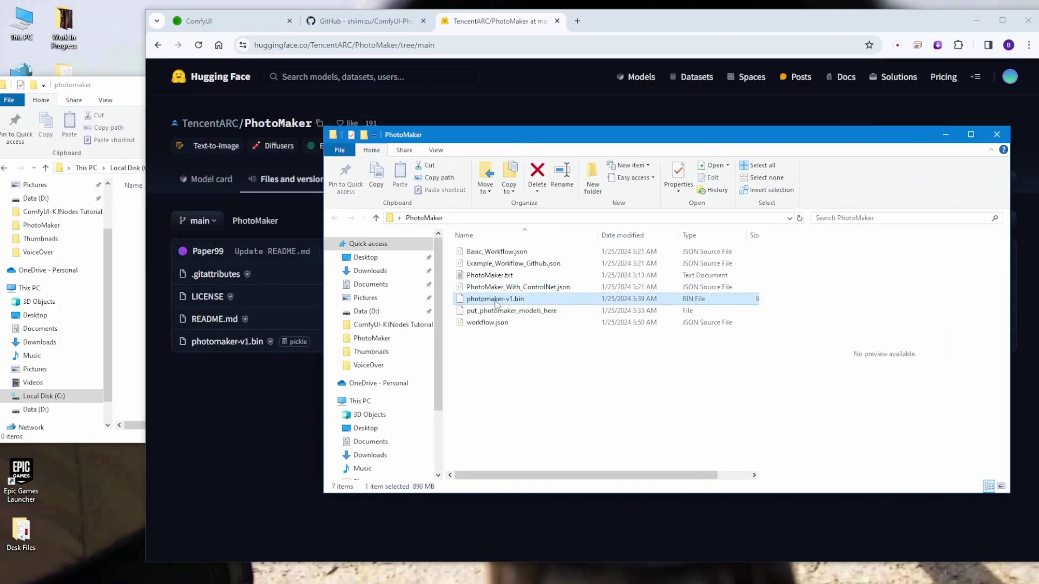
drag(495, 303, 134, 248)
- Close the download folder, return to the main ComfyUI folder and the PhotoMaker-Plus README
click(742, 334)
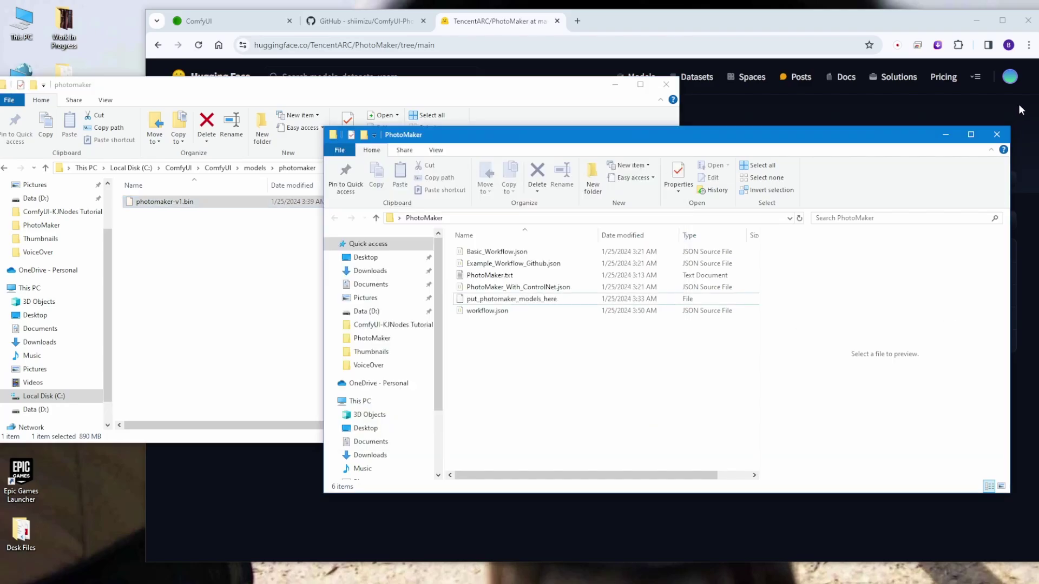
click(996, 134)
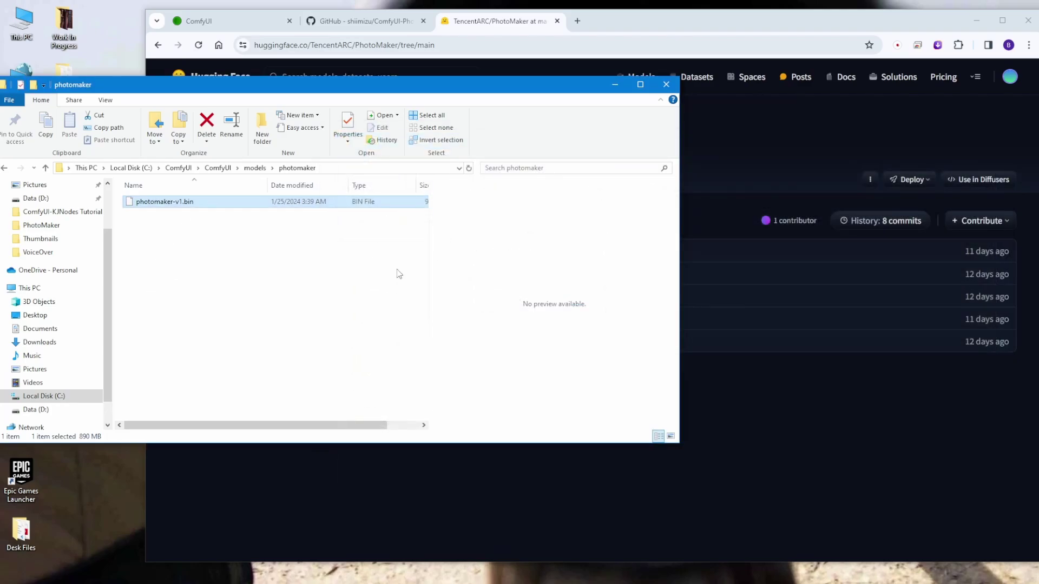
click(185, 169)
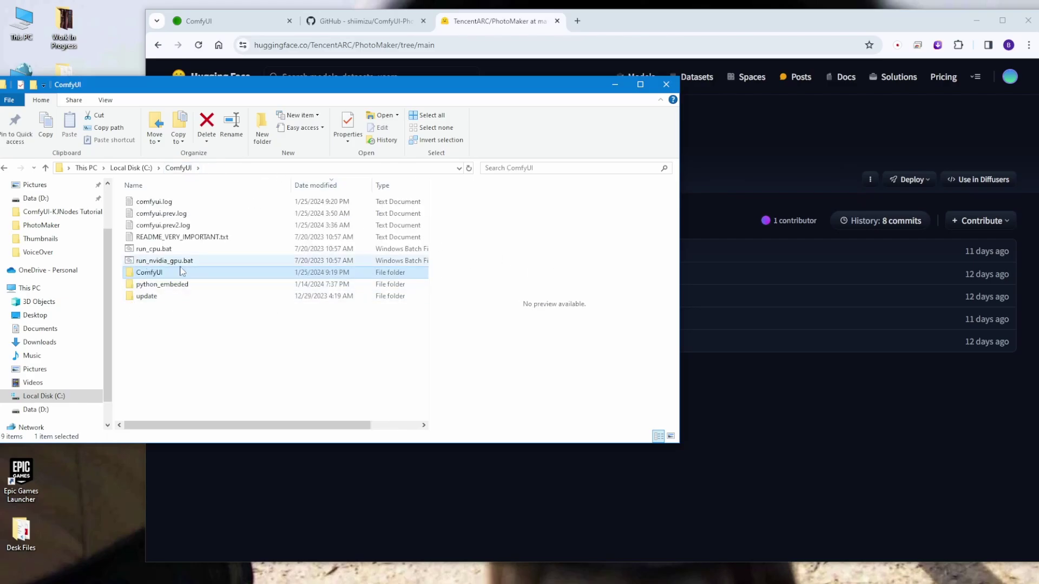
click(288, 21)
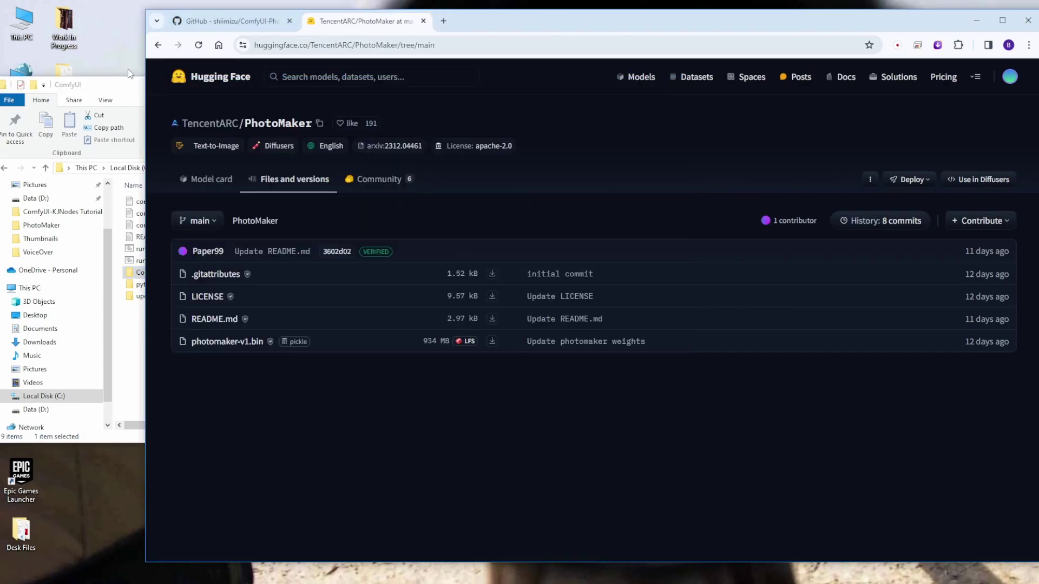
click(236, 22)
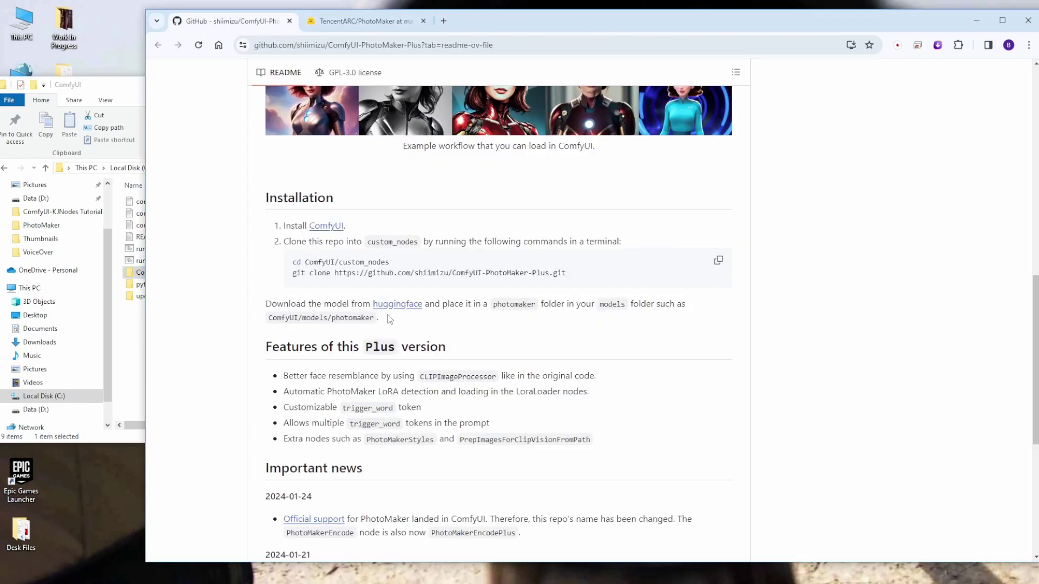
scroll(633, 317, down, 2)
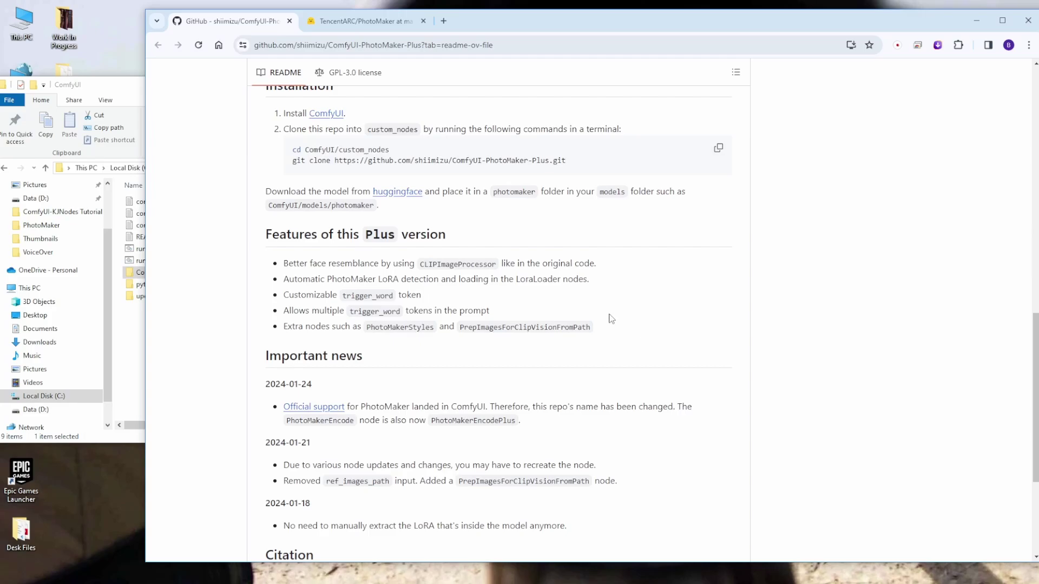
- Load the default workflow: Load Checkpoint, two prompts, KSampler, Empty Latent Image, VAE Decode, Save Image
click(104, 96)
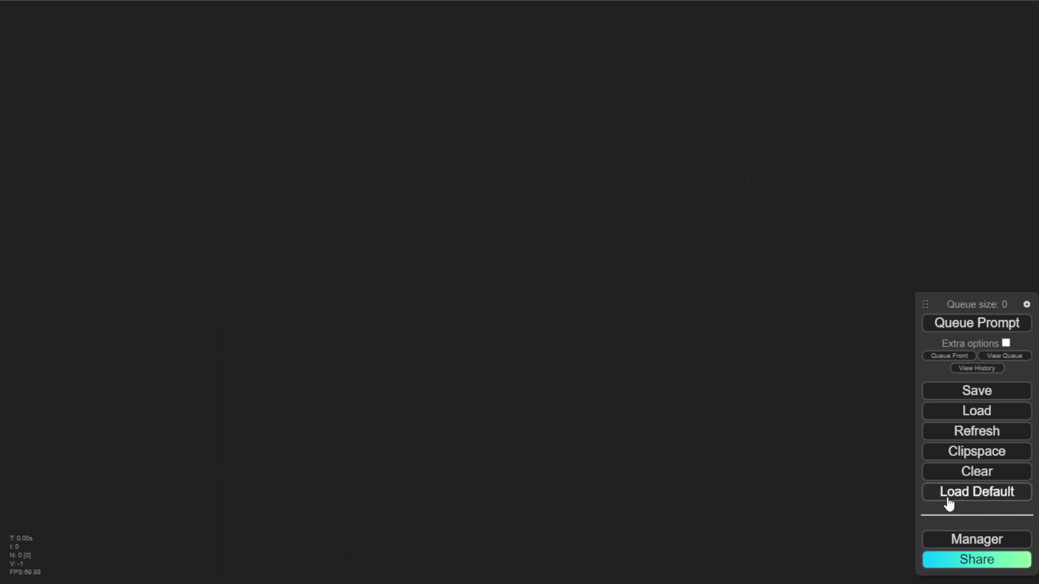
click(947, 497)
click(575, 68)
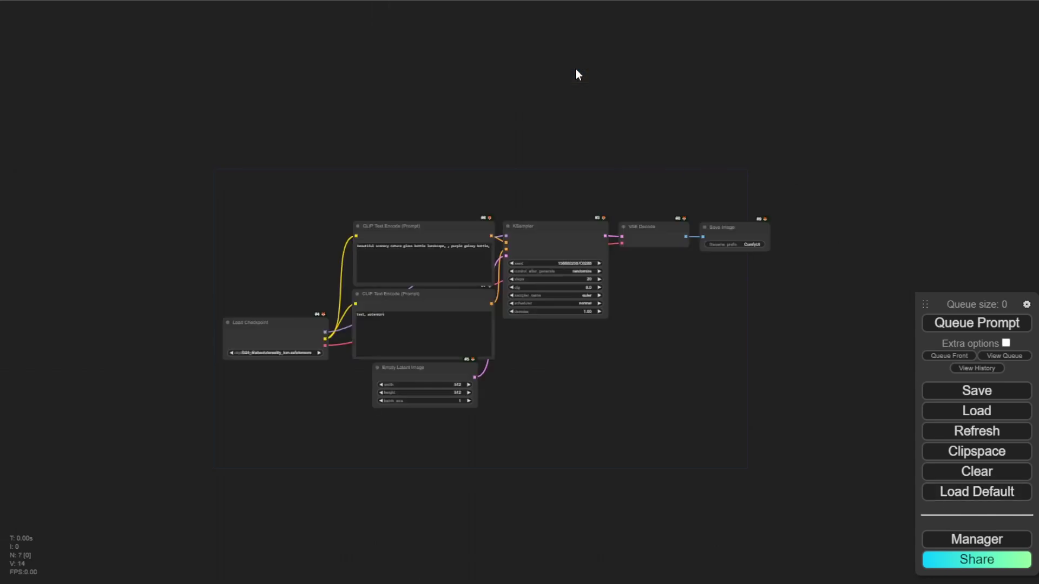
scroll(496, 186, up, 5)
scroll(496, 186, down, 1)
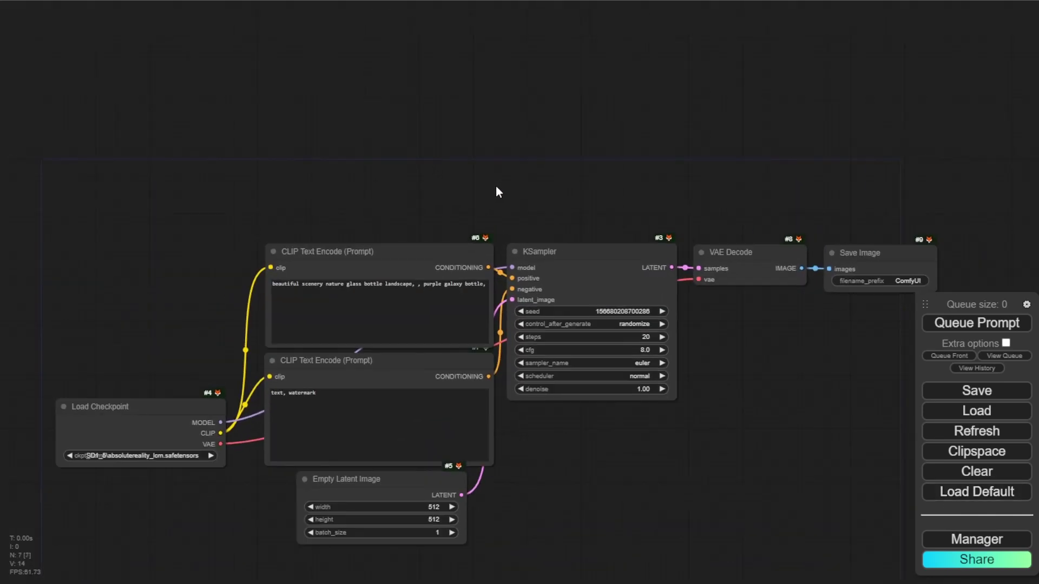
scroll(668, 169, right, 4)
click(668, 234)
scroll(668, 234, left, 6)
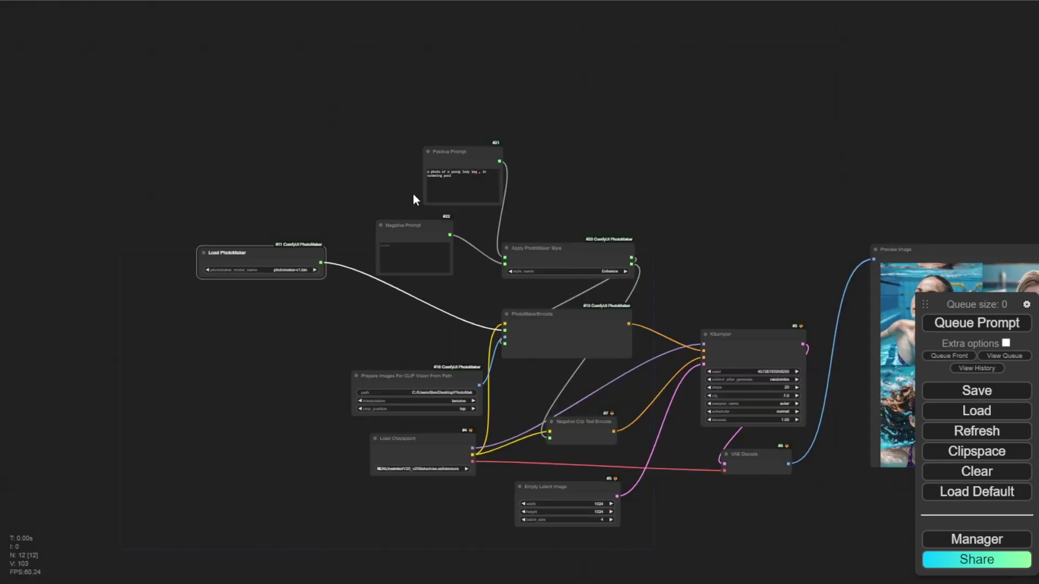
scroll(538, 154, up, 10)
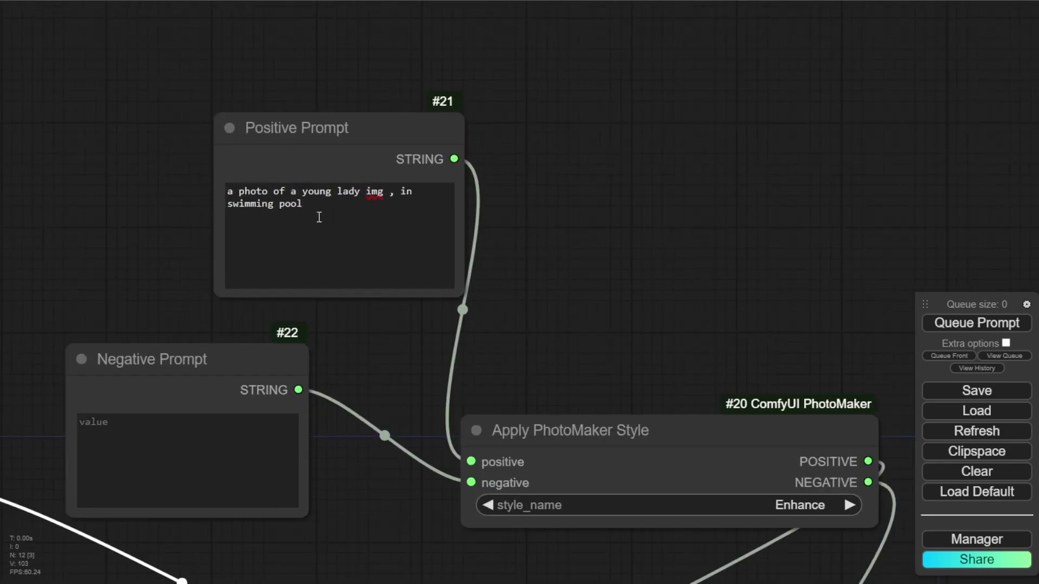
key(ctrl+a)
key(ctrl+c)
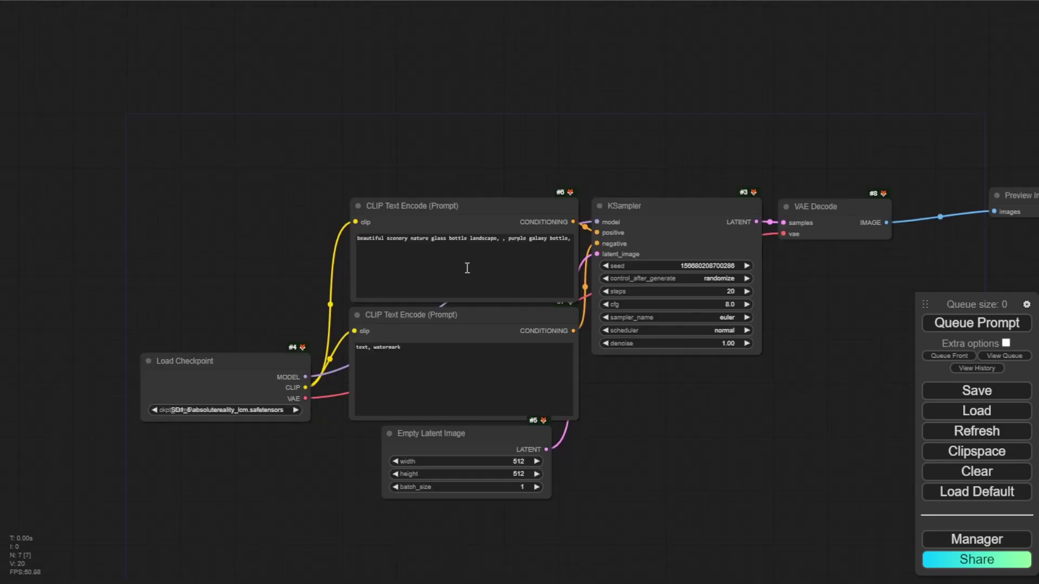
- Add an Apply PhotoMaker Style node from the PhotoMaker category above the graph
right_click(221, 69)
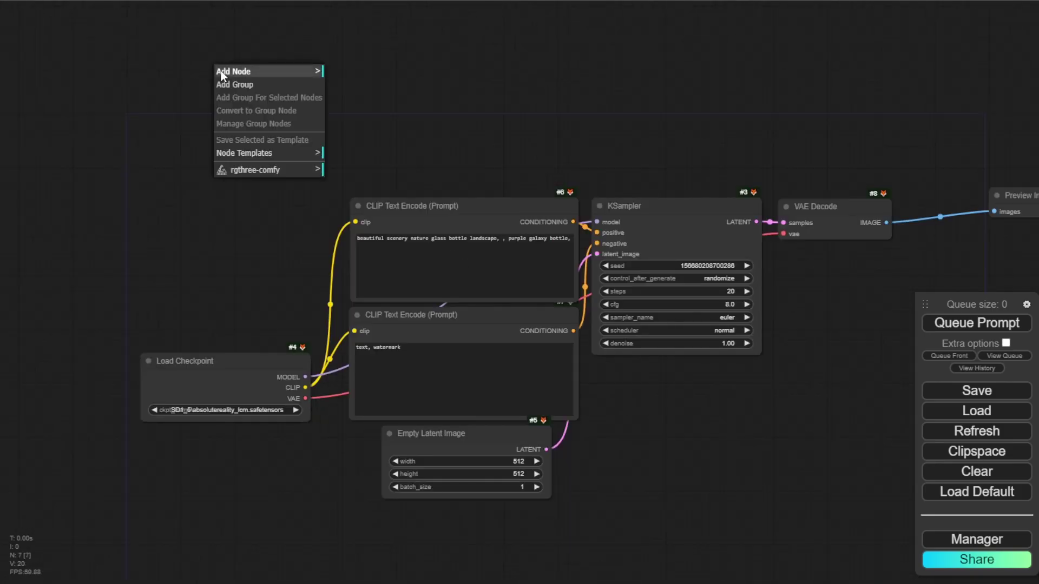
click(294, 73)
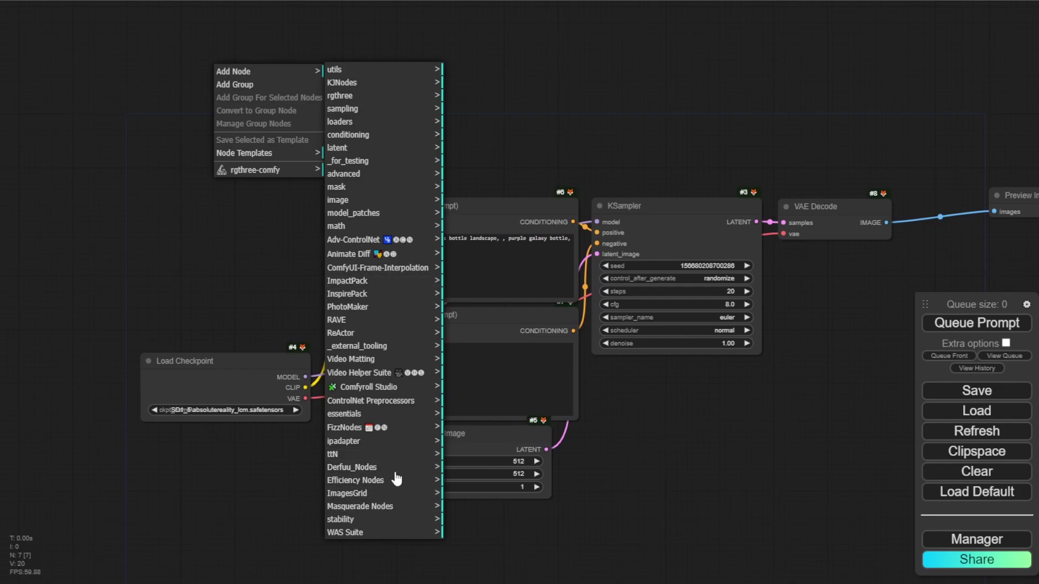
click(386, 312)
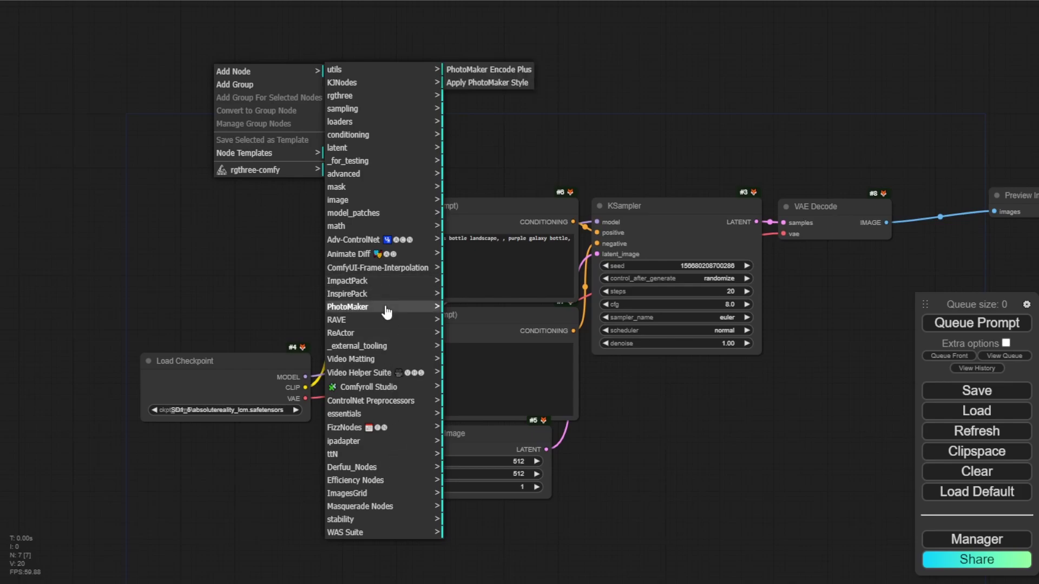
click(493, 84)
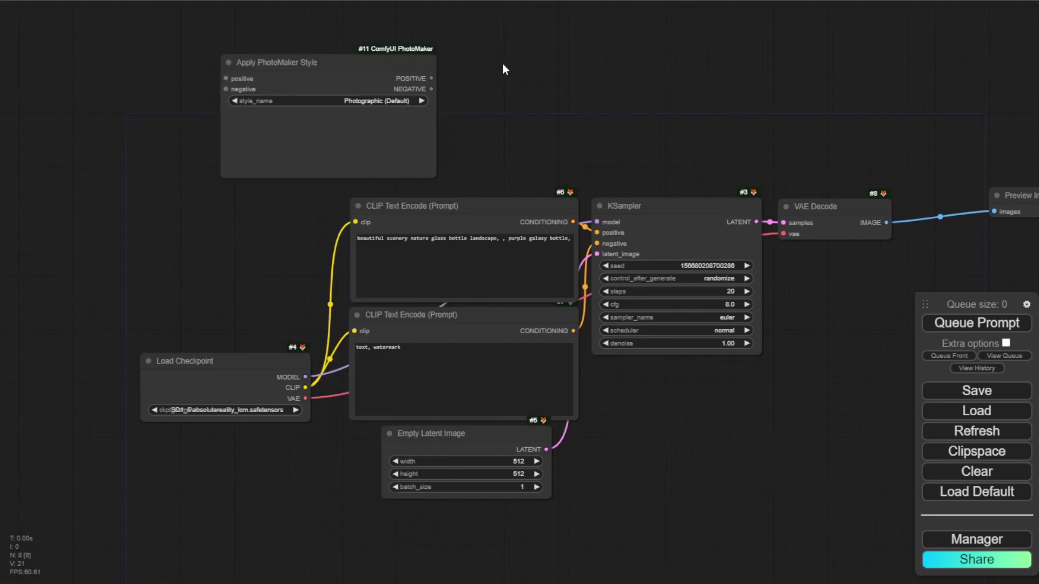
- Add a PhotoMaker Encode Plus node from the PhotoMaker category beside it
right_click(502, 64)
click(514, 65)
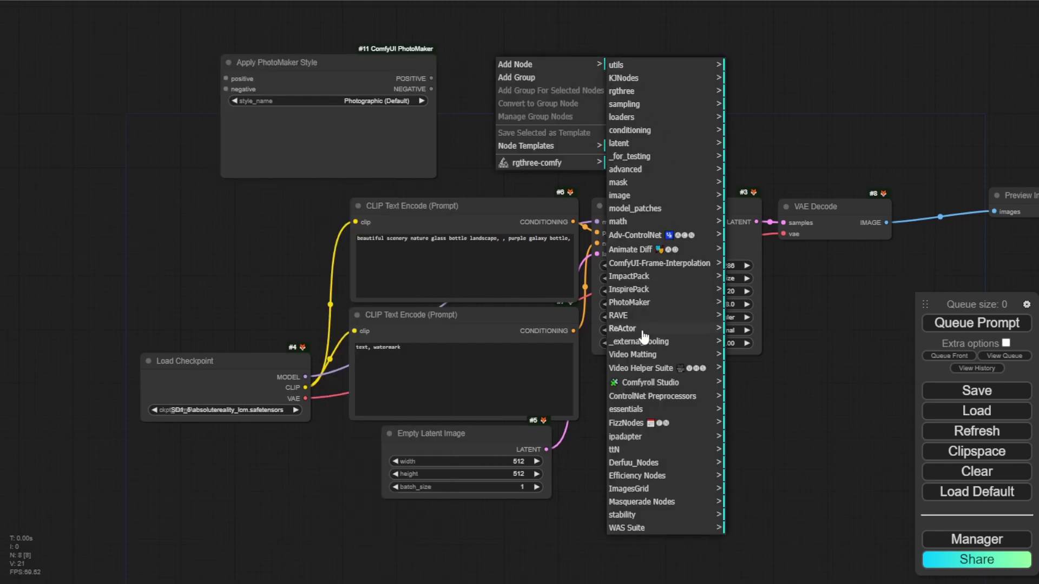
click(648, 302)
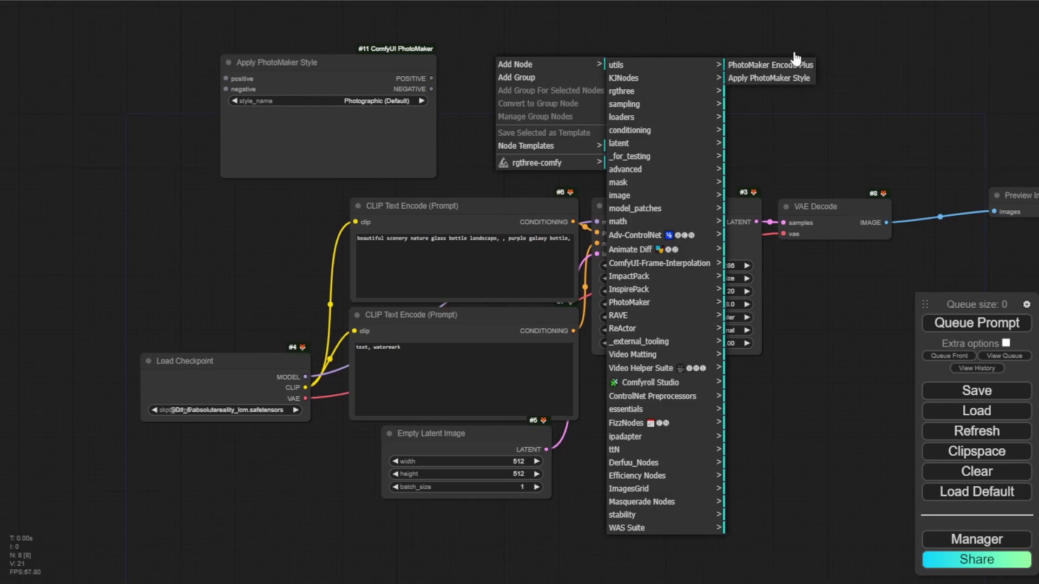
click(755, 65)
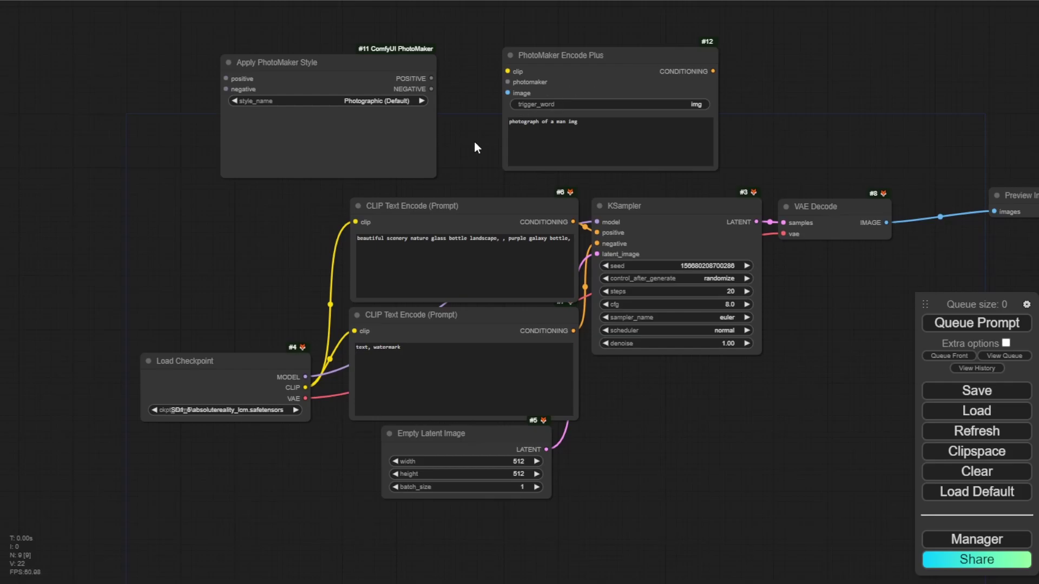
- Replace the PhotoMaker Encode Plus prompt with "a photo of a young lady img , in swimming pool"
triple_click(590, 125)
scroll(827, 82, up, 4)
scroll(792, 124, up, 2)
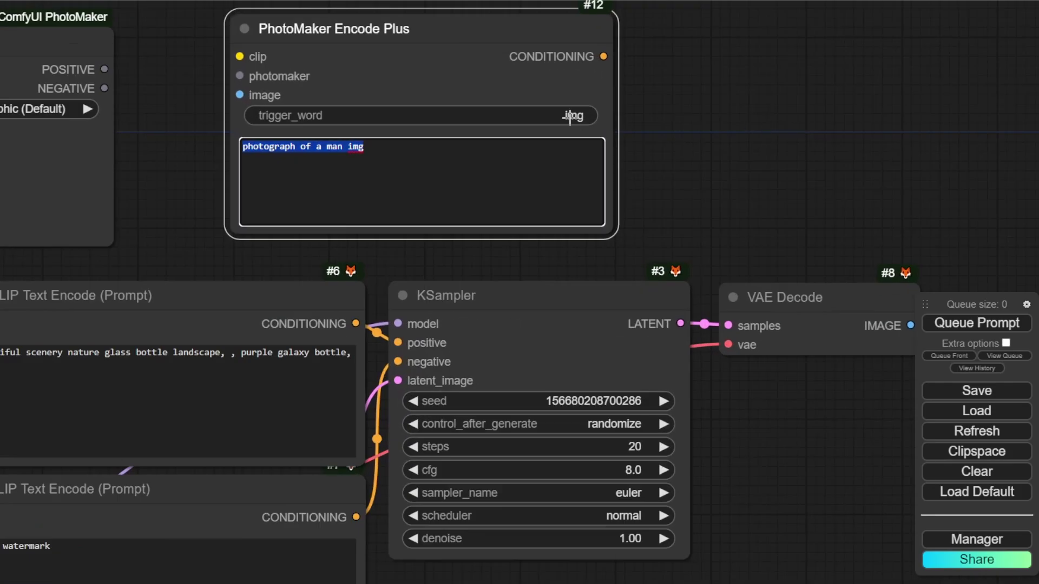
key(ctrl+v)
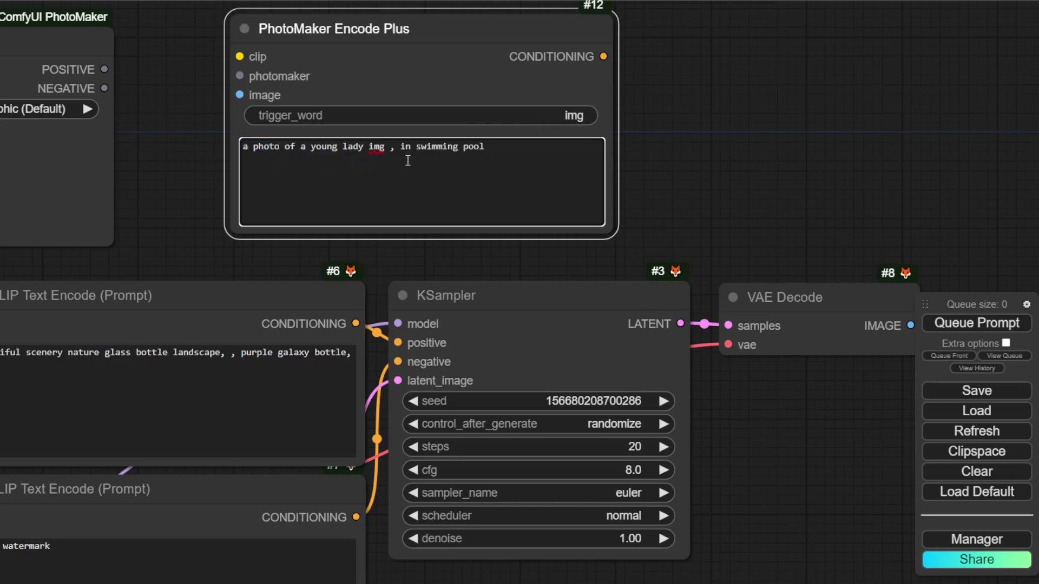
double_click(375, 146)
scroll(237, 106, down, 2)
click(308, 142)
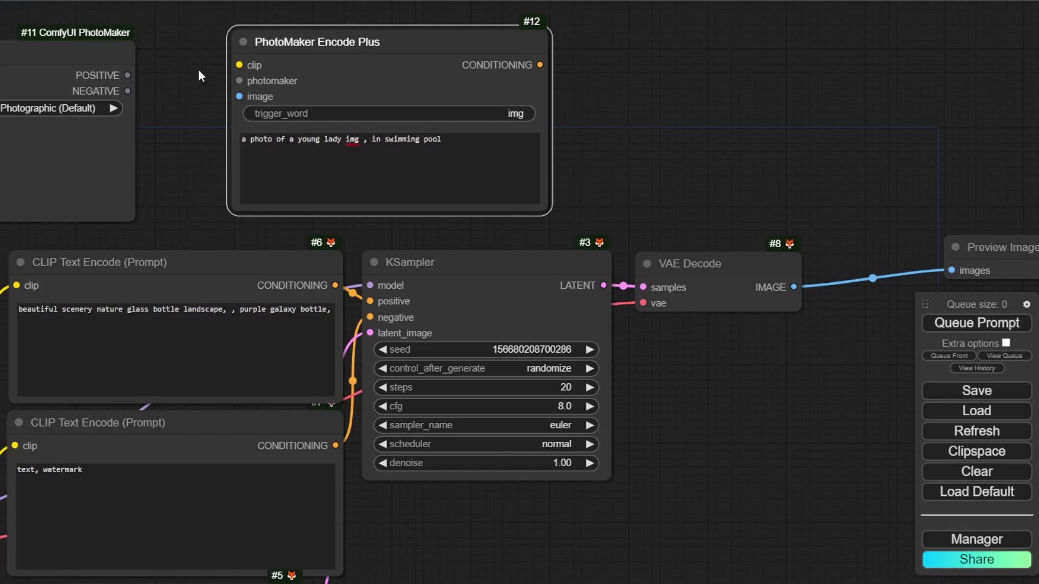
- Move the Load Checkpoint node to the upper left of the canvas
drag(220, 70, 585, 38)
scroll(577, 51, down, 3)
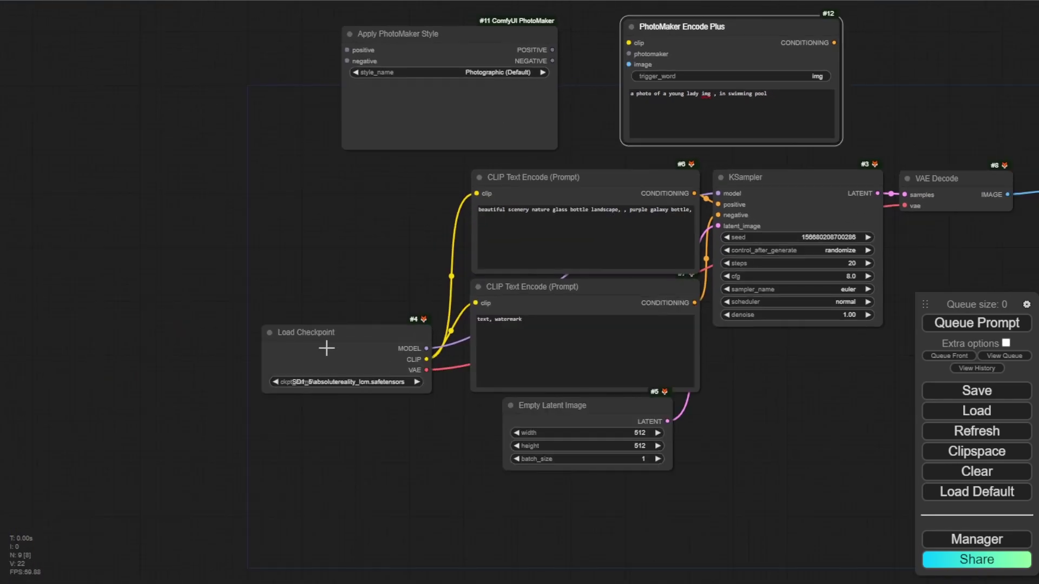
drag(342, 333, 126, 136)
- Load the SDXL realvisxlV20_v20Bakedvae checkpoint and widen its node to show the full name
click(158, 184)
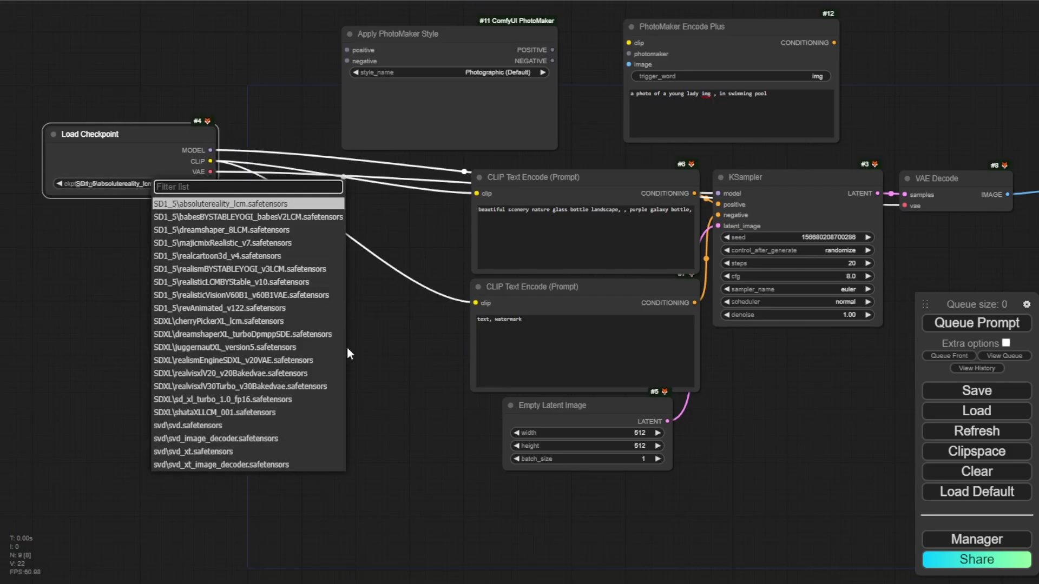
click(264, 375)
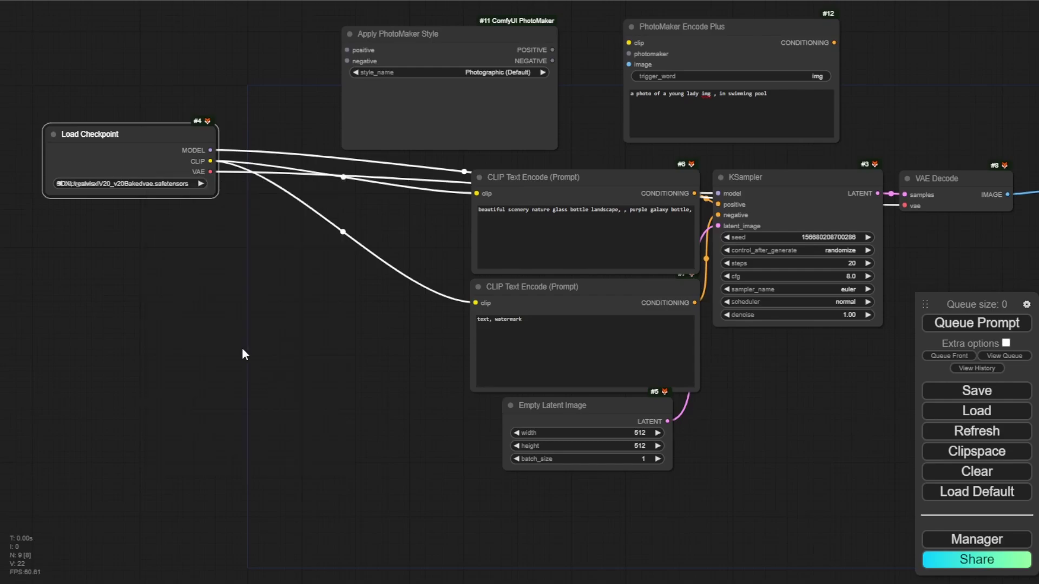
click(168, 218)
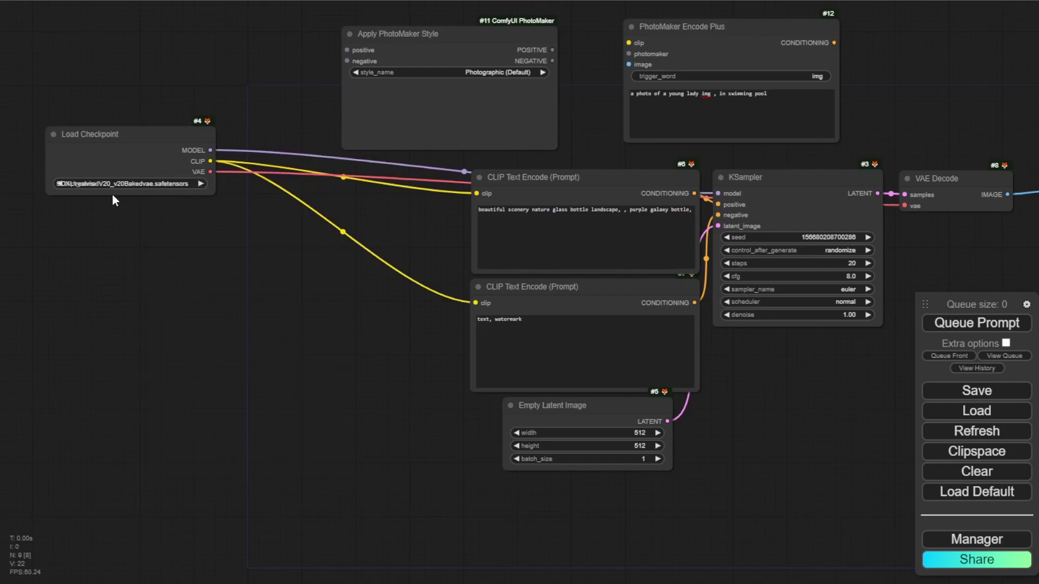
scroll(115, 213, up, 7)
drag(115, 213, 367, 258)
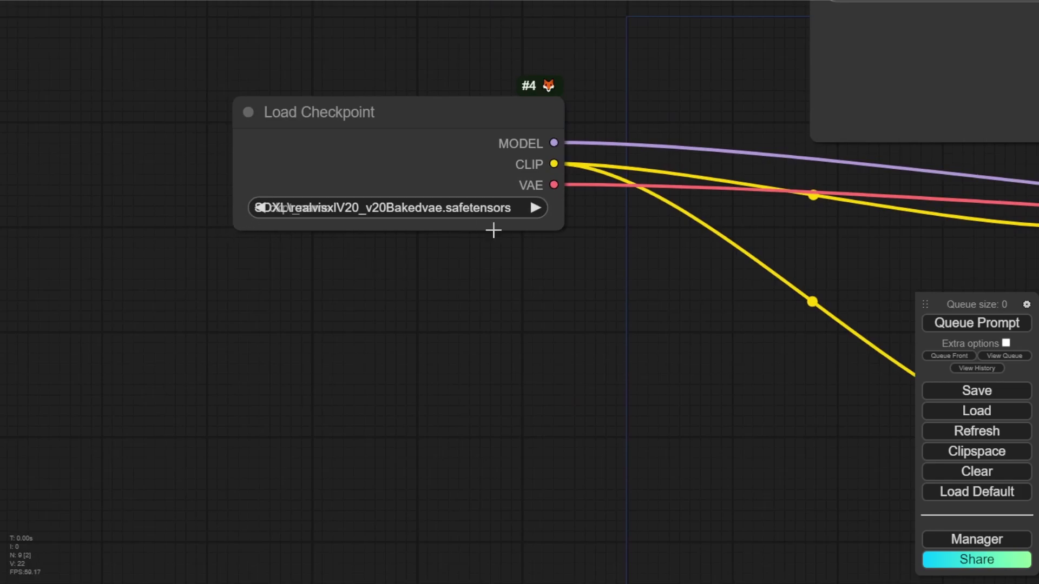
drag(565, 226, 718, 227)
drag(487, 116, 320, 119)
- Set the Empty Latent Image to 1024×1024 with a batch size of 4
scroll(604, 422, down, 5)
scroll(610, 429, down, 3)
drag(610, 429, 399, 262)
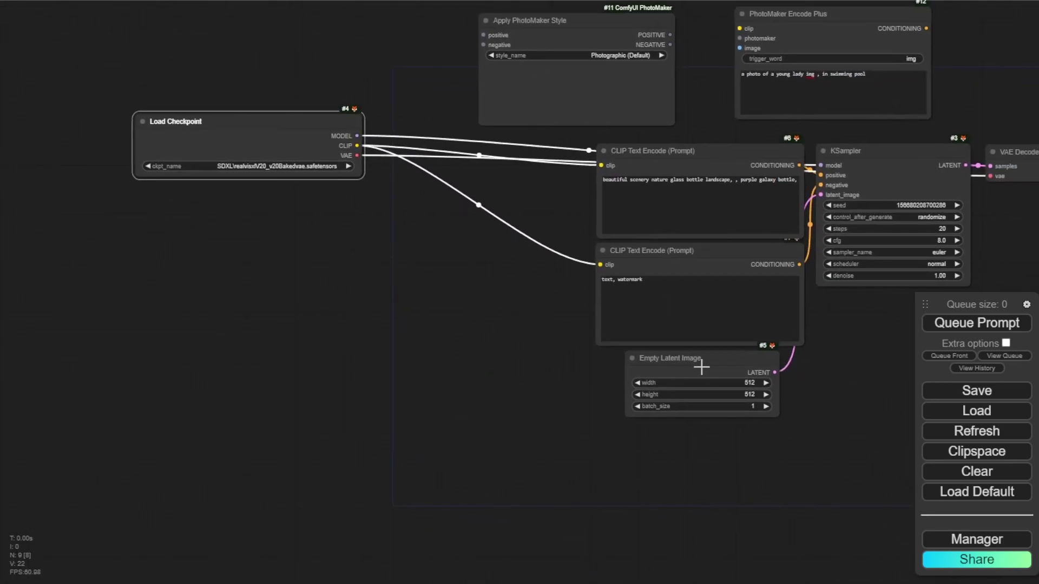
click(699, 377)
drag(836, 437, 704, 395)
scroll(704, 395, up, 5)
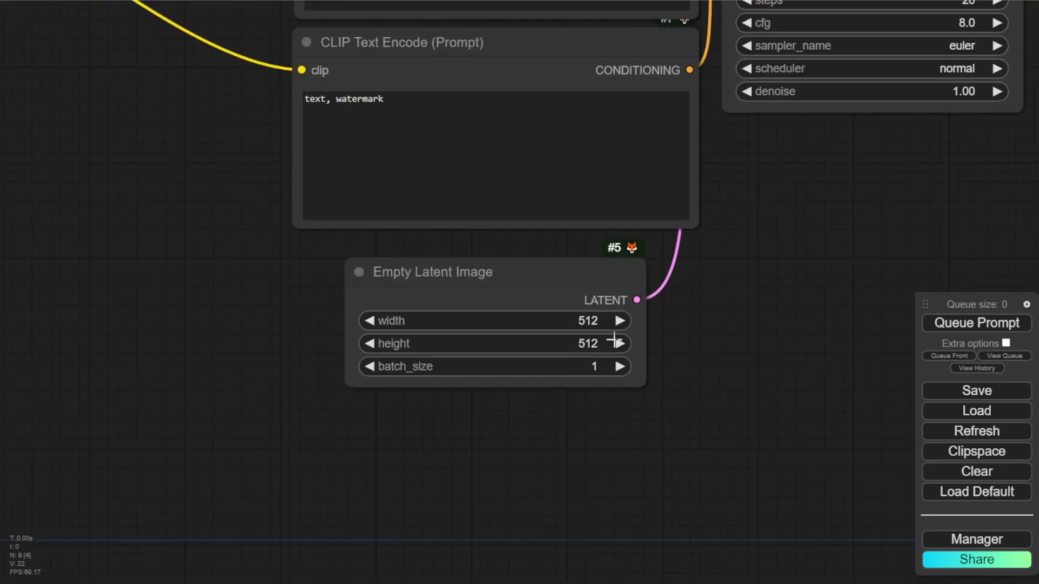
click(583, 320)
text(1024)
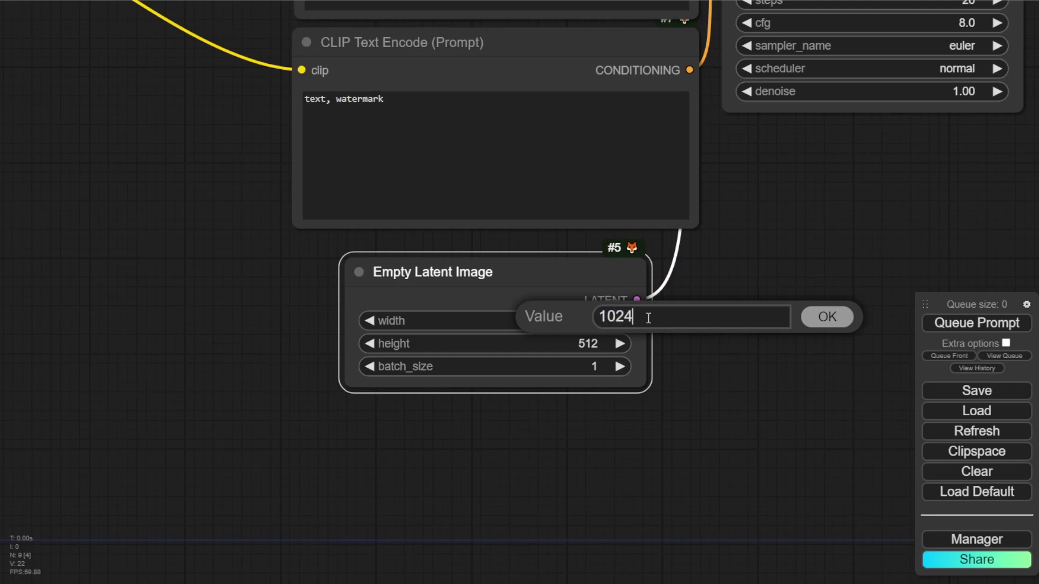
key(Return)
click(573, 344)
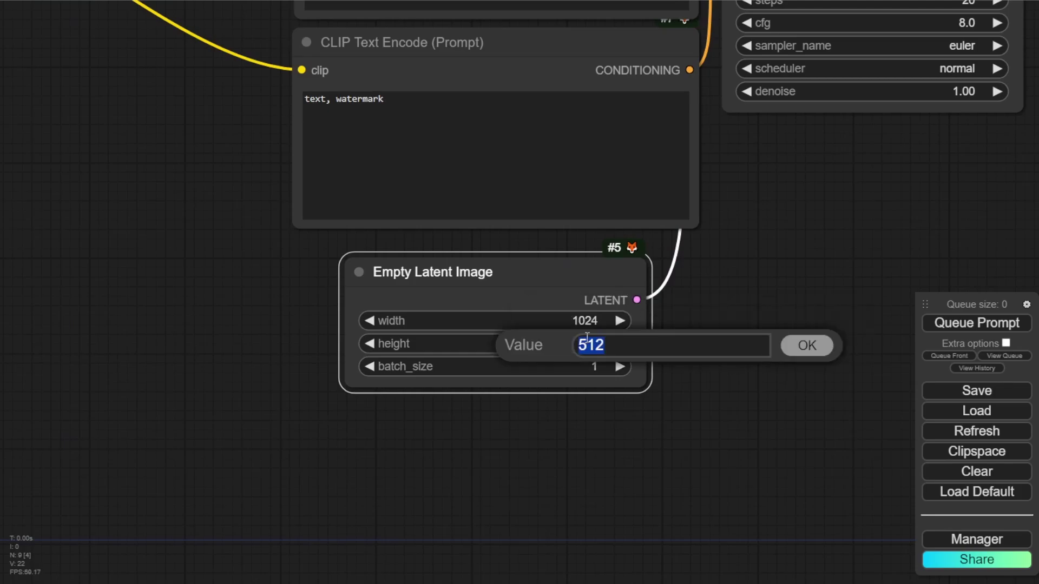
text(1024)
key(Return)
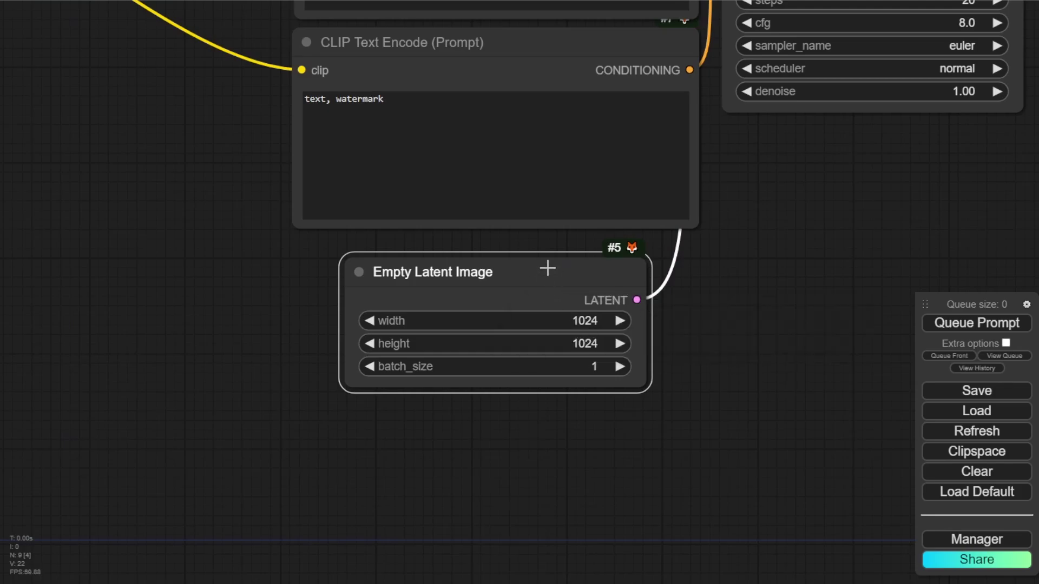
drag(548, 268, 574, 408)
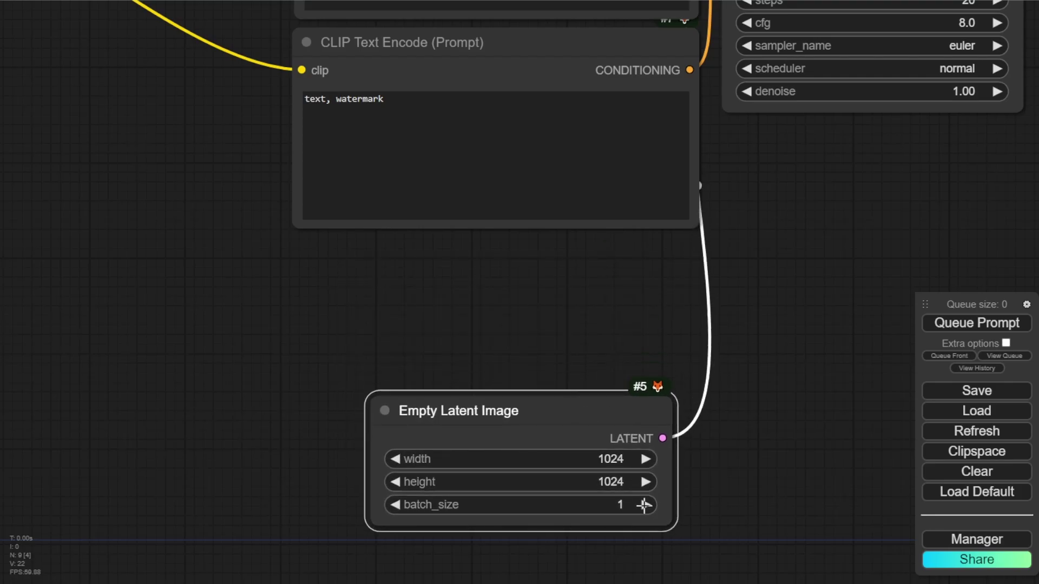
click(645, 504)
- Paste a Load PhotoMaker node (photomaker-v1.bin) below Load Checkpoint and check its properties
scroll(702, 477, down, 3)
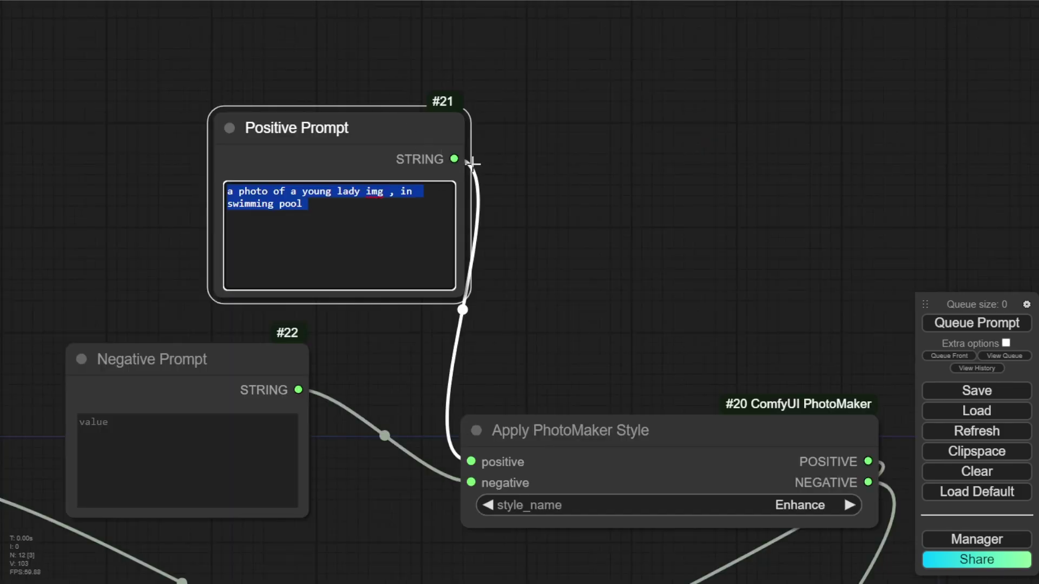
scroll(590, 199, down, 5)
drag(593, 213, 553, 84)
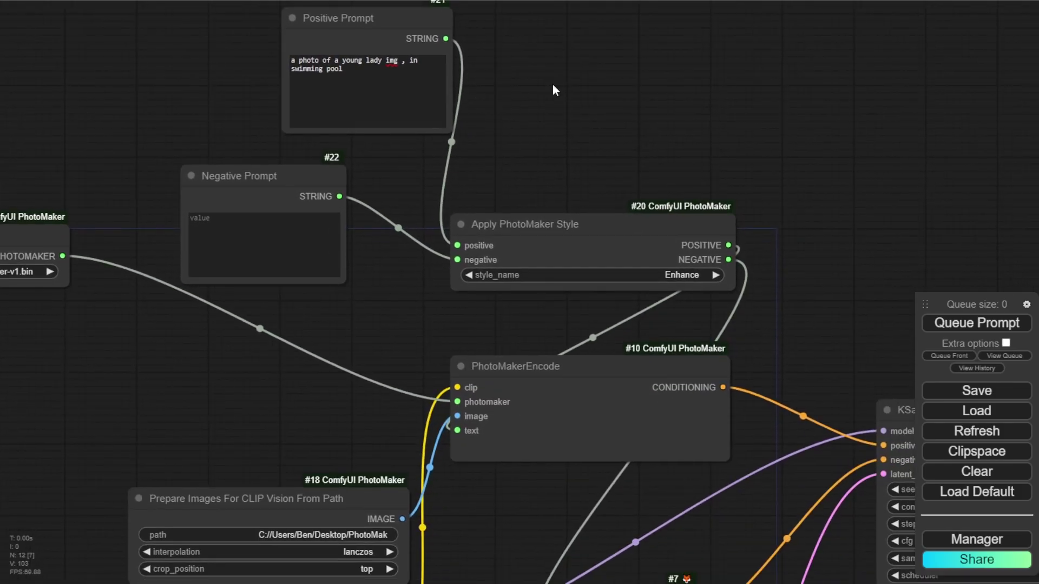
click(580, 229)
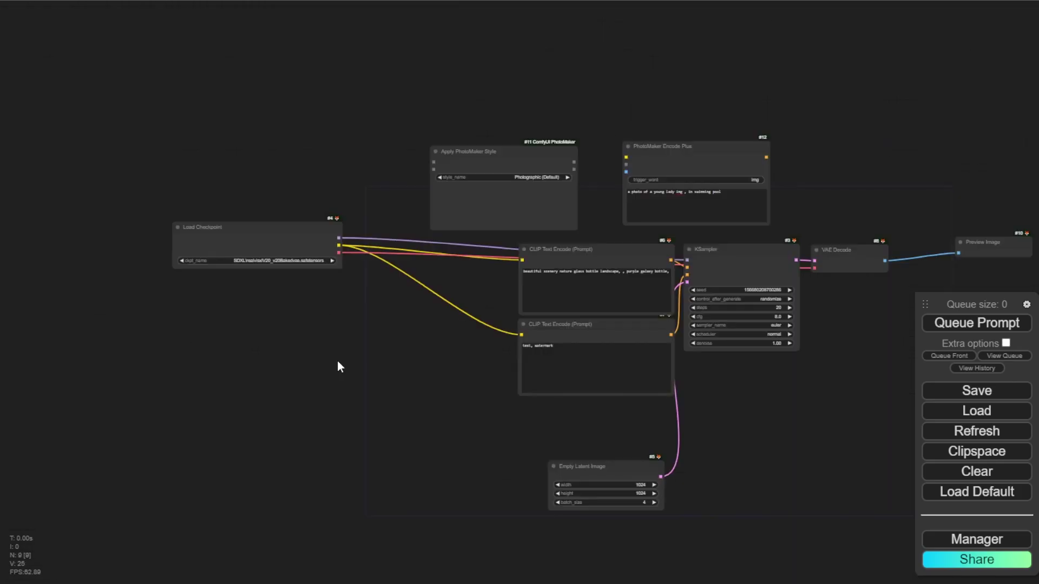
key(ctrl+v)
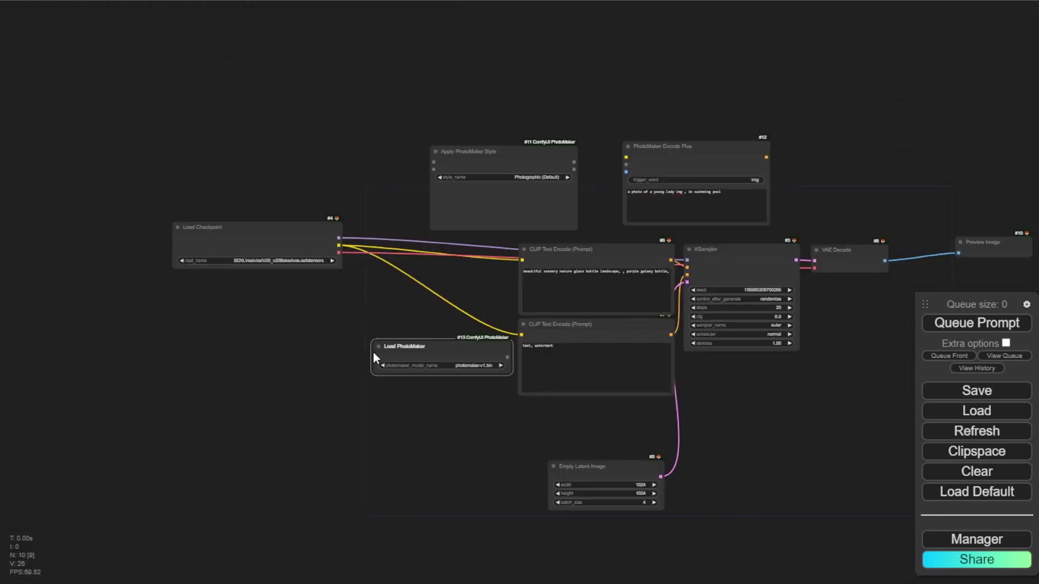
drag(448, 349, 270, 313)
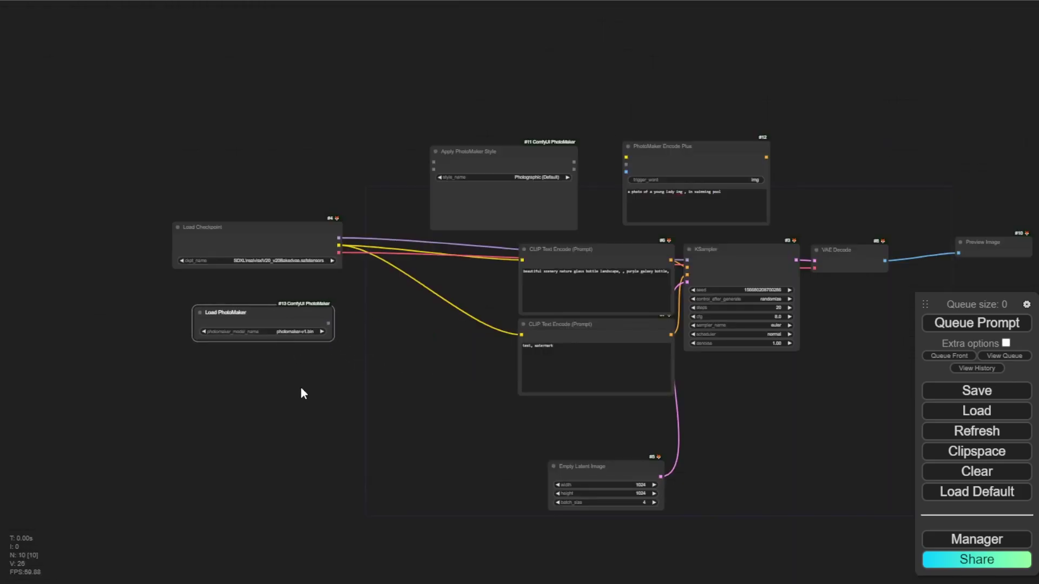
scroll(302, 393, up, 10)
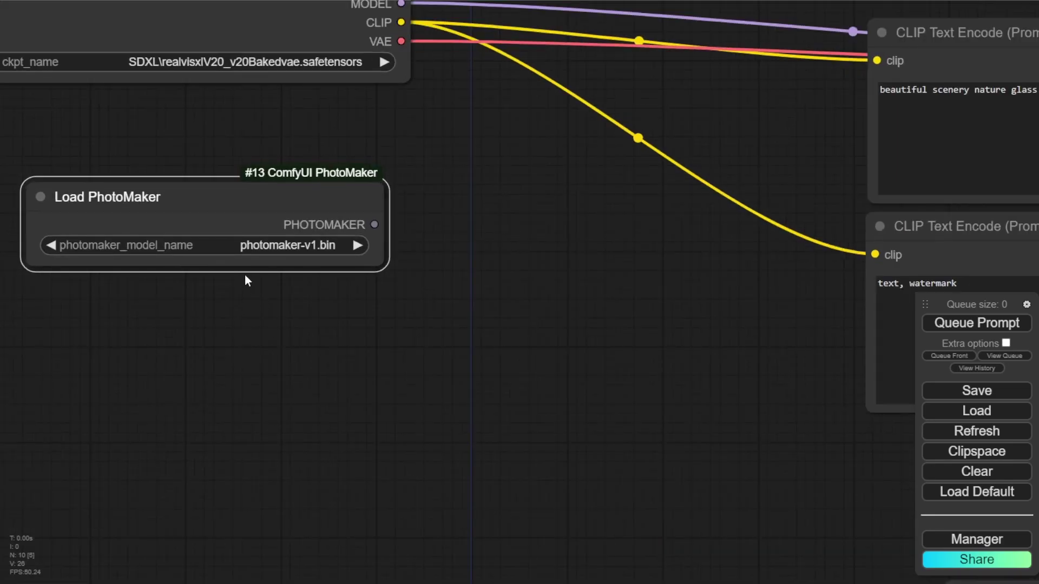
drag(163, 197, 206, 197)
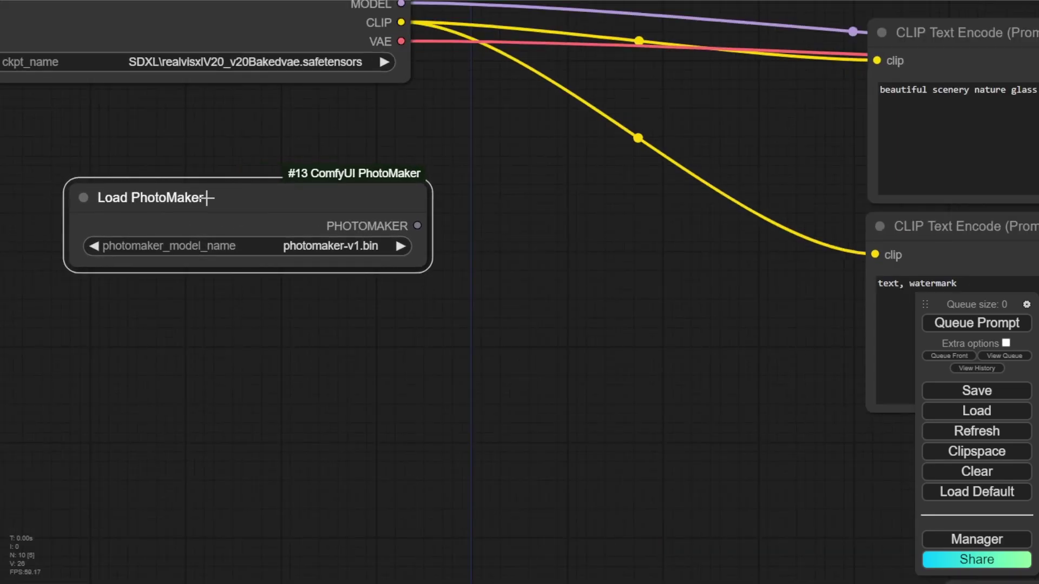
right_click(292, 192)
click(346, 208)
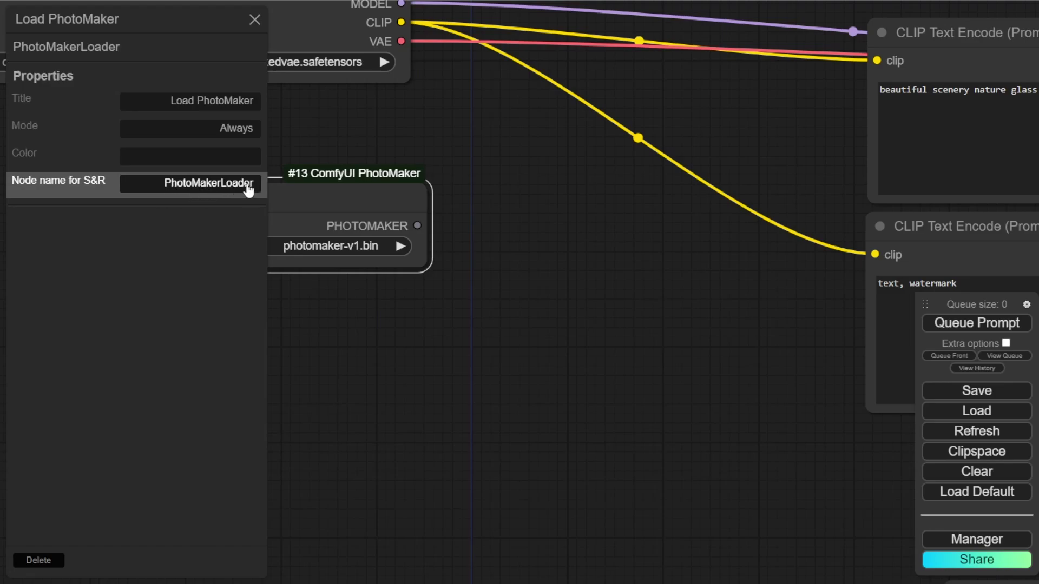
click(254, 21)
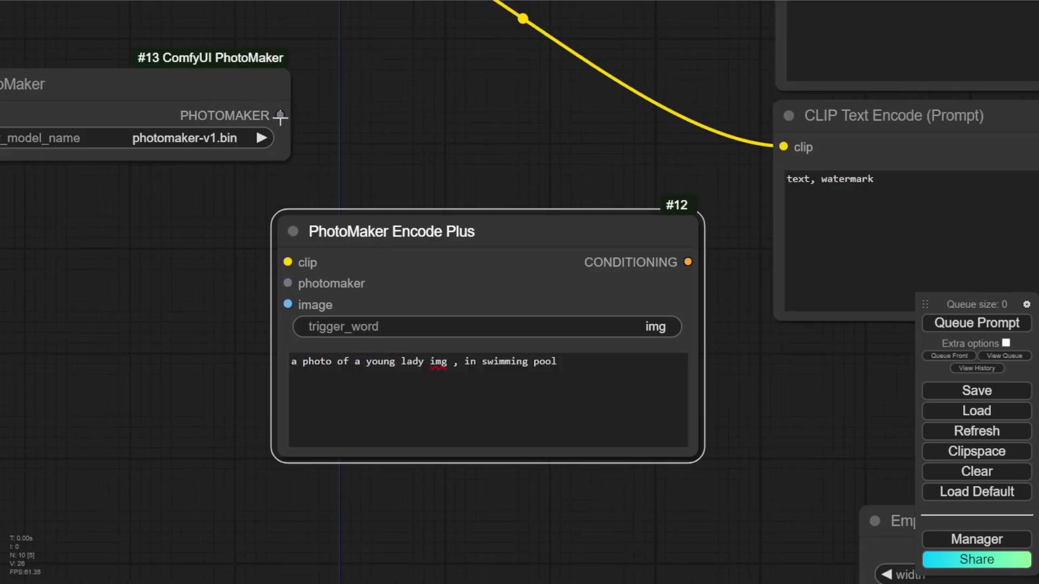
- Connect Load PhotoMaker's output to PhotoMaker Encode Plus's photomaker input and shift the loader left
drag(281, 115, 287, 283)
scroll(446, 139, down, 6)
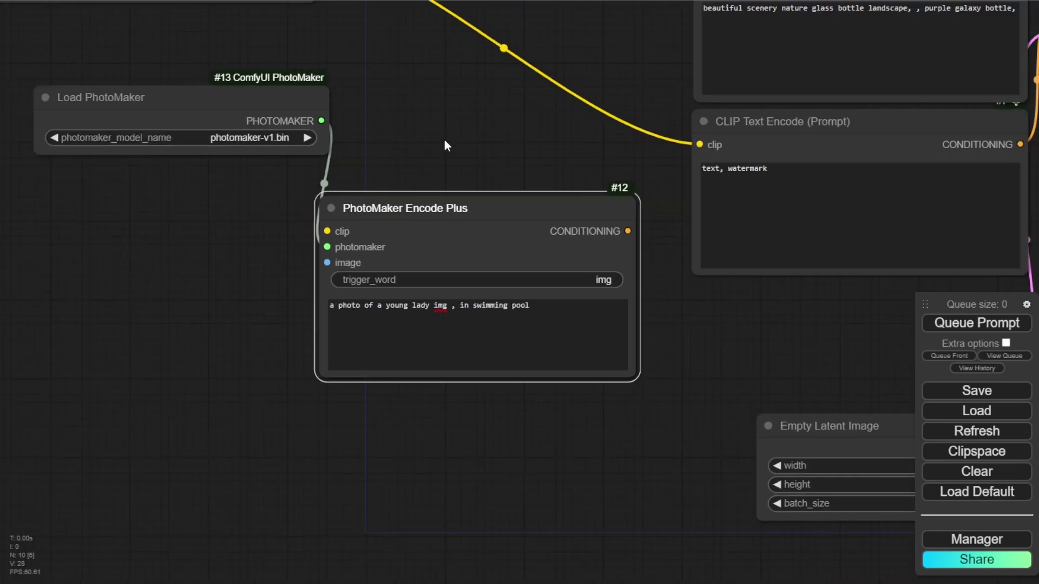
drag(306, 115, 238, 219)
scroll(459, 118, down, 3)
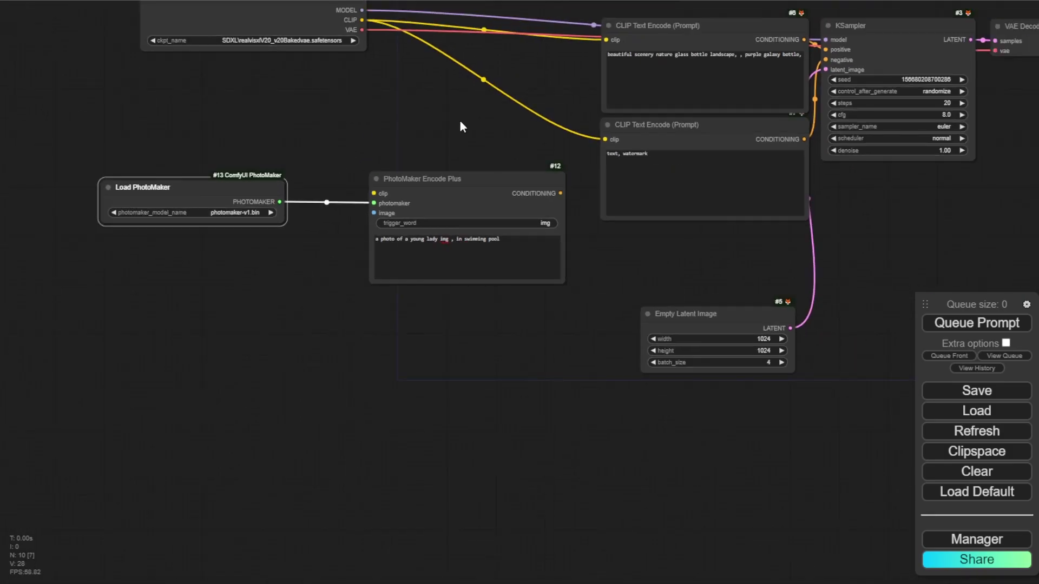
- Rearrange the Load Checkpoint, Prepare Images and Load PhotoMaker nodes into a tidier layout
drag(459, 119, 440, 251)
drag(287, 128, 191, 151)
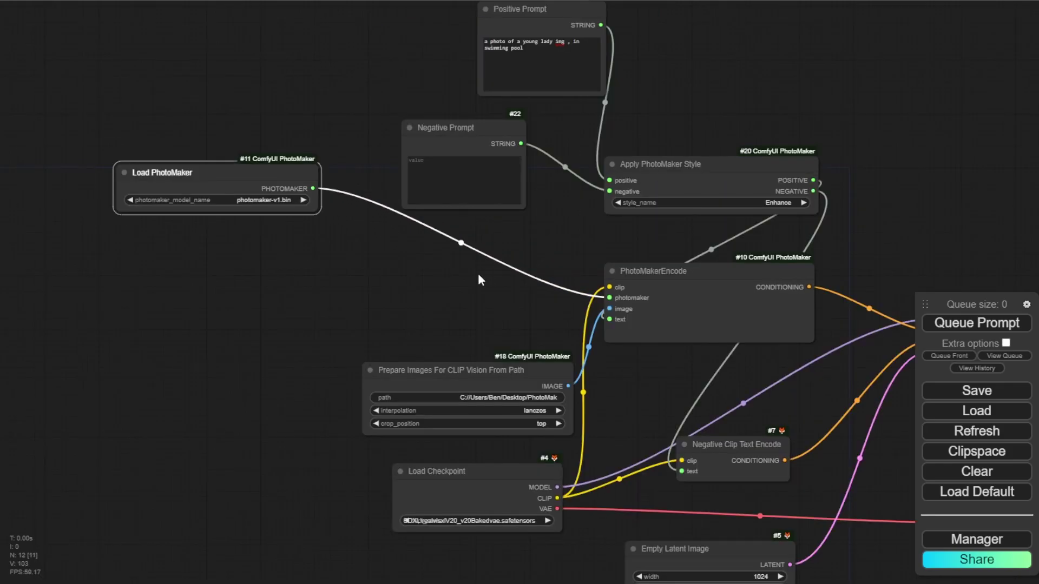
drag(478, 280, 386, 224)
click(347, 279)
drag(347, 278, 317, 246)
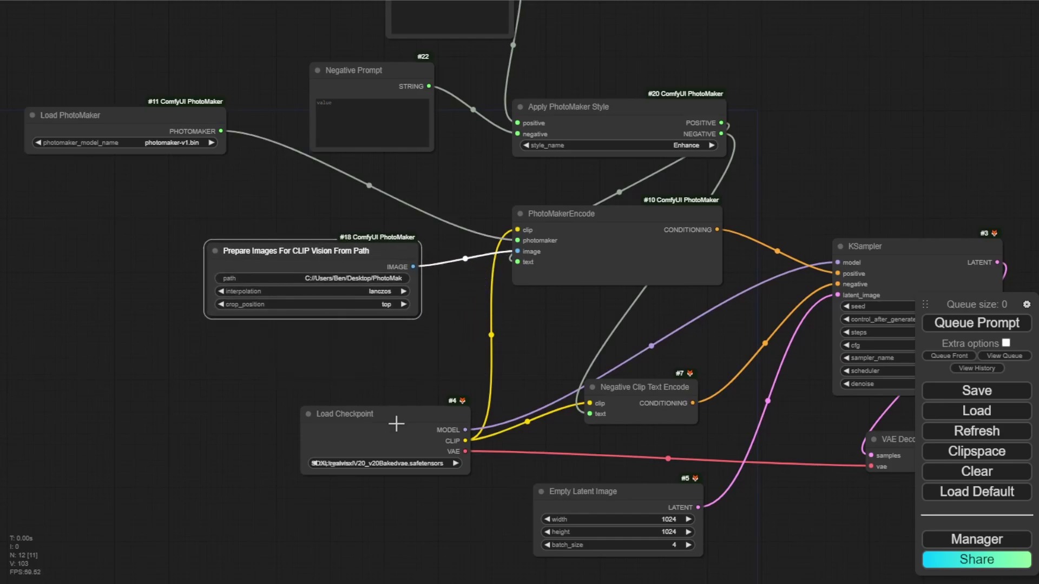
drag(395, 424, 274, 399)
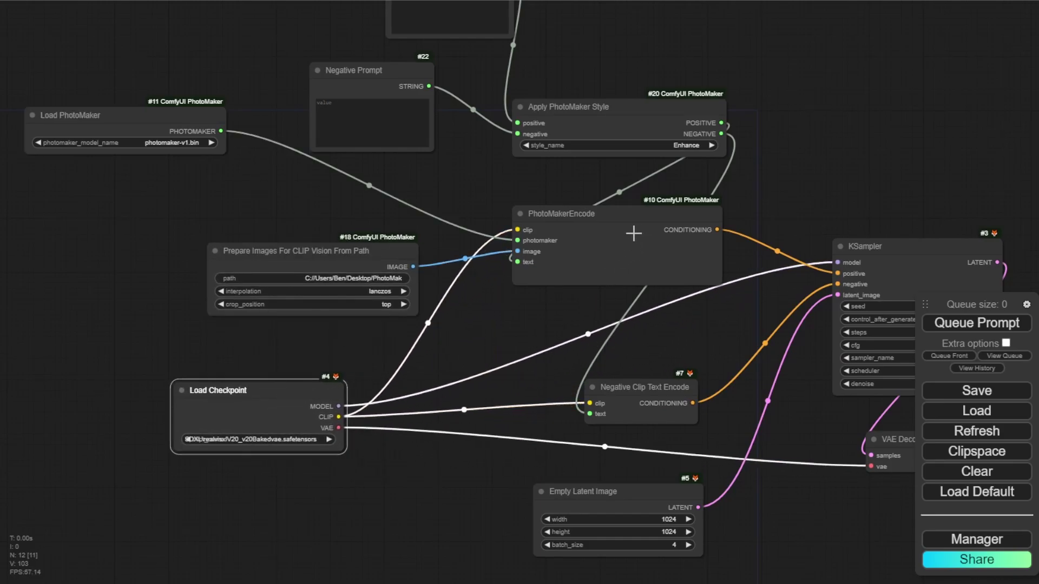
click(289, 257)
drag(290, 257, 90, 228)
drag(71, 115, 279, 169)
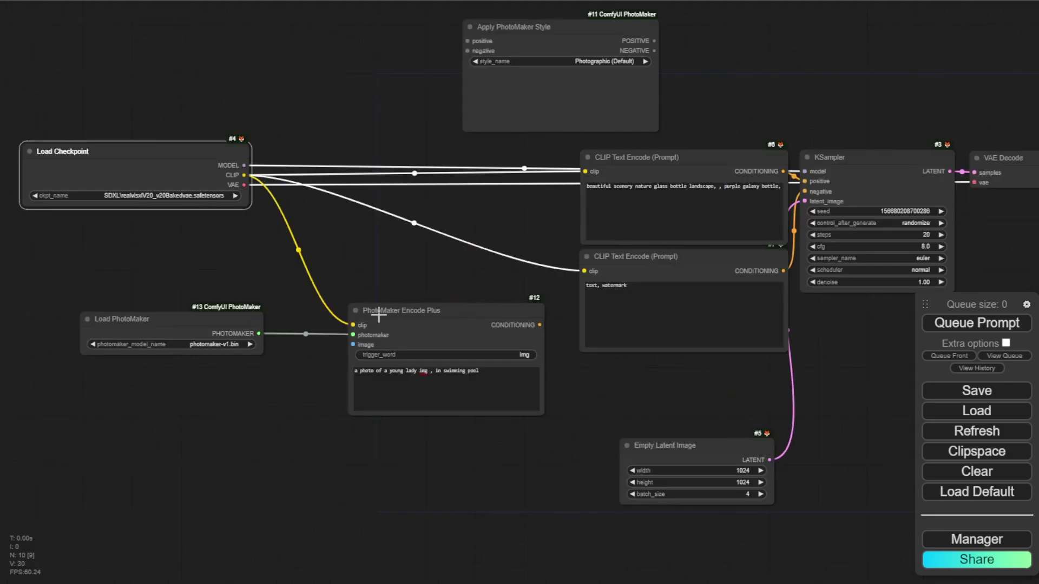
scroll(687, 174, up, 3)
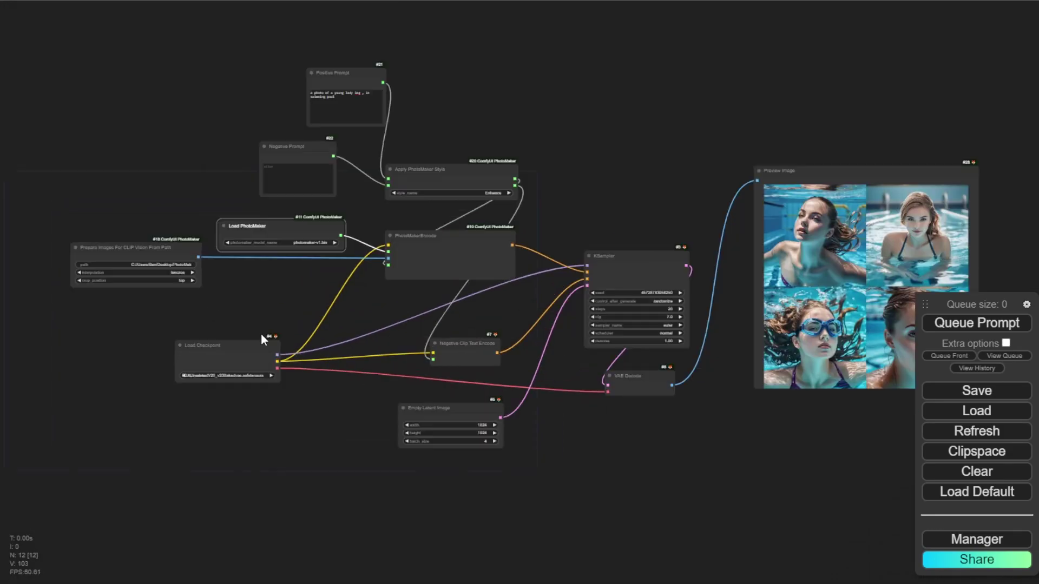
- Check the reference image folder path and reposition the Negative Clip Text Encode and Apply PhotoMaker Style nodes
click(346, 283)
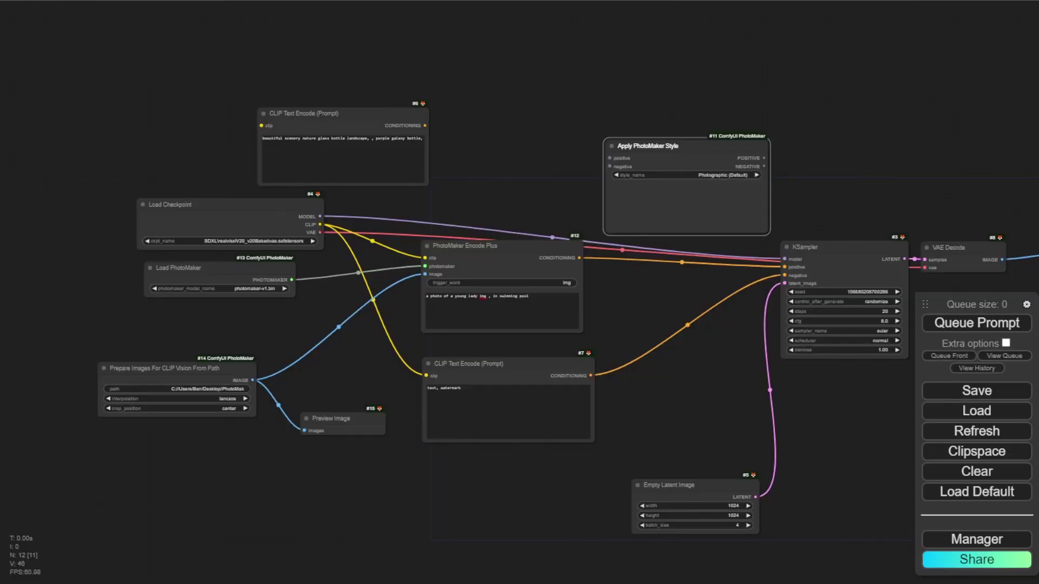
right_click(521, 254)
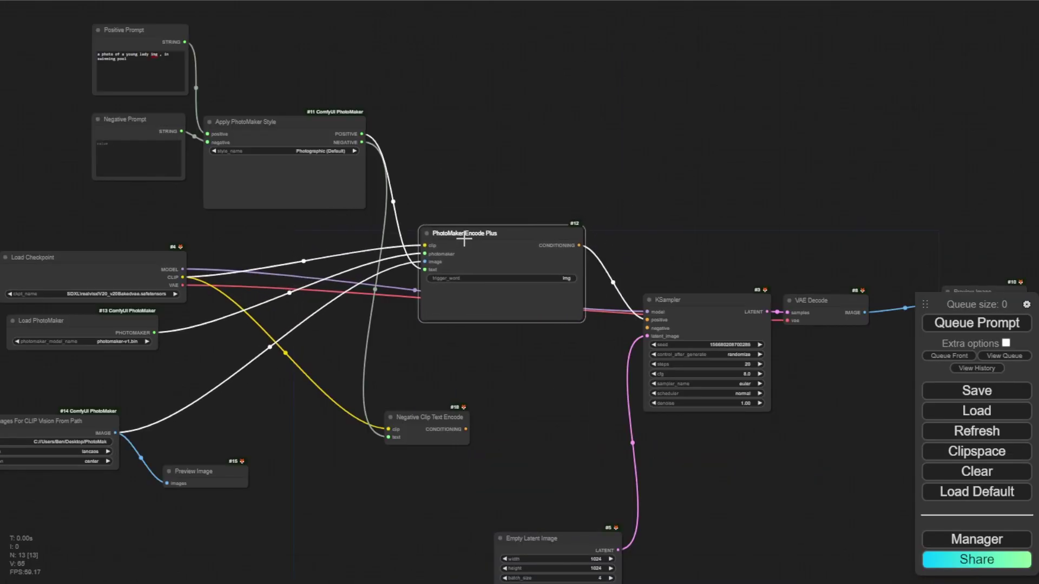
scroll(424, 395, up, 6)
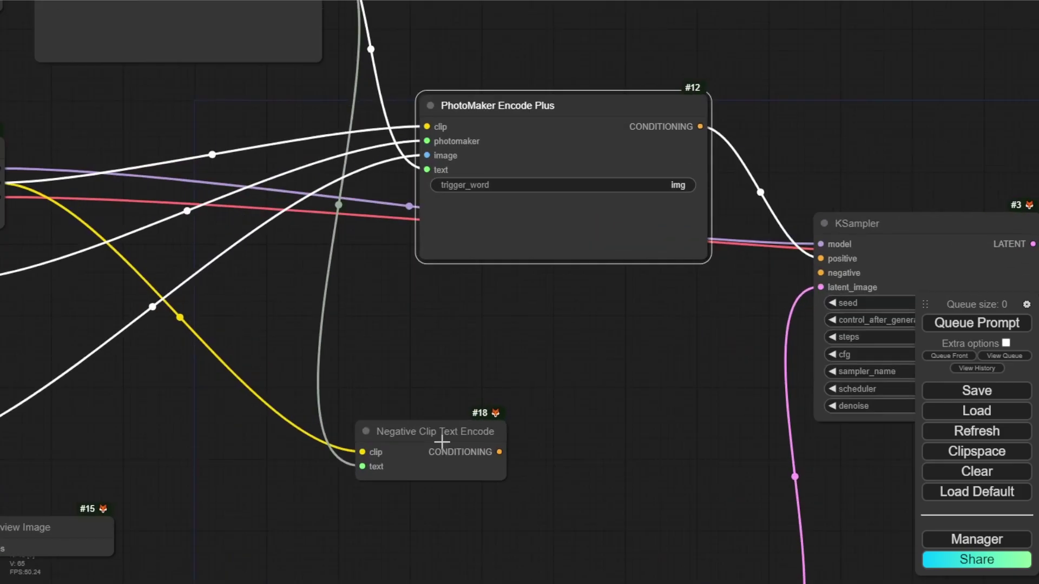
drag(443, 441, 466, 394)
drag(428, 352, 709, 427)
drag(305, 210, 470, 194)
drag(552, 224, 474, 322)
drag(557, 365, 569, 508)
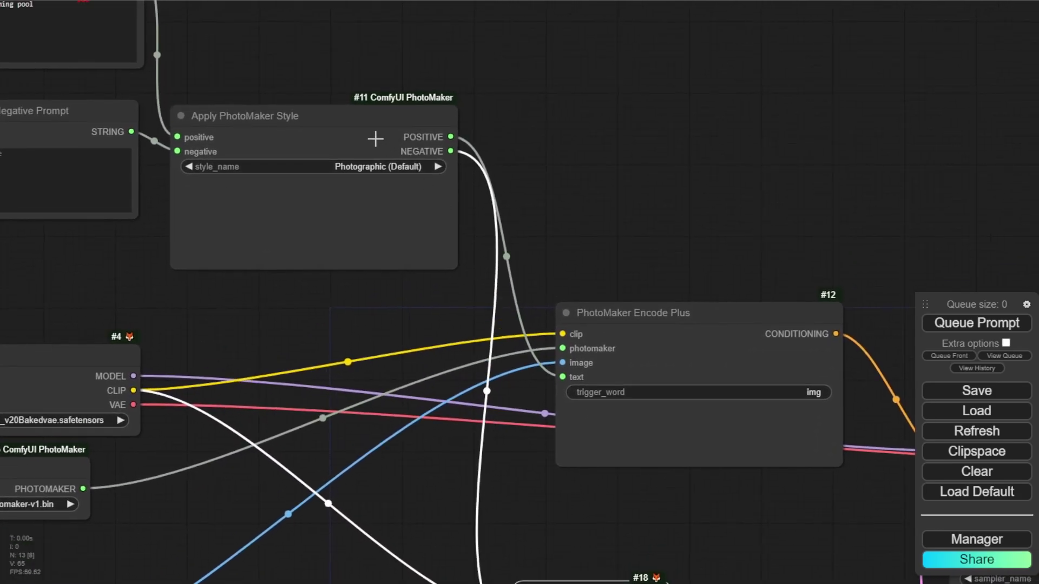
drag(408, 114, 433, 137)
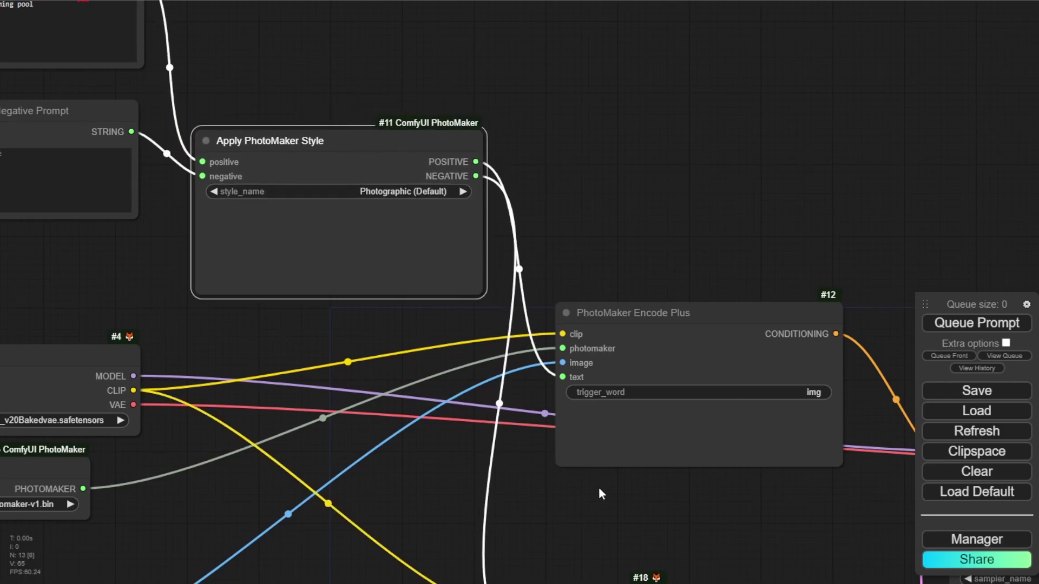
- Connect the negative encoder's CONDITIONING output to the KSampler's negative input
drag(603, 495, 342, 150)
drag(476, 243, 380, 343)
drag(299, 363, 595, 226)
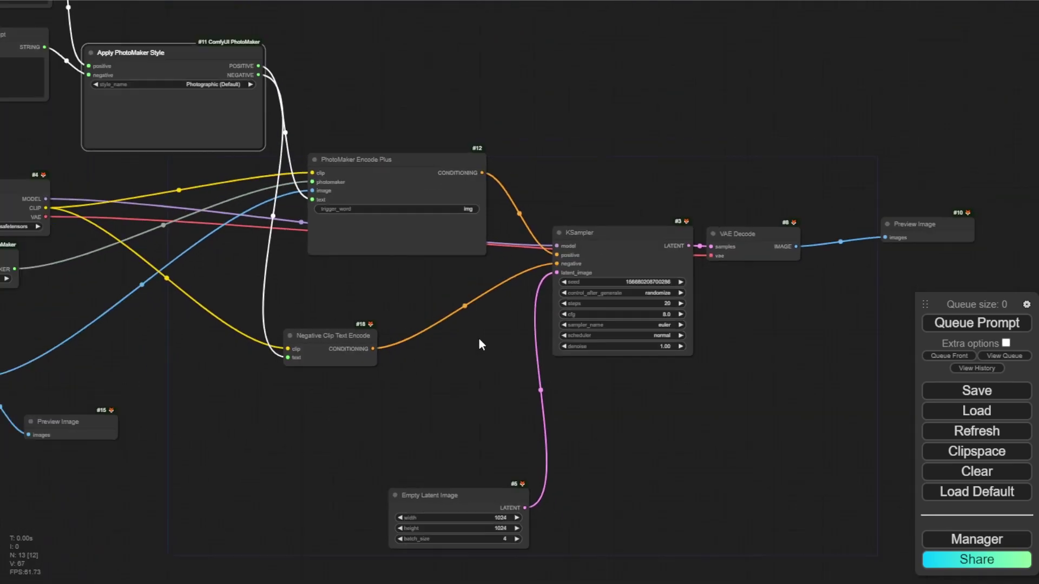
- Move Empty Latent Image, Load Checkpoint, Load PhotoMaker and Negative Prompt nodes into place
drag(487, 492, 494, 364)
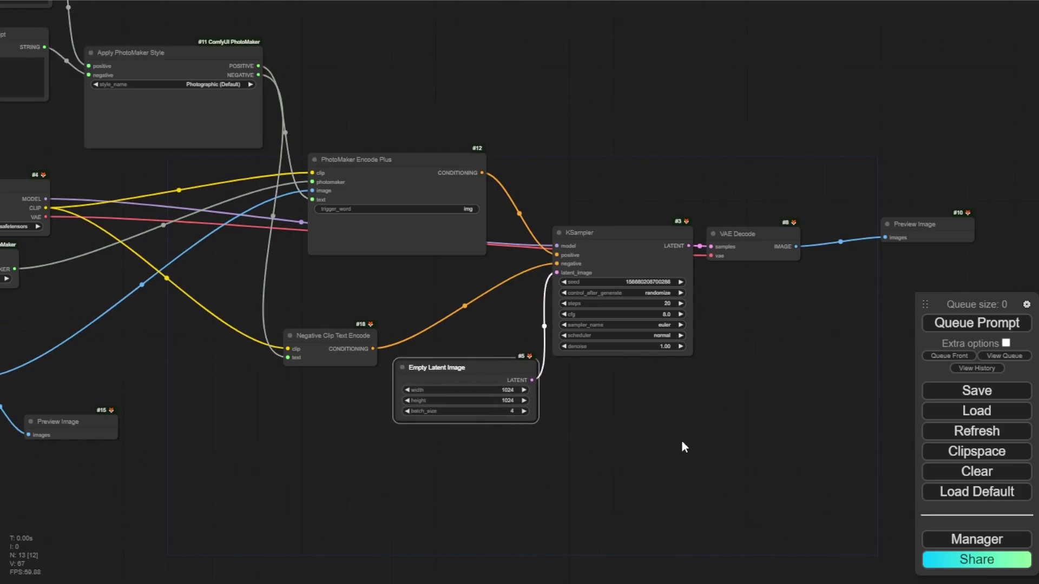
scroll(563, 482, left, 10)
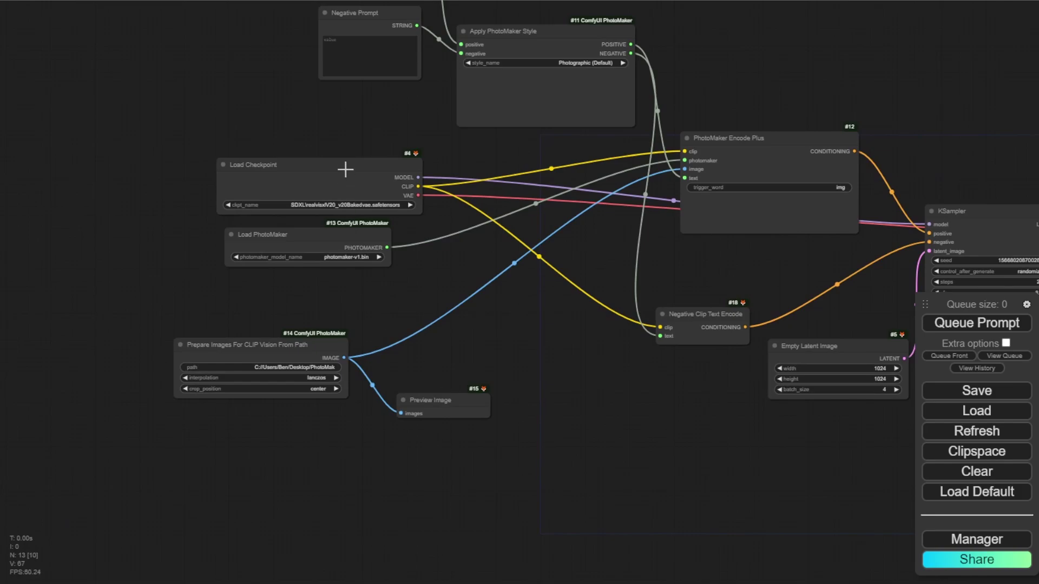
drag(345, 166, 325, 127)
drag(356, 235, 330, 204)
drag(419, 260, 407, 414)
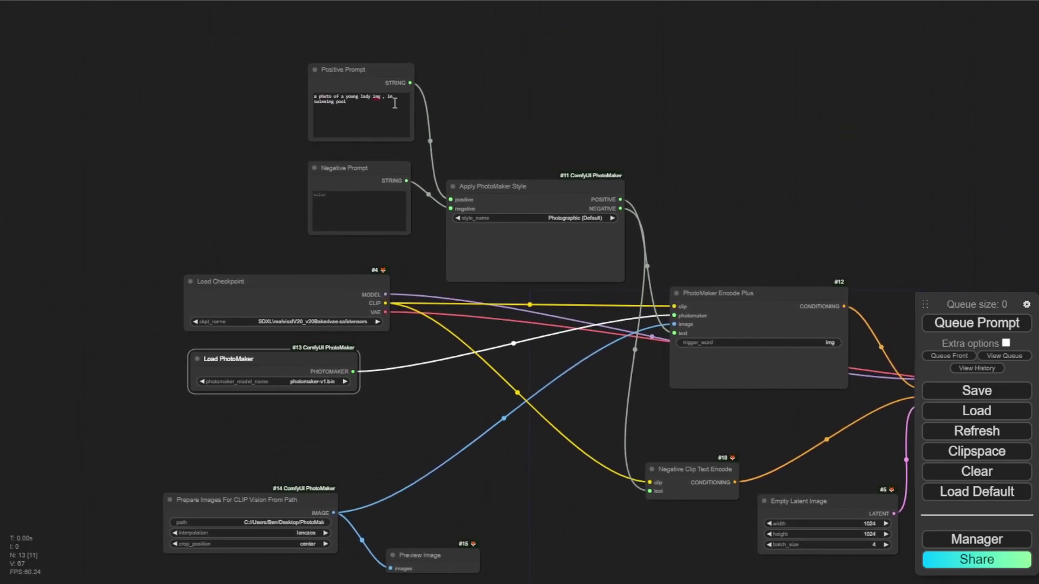
drag(393, 168, 406, 190)
- Queue the workflow to generate four images and enlarge the Preview Image node
click(372, 70)
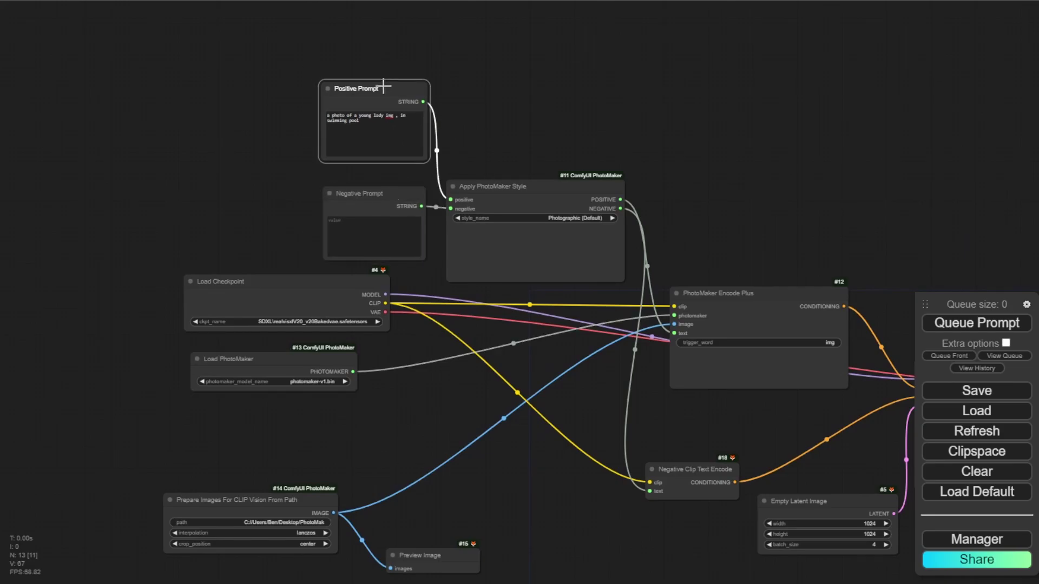
scroll(442, 117, up, 3)
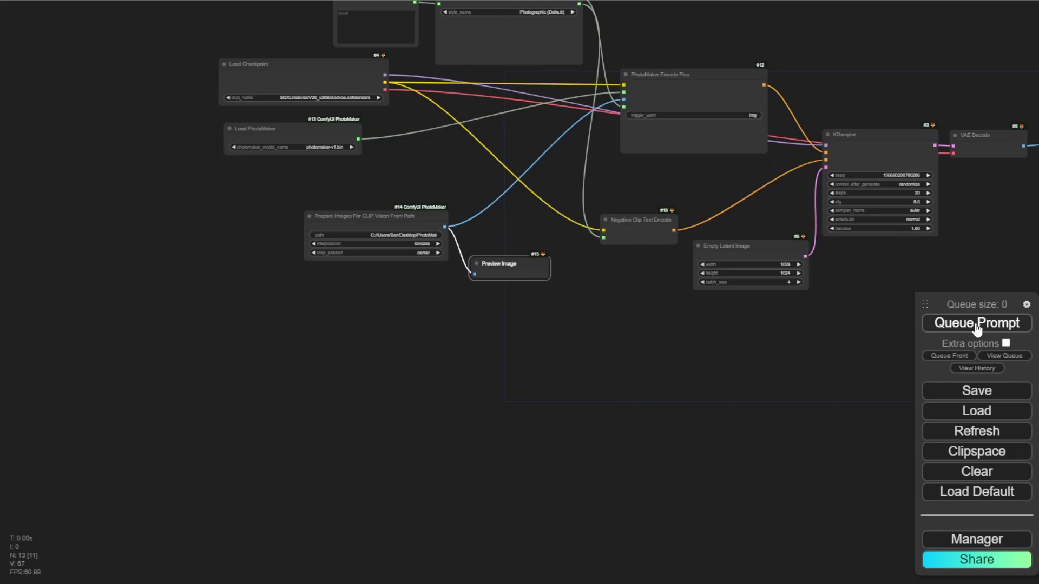
click(976, 325)
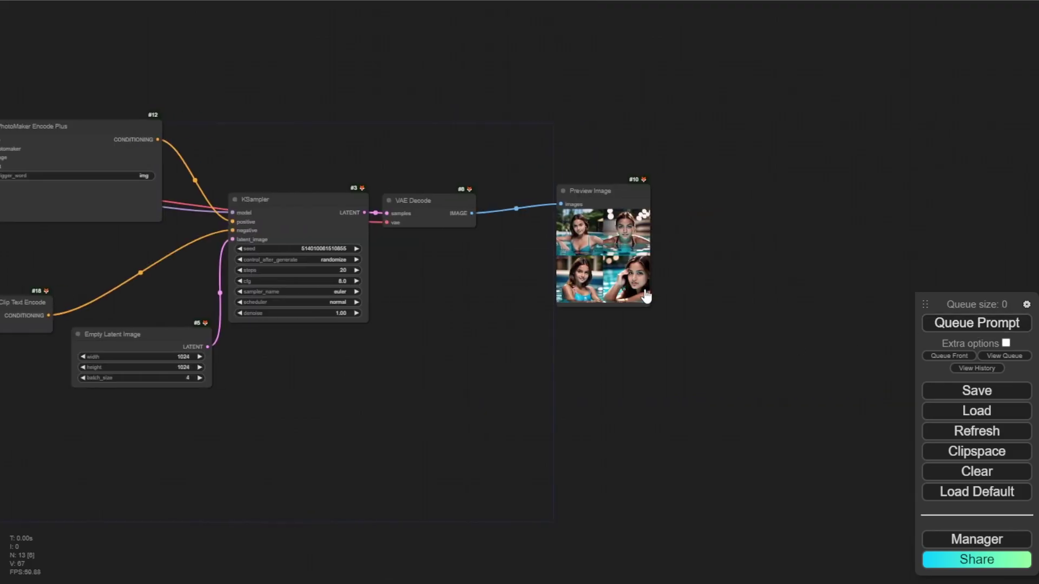
scroll(649, 308, up, 10)
scroll(649, 308, up, 2)
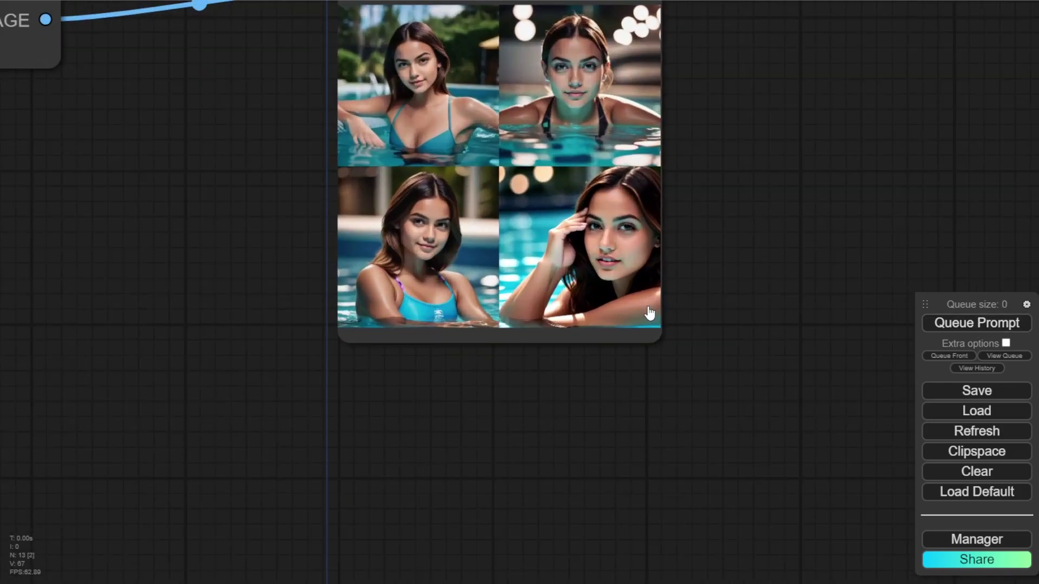
drag(657, 335, 816, 487)
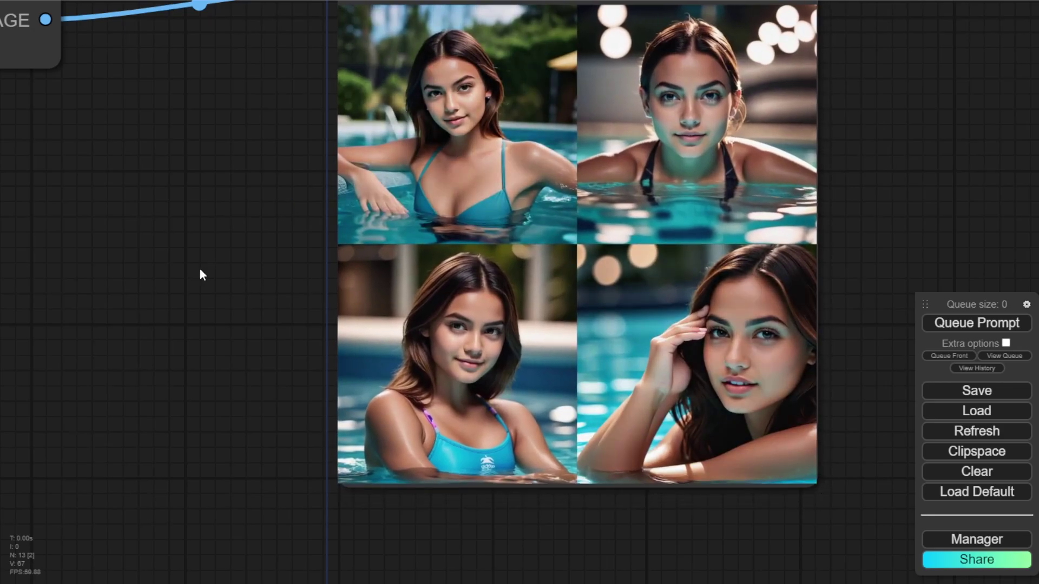
- Place the reference image preview beside the KSampler and queue another generation
scroll(200, 268, down, 5)
drag(200, 270, 805, 278)
scroll(671, 295, down, 4)
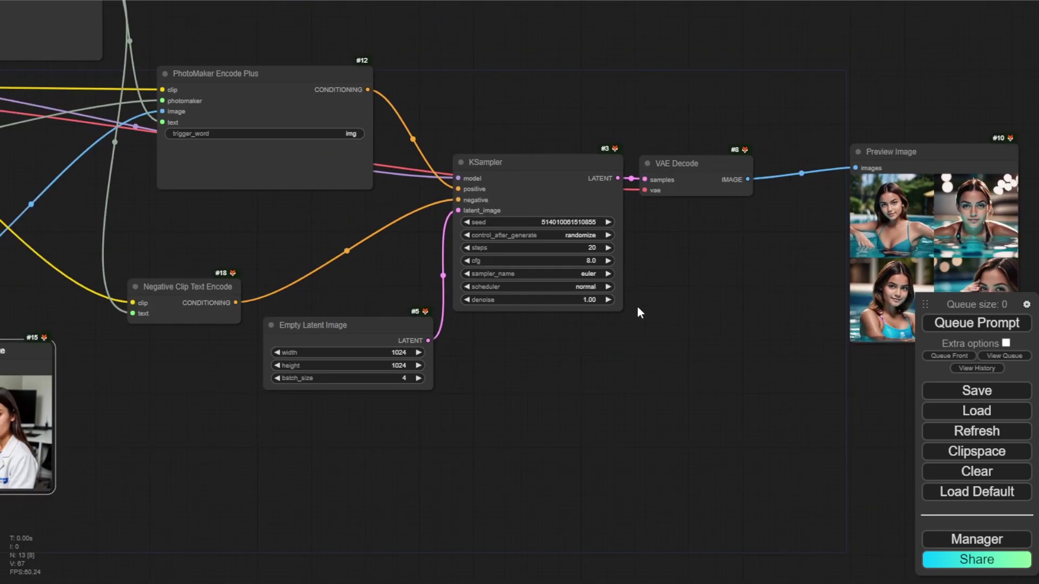
drag(162, 354, 737, 260)
drag(779, 186, 523, 183)
scroll(644, 244, up, 10)
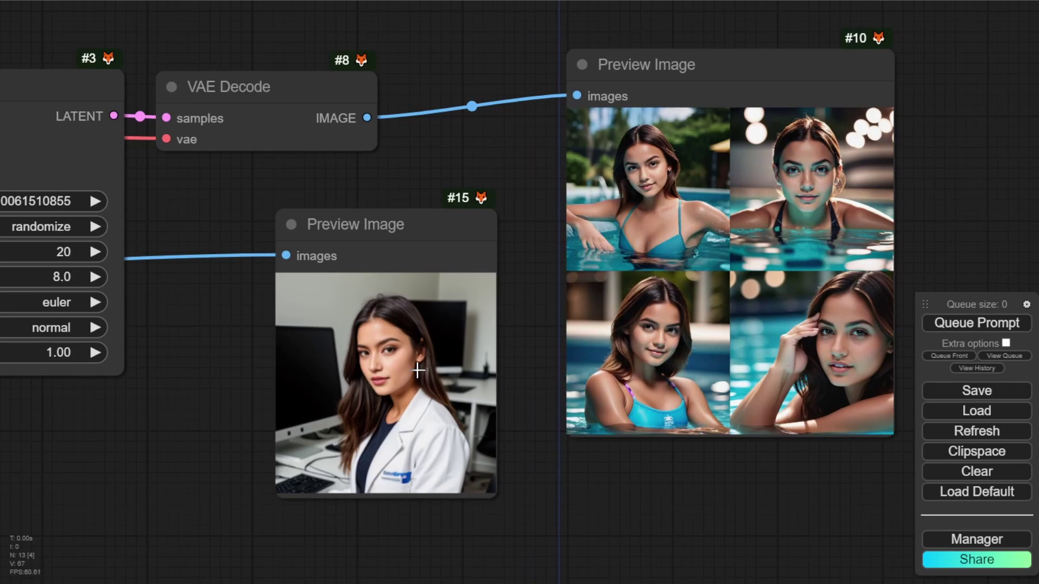
click(980, 325)
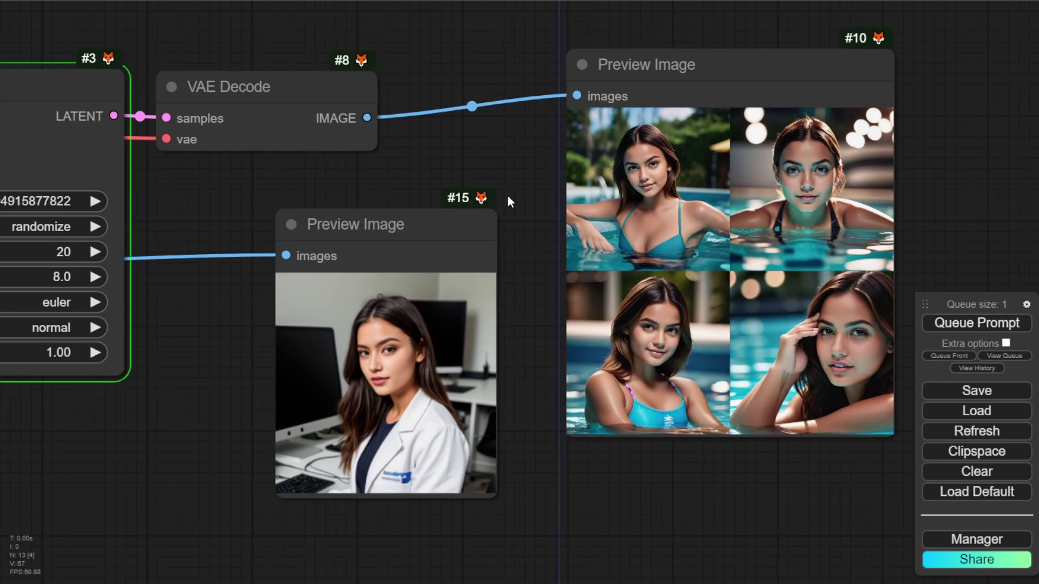
- Queue a new generation and move the reference image preview up and right
scroll(506, 195, down, 2)
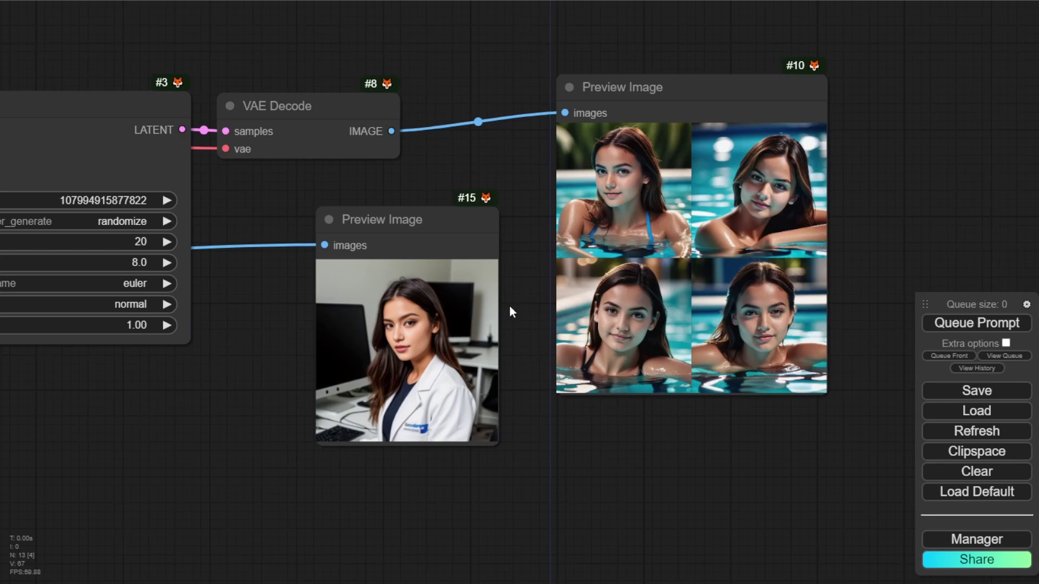
scroll(508, 312, down, 3)
scroll(704, 325, up, 1)
click(977, 323)
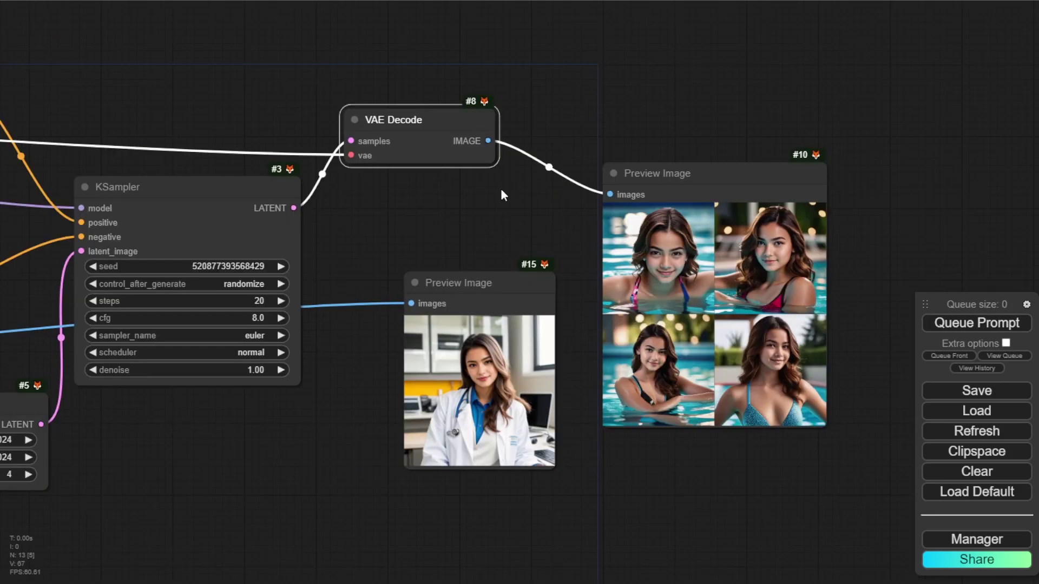
scroll(680, 223, up, 4)
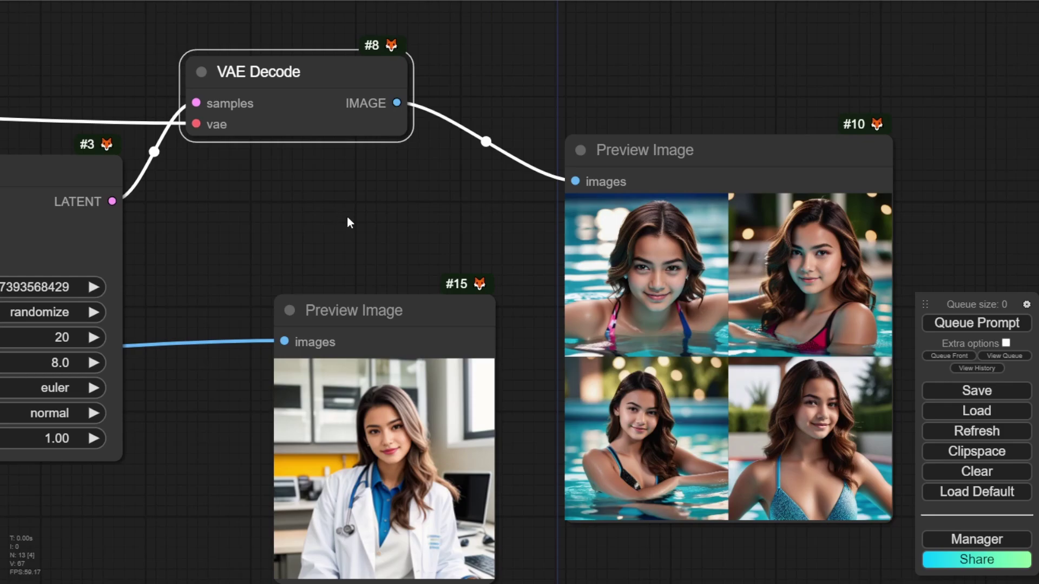
drag(452, 314, 486, 206)
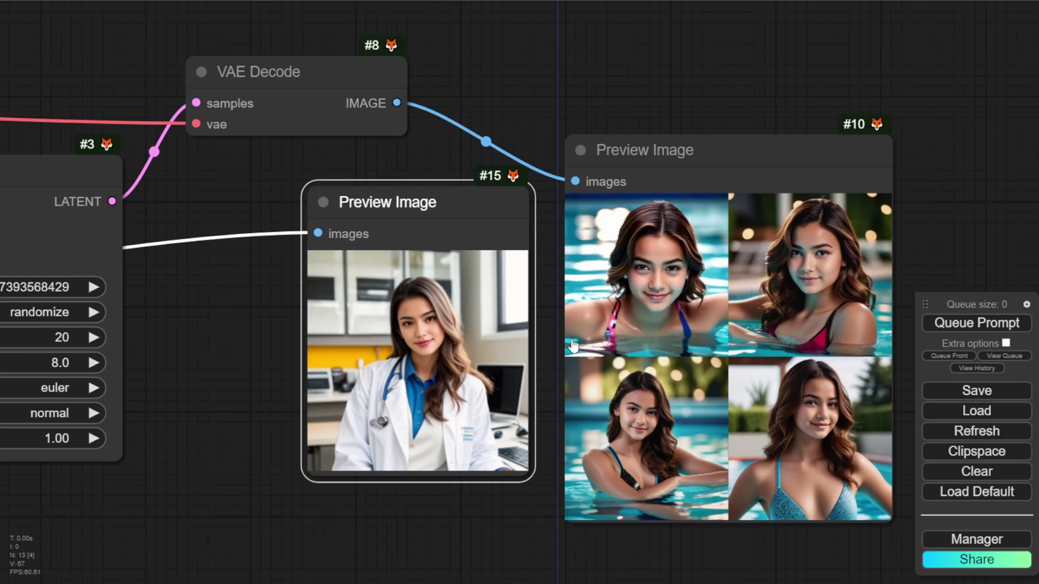
- Replace 'young' with '25 years old' in the positive prompt and run the workflow again
scroll(300, 336, down, 5)
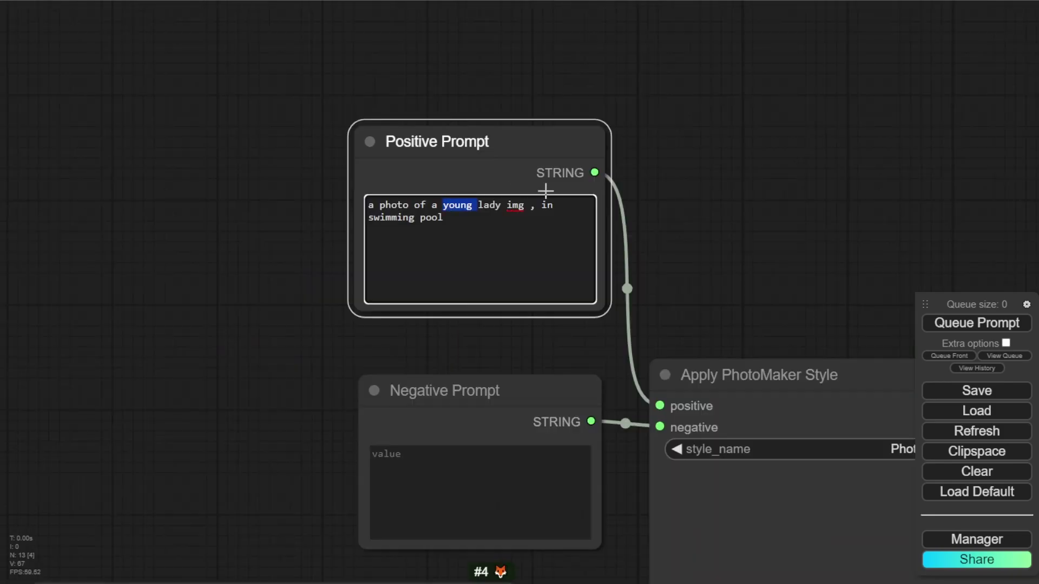
text(25 years old)
click(946, 322)
scroll(898, 264, down, 4)
scroll(920, 255, down, 2)
drag(966, 245, 318, 58)
scroll(750, 433, up, 3)
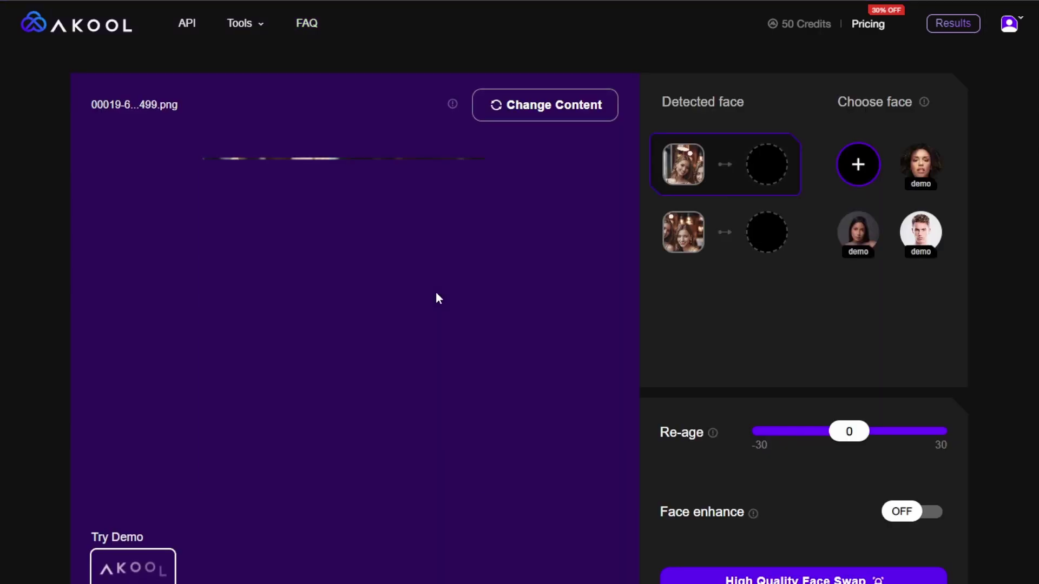
- Give the first detected face the uploaded woman's face and the second the bearded man's
click(681, 227)
click(680, 178)
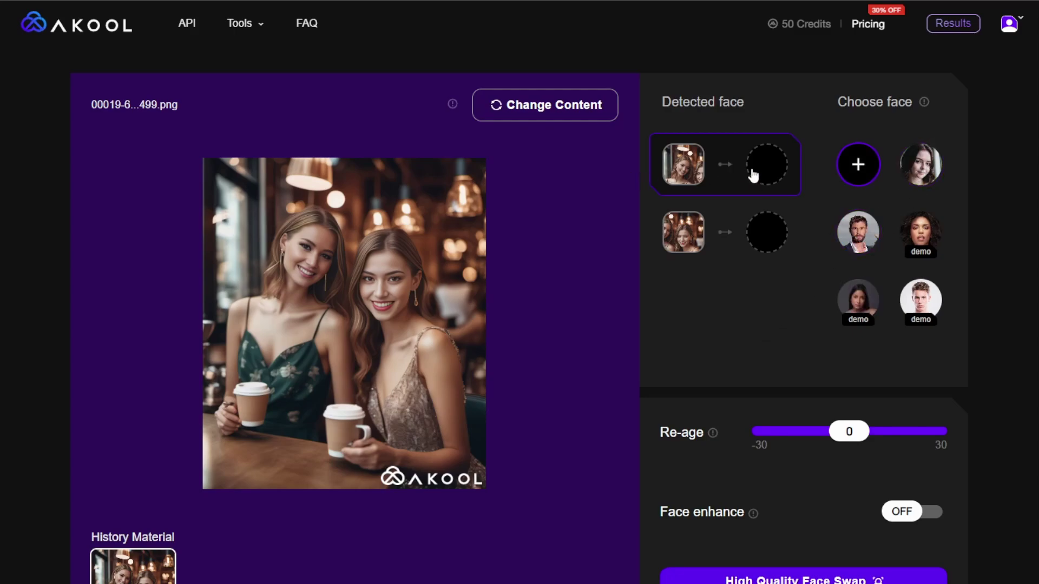
click(917, 173)
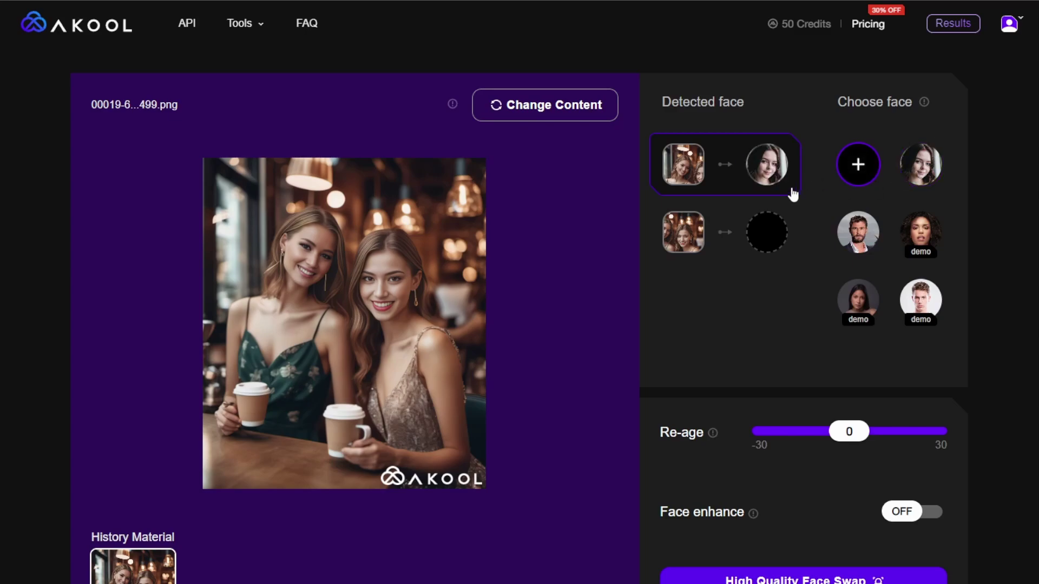
click(732, 231)
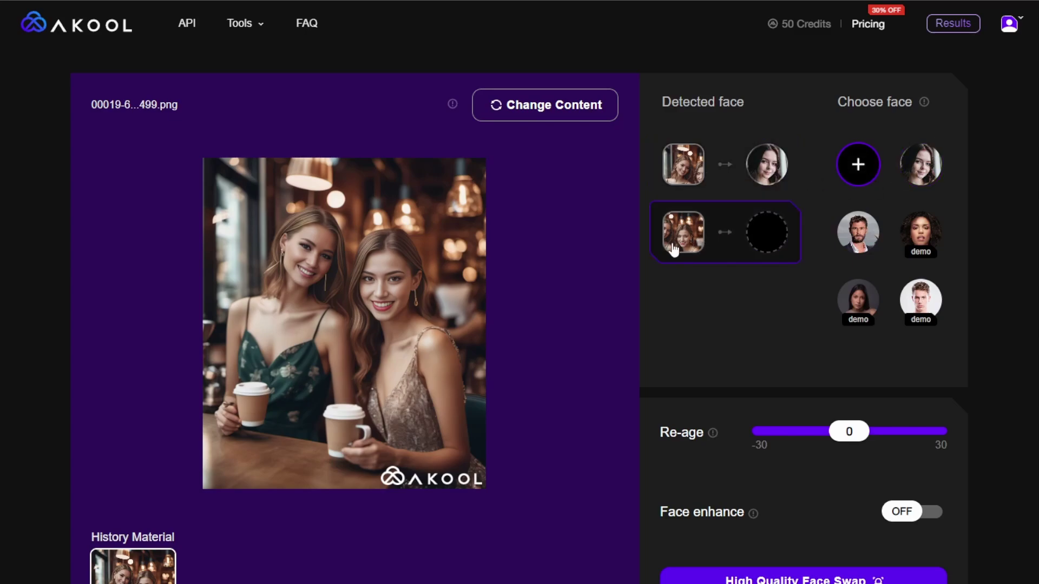
click(852, 238)
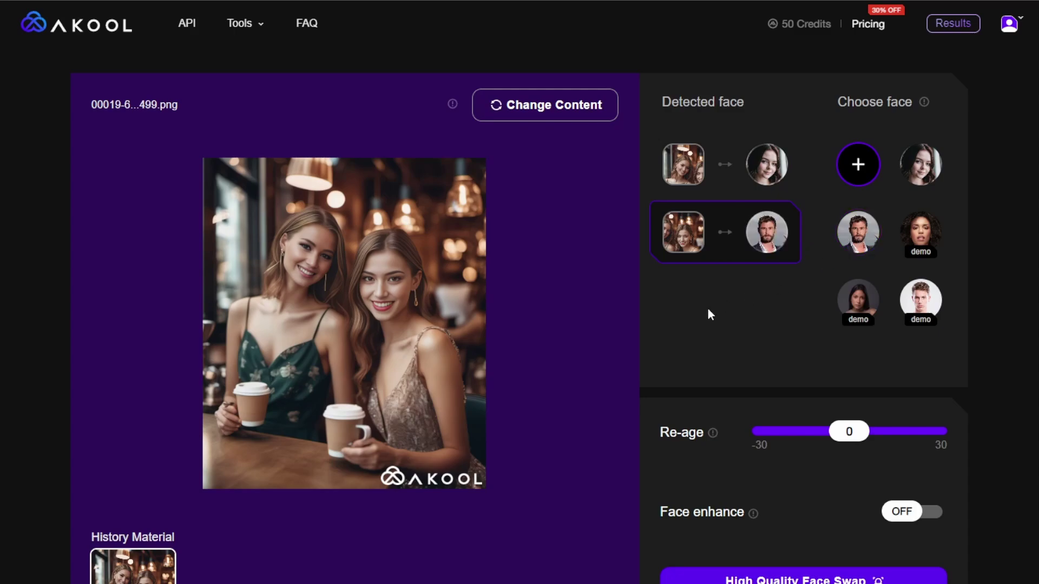
- Set Re-age to 20 and turn Face enhance on
scroll(765, 385, down, 1)
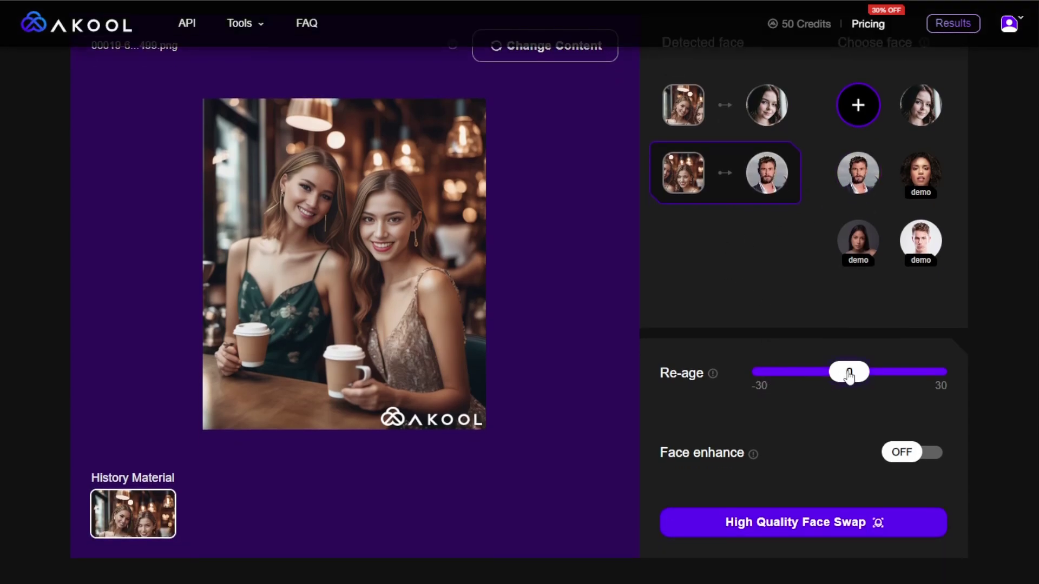
mouse_move(711, 372)
drag(918, 376, 916, 380)
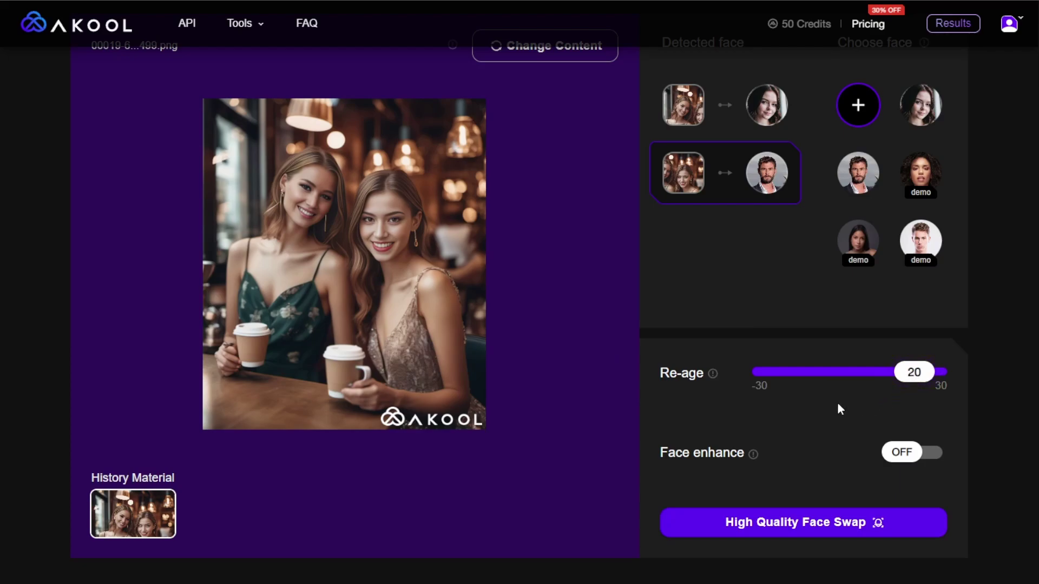
click(919, 461)
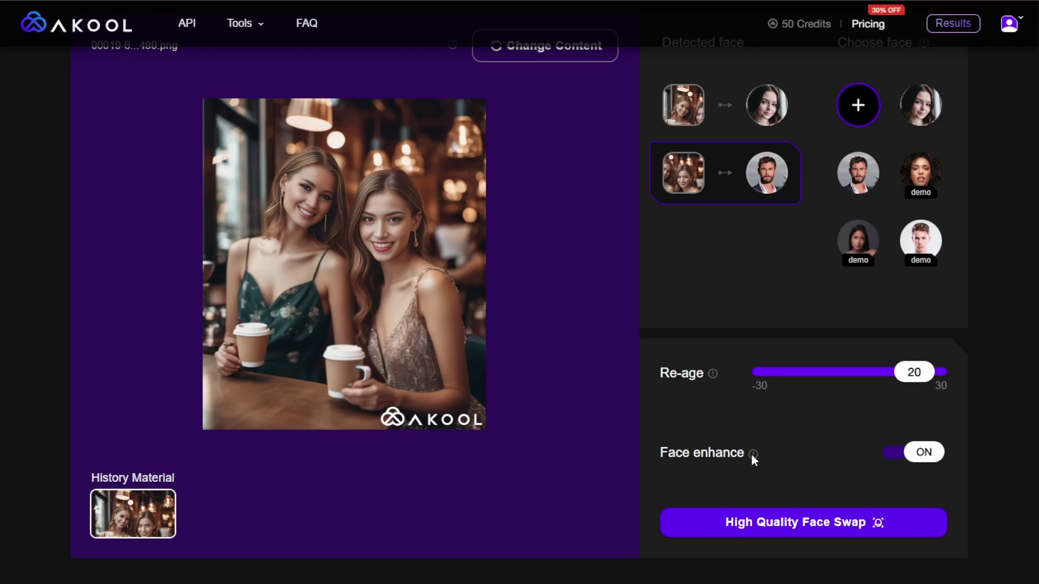
mouse_move(753, 456)
- Start the high-quality face swap and pause and resume the preview video
click(727, 522)
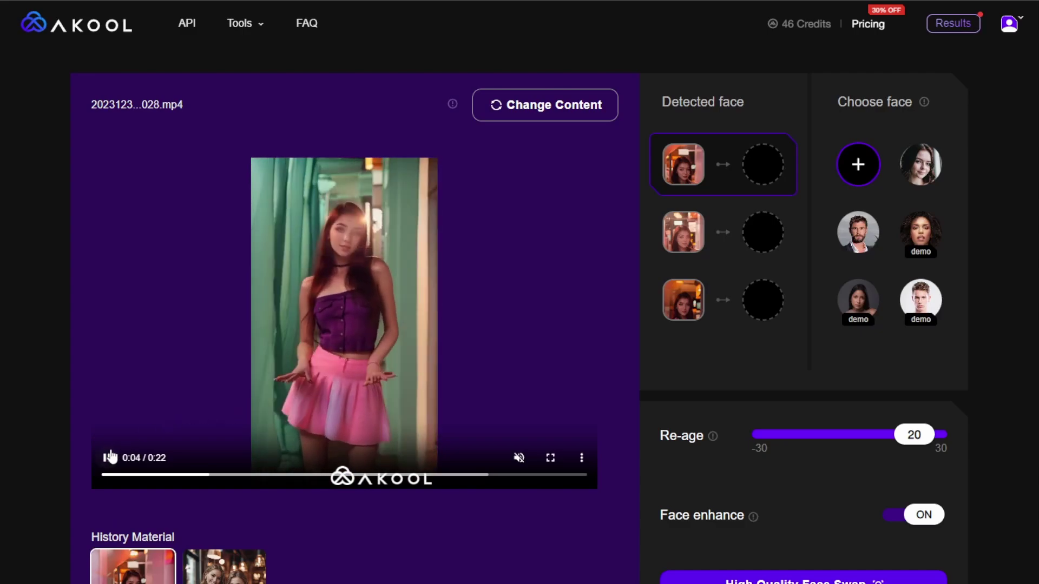
click(285, 362)
click(106, 457)
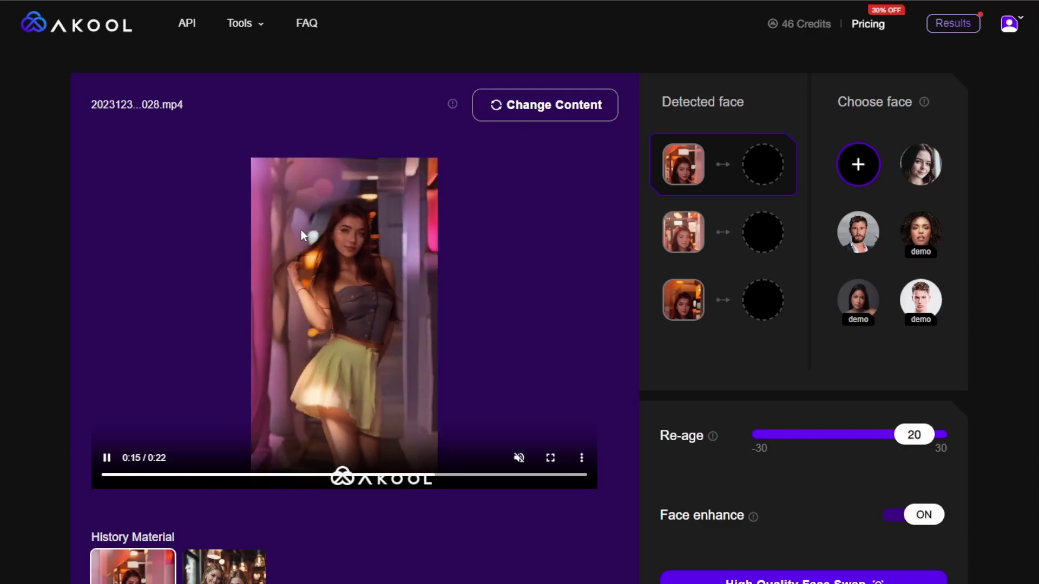
click(106, 458)
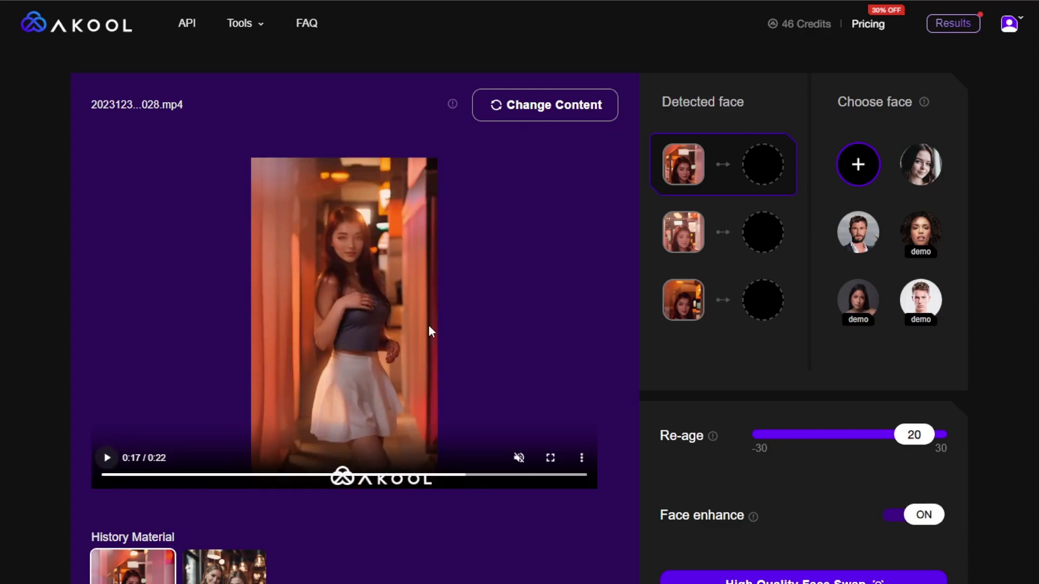
- Assign the dark-haired demo face to all three detected faces
click(696, 238)
click(684, 307)
click(690, 167)
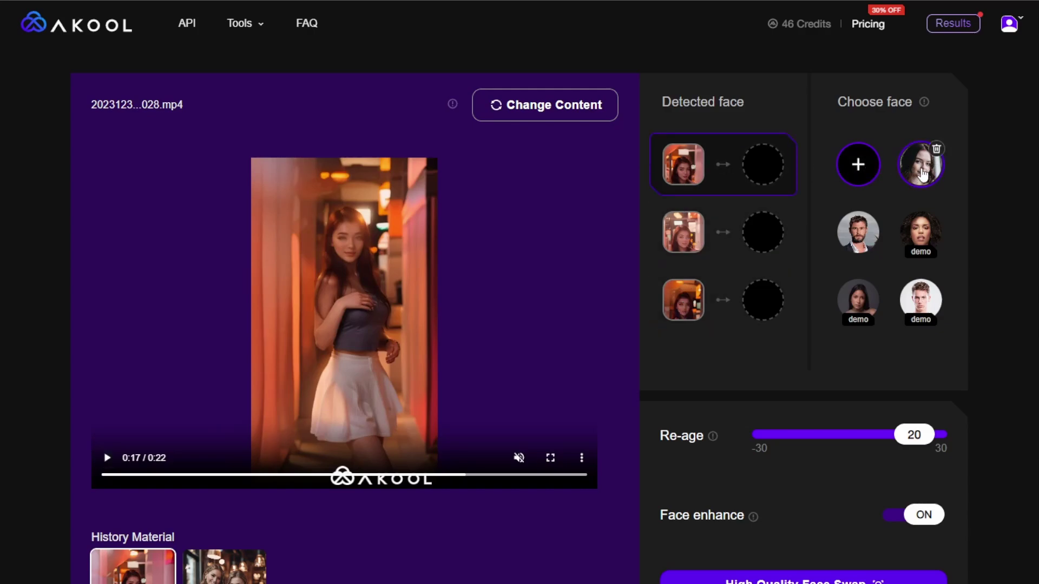
click(860, 299)
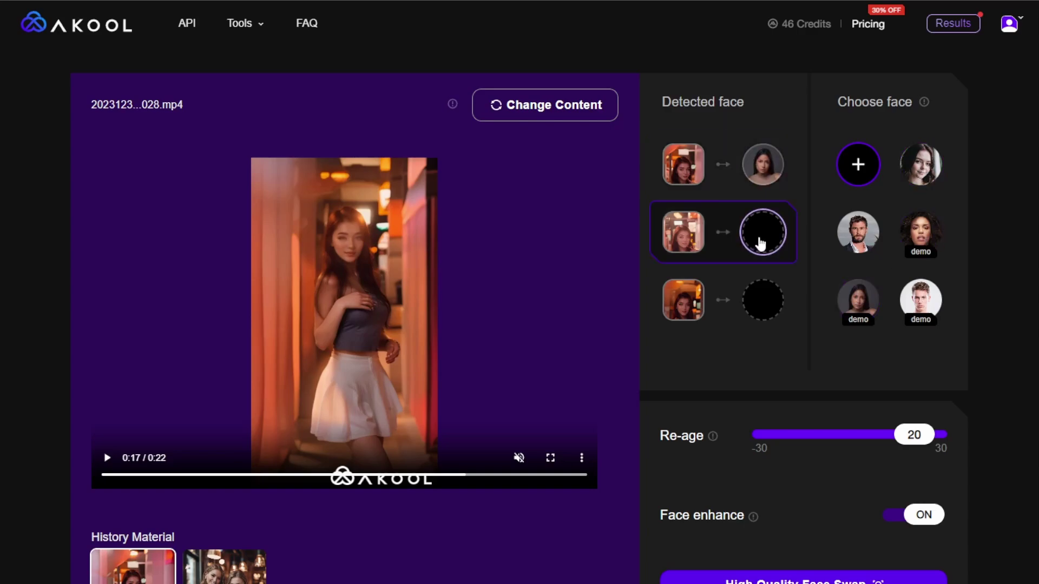
click(862, 307)
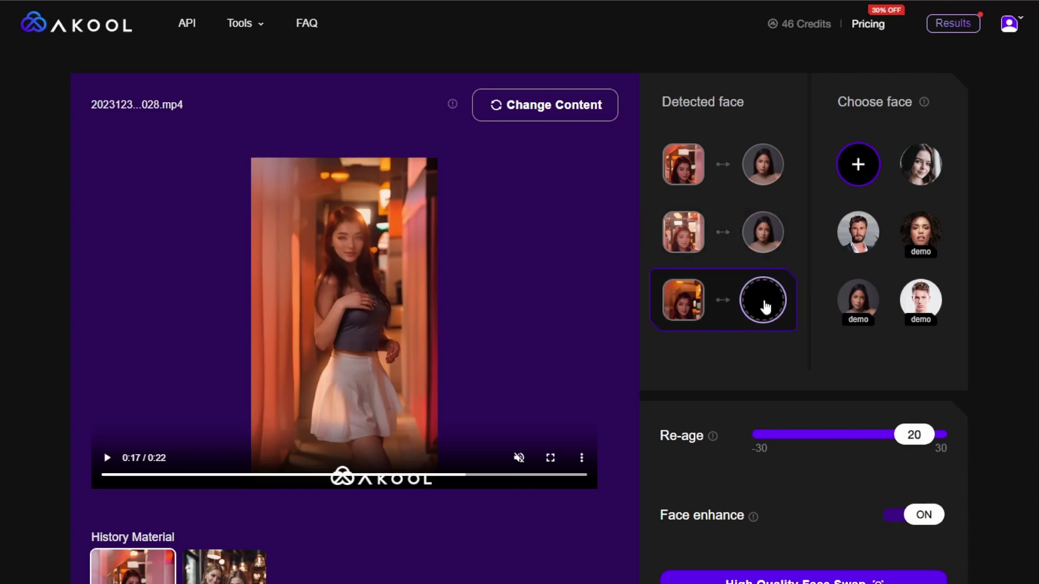
click(863, 309)
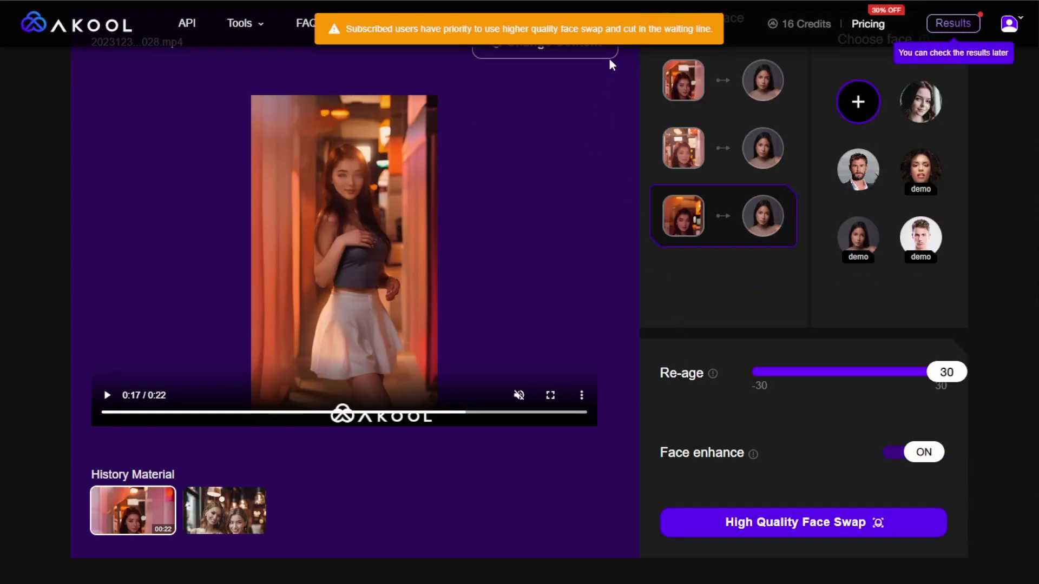
- View the Akool pricing plans, then close them
scroll(780, 132, up, 1)
click(868, 24)
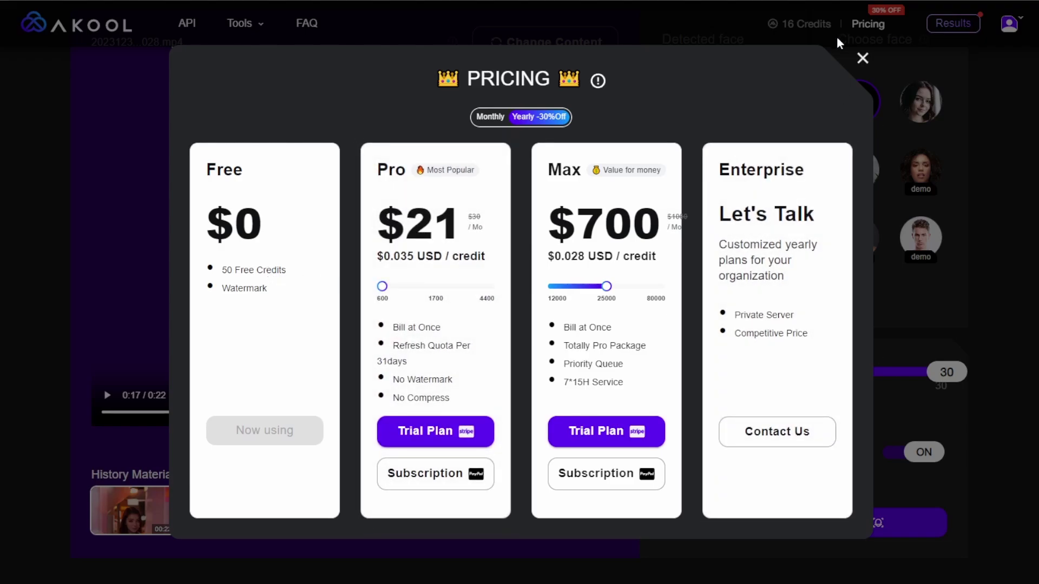
click(863, 59)
mouse_move(246, 30)
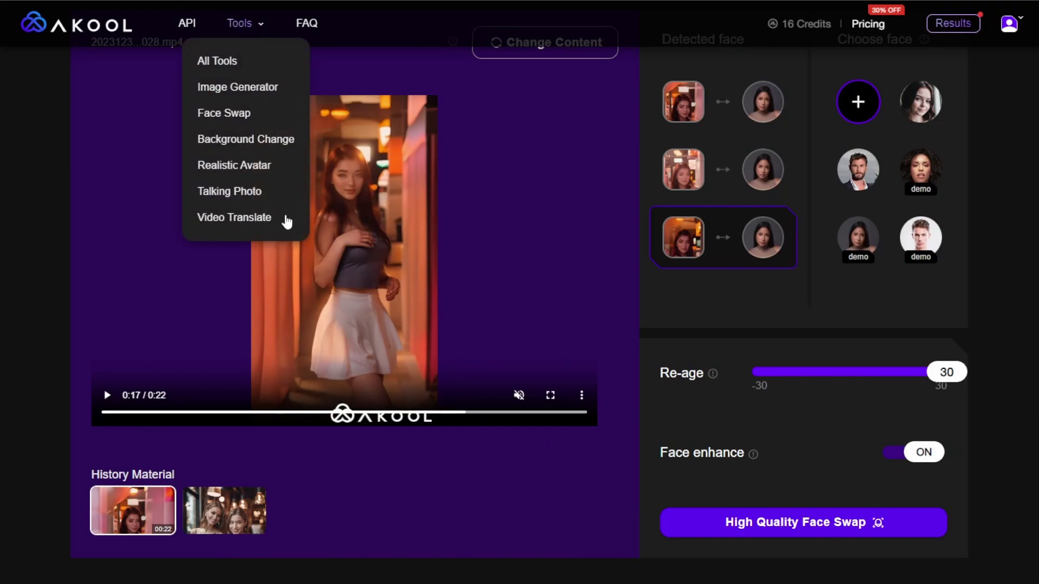
- Generate a high-quality Talking Photo video of the blonde portrait speaking a greeting
click(219, 195)
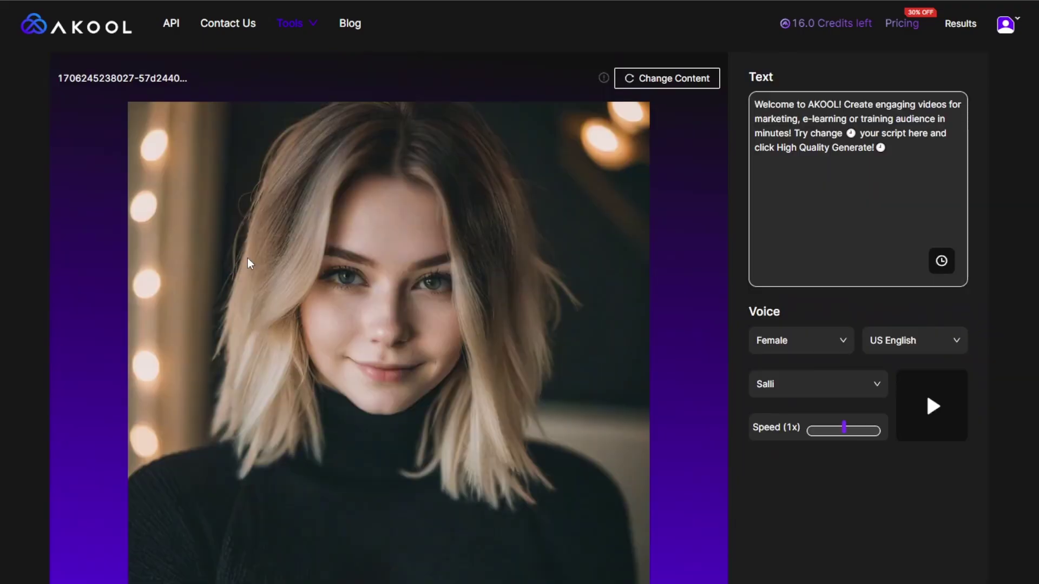
scroll(489, 278, down, 1)
scroll(491, 278, down, 1)
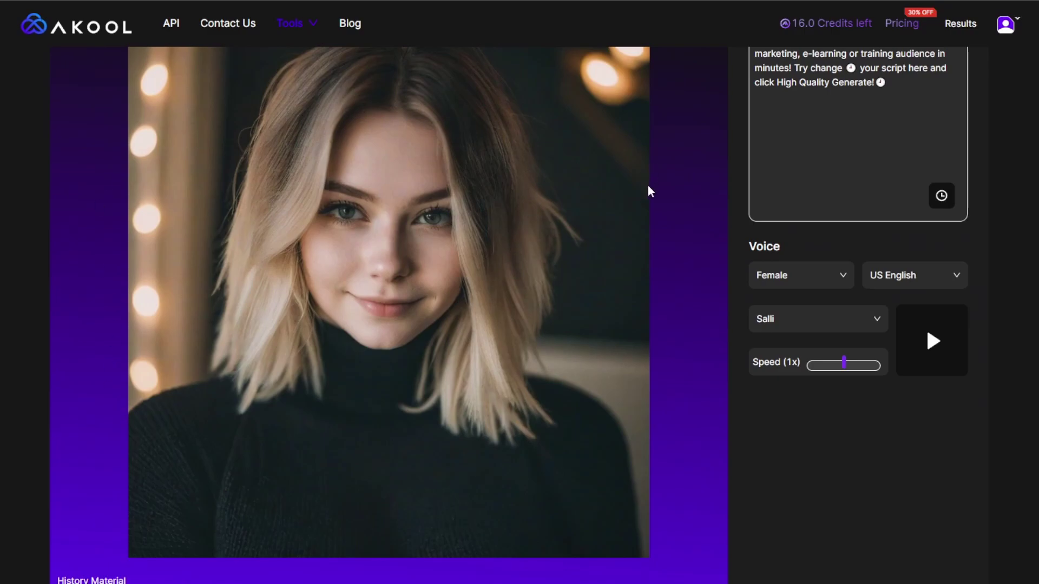
scroll(693, 482, up, 1)
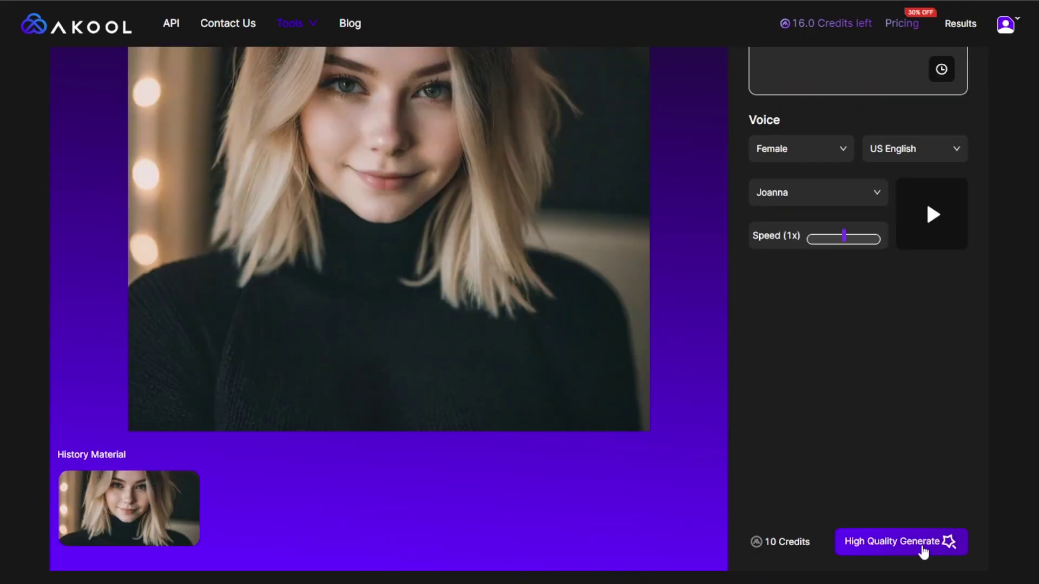
click(923, 547)
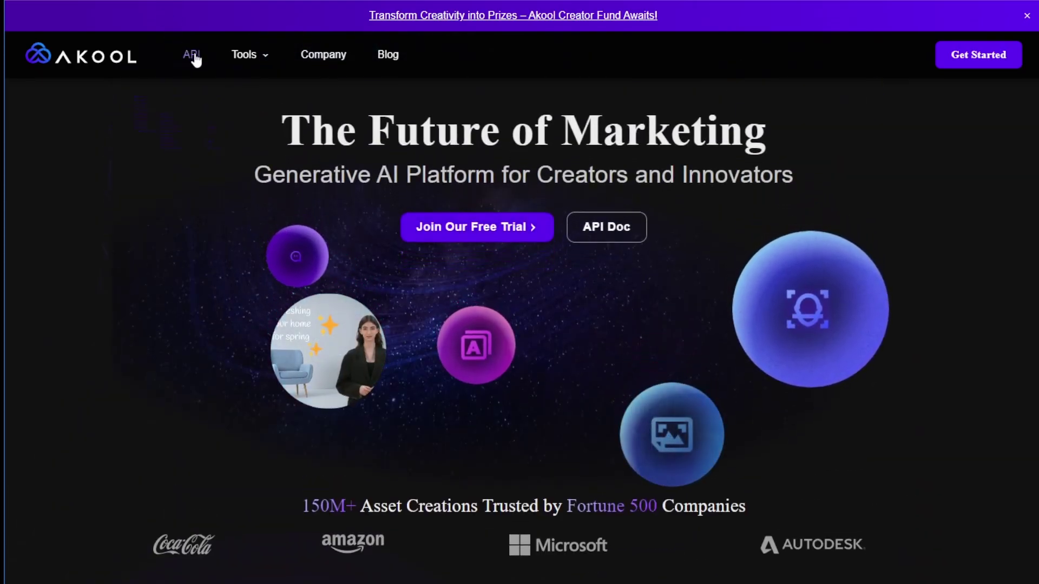
- Open the Akool API documentation and scroll through the authorization section
click(195, 59)
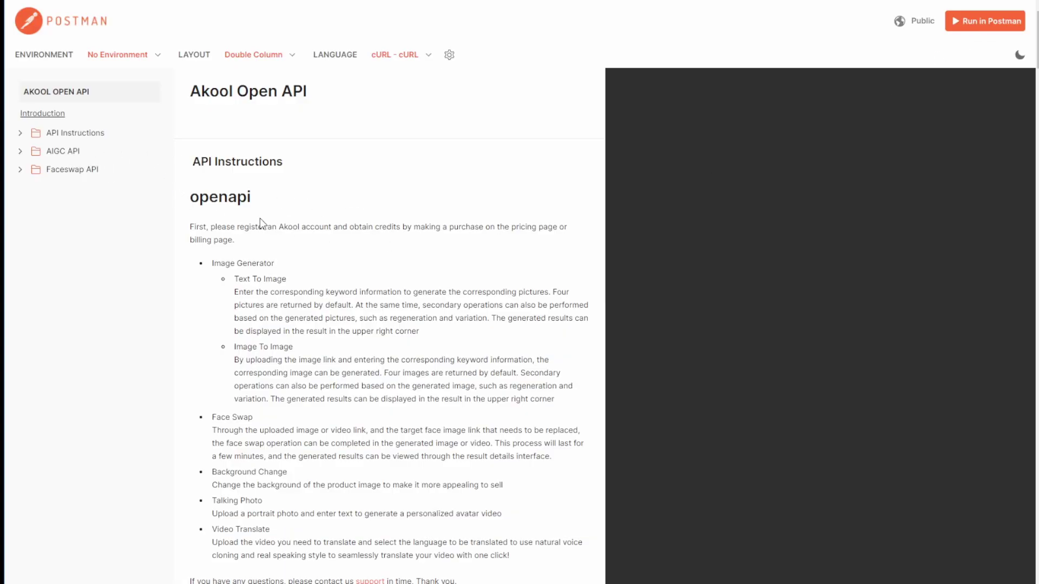
scroll(231, 211, down, 6)
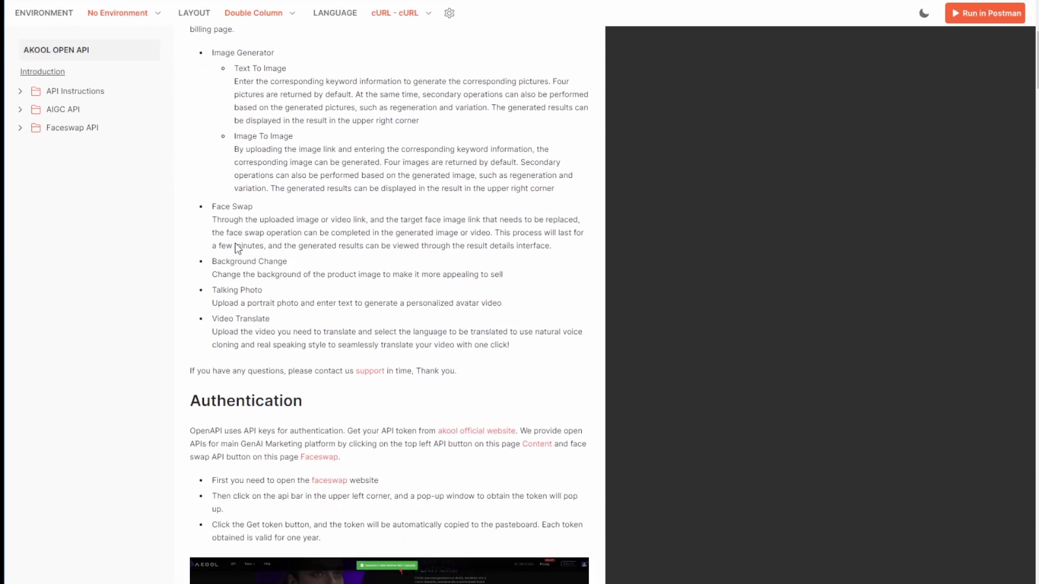
scroll(234, 243, down, 7)
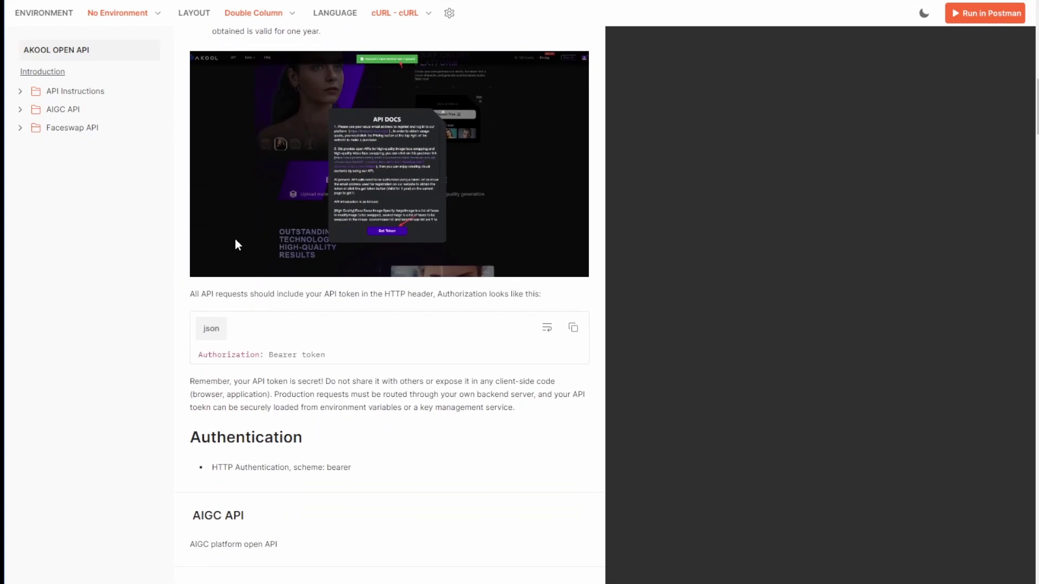
drag(232, 362, 303, 362)
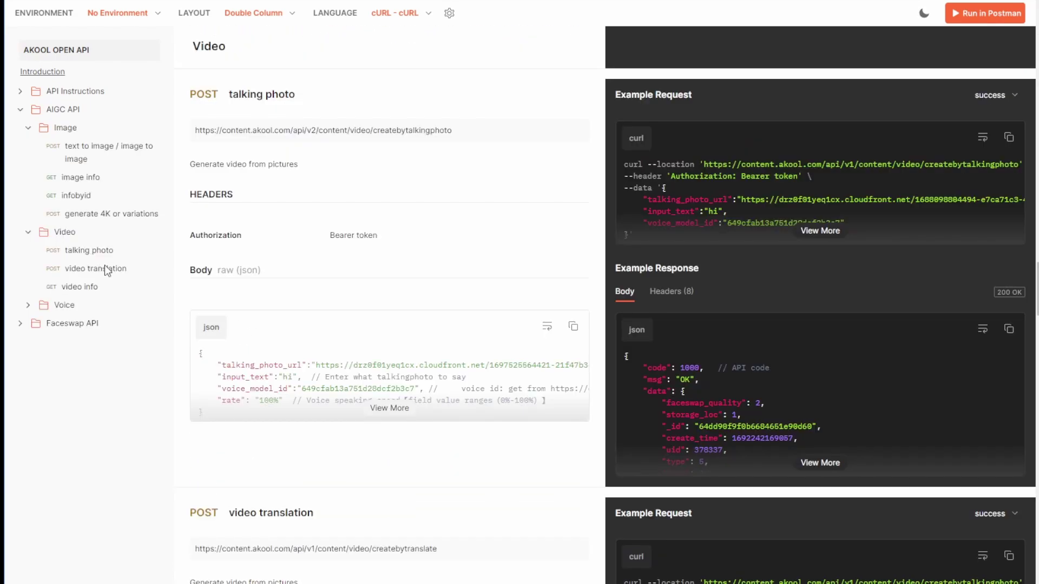
- Browse the talking photo, video translation, voice, Image Faceswap and Video Faceswap endpoint docs
click(91, 251)
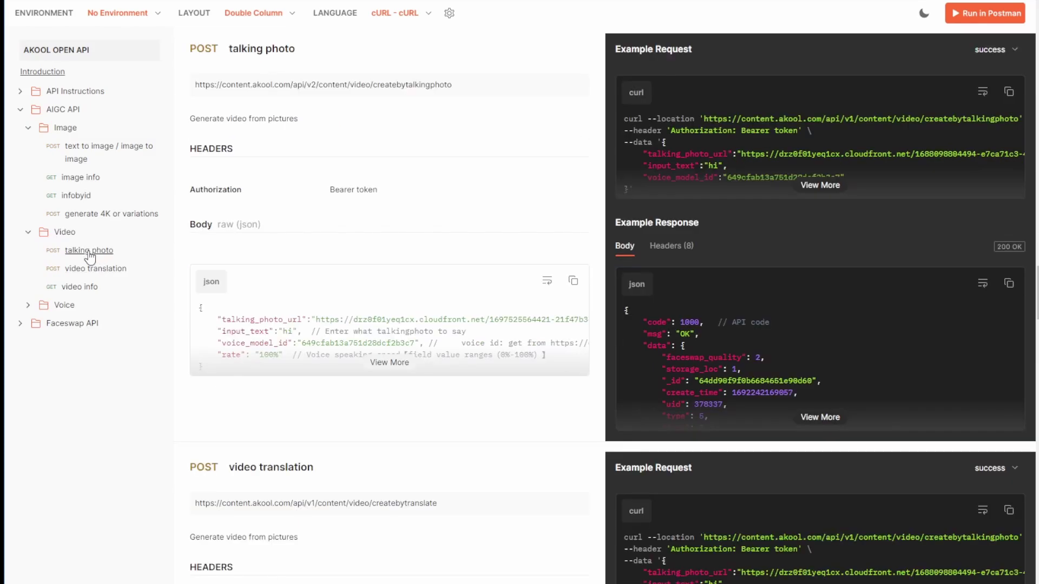
click(97, 269)
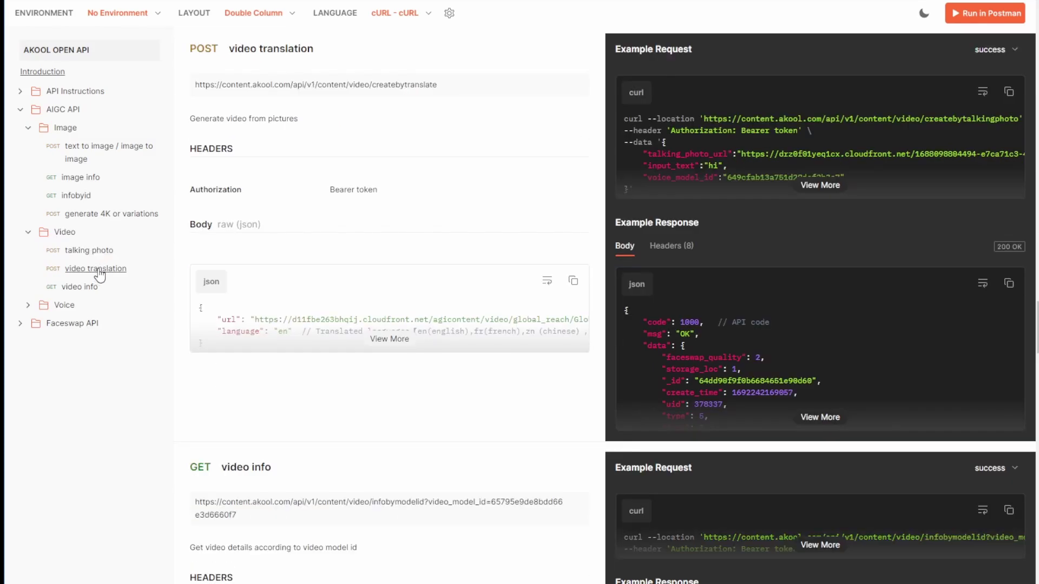
click(65, 307)
click(80, 344)
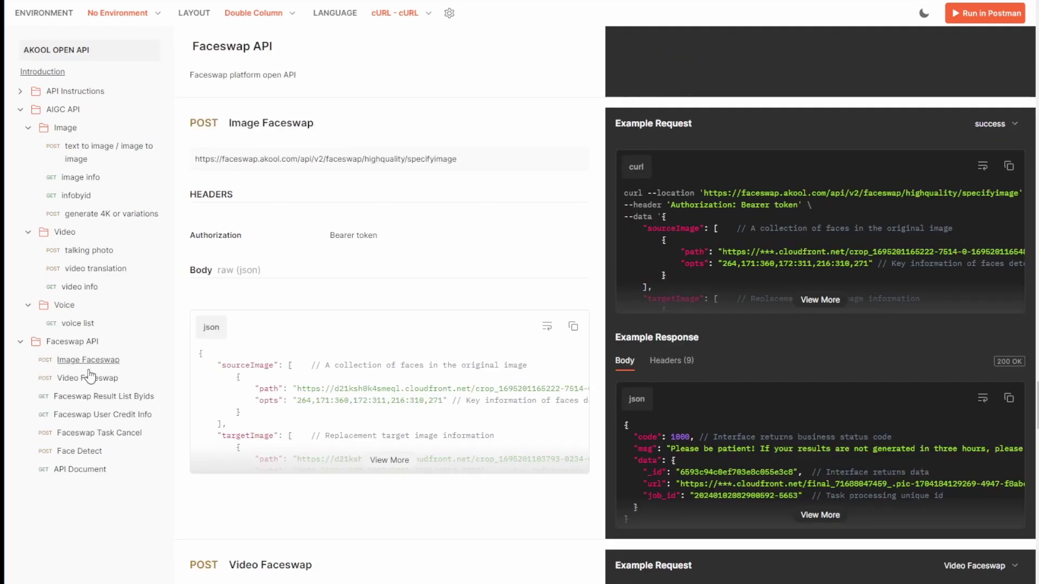
click(95, 364)
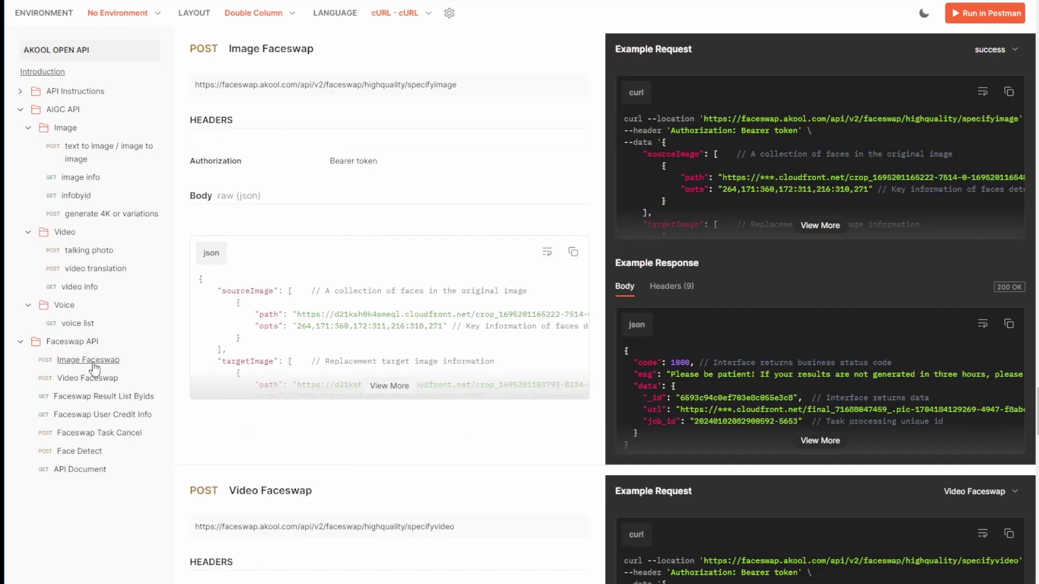
click(87, 378)
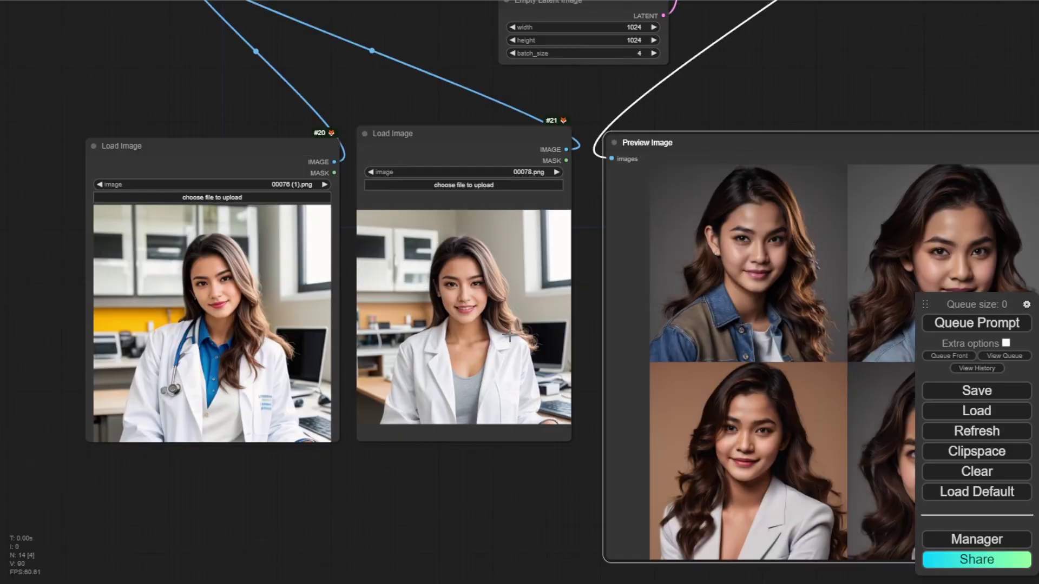
scroll(413, 464, down, 1)
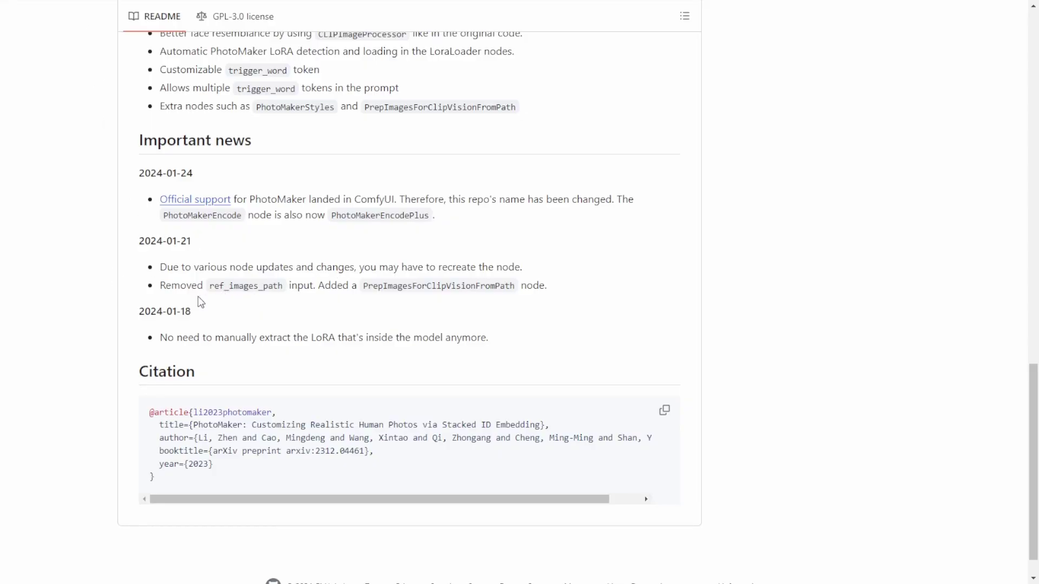
scroll(315, 300, up, 3)
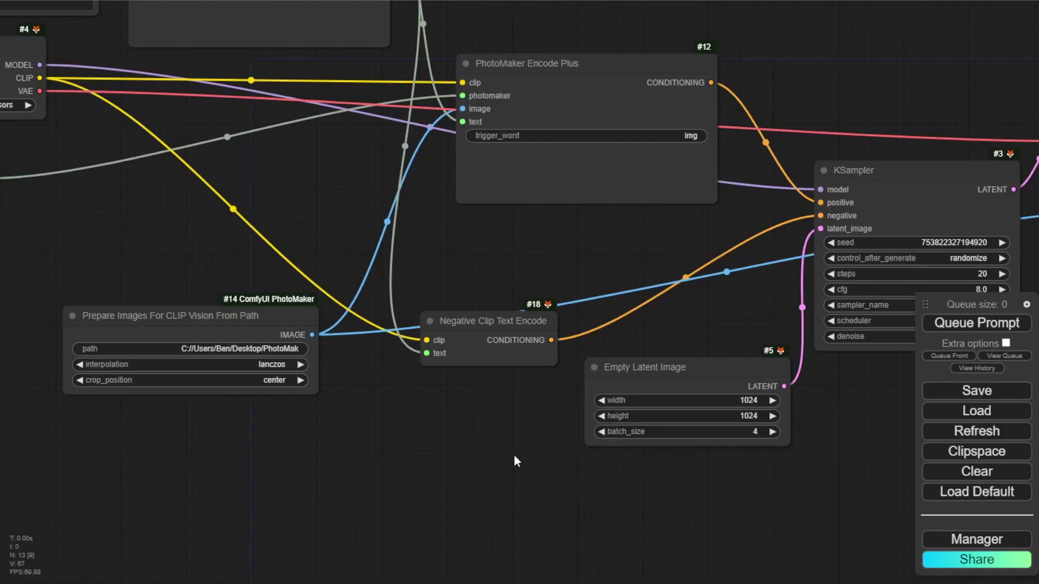
scroll(515, 452, down, 2)
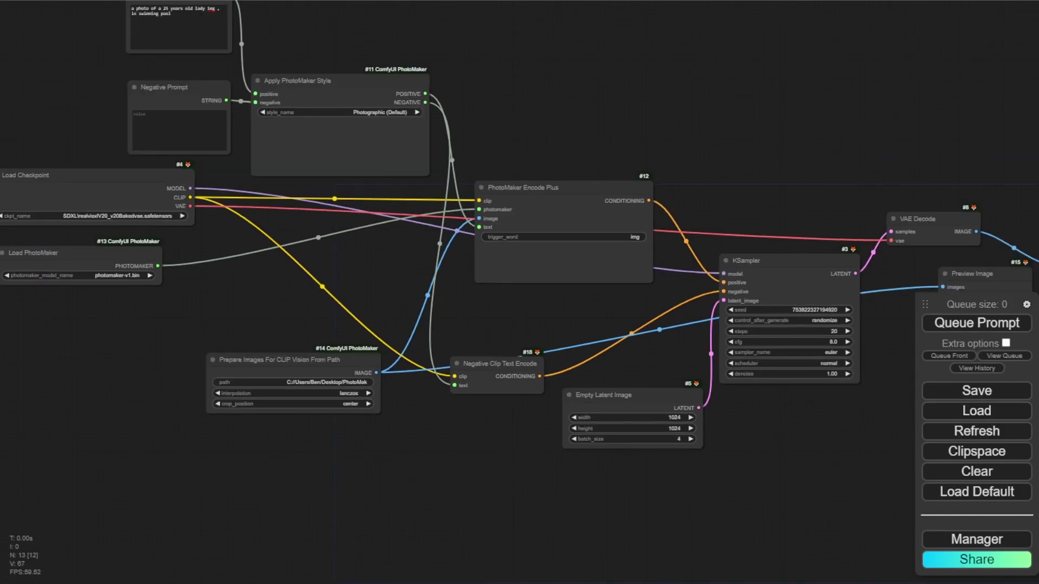
- Queue the PhotoMaker run for four pool portraits and move the reference photo preview aside
click(997, 323)
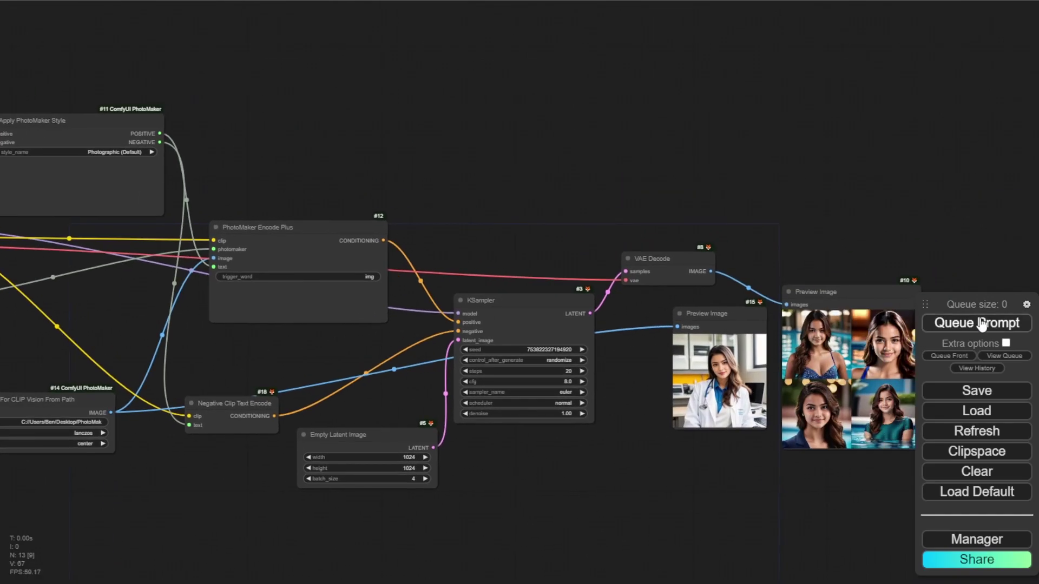
click(982, 323)
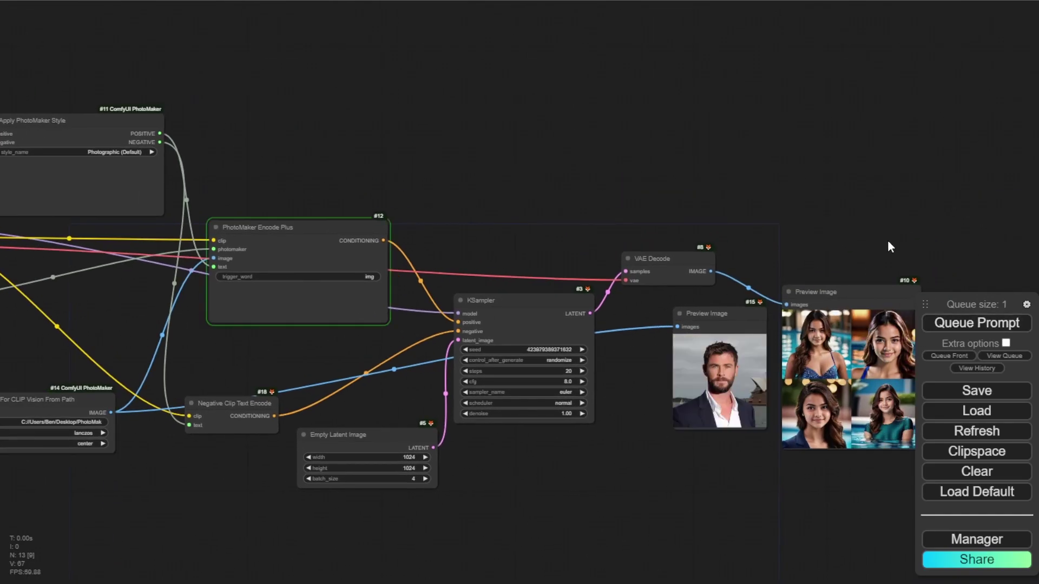
drag(886, 241, 771, 152)
scroll(626, 290, up, 5)
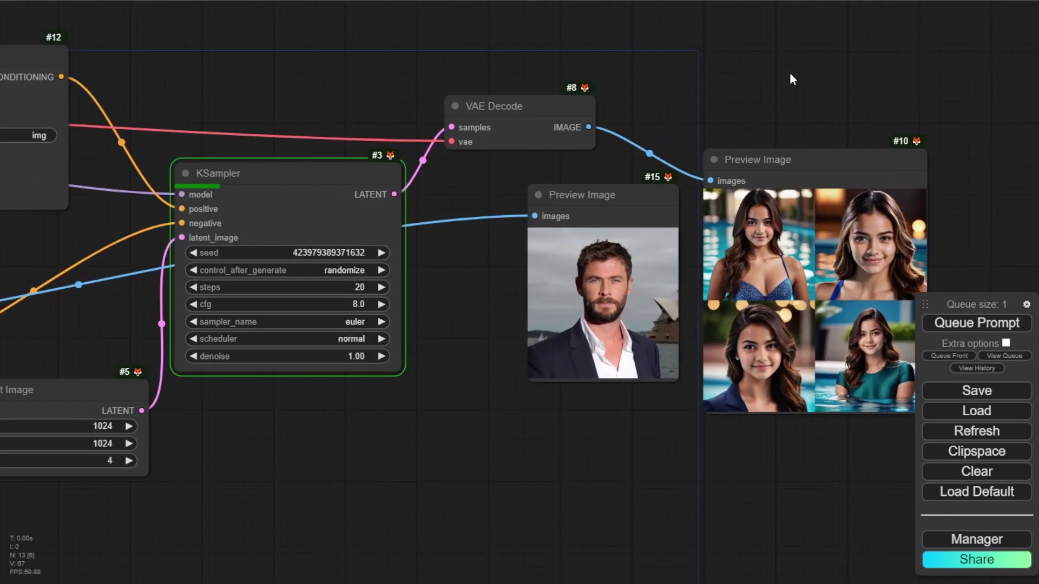
drag(640, 191, 592, 211)
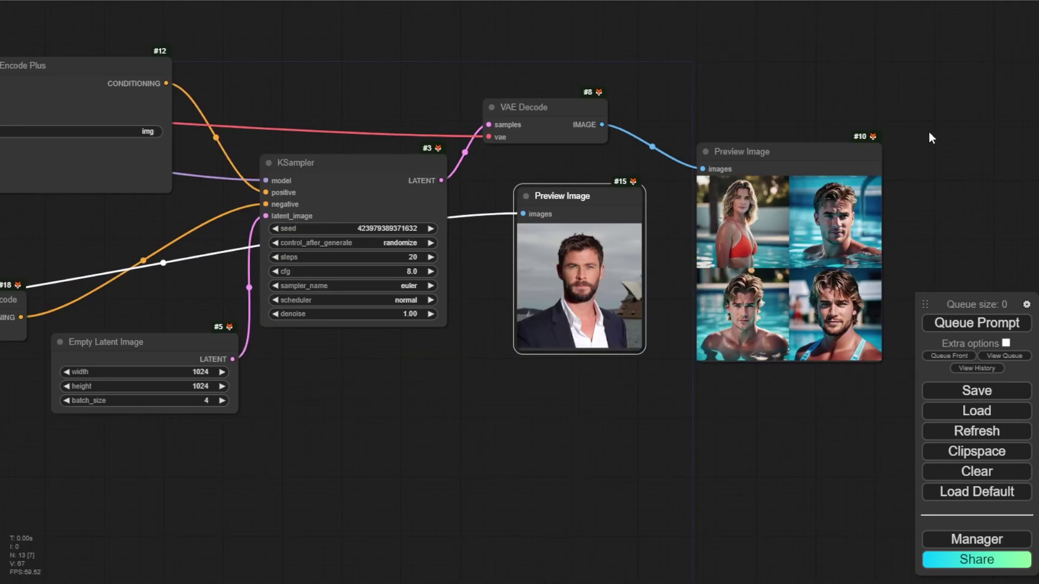
scroll(931, 138, up, 5)
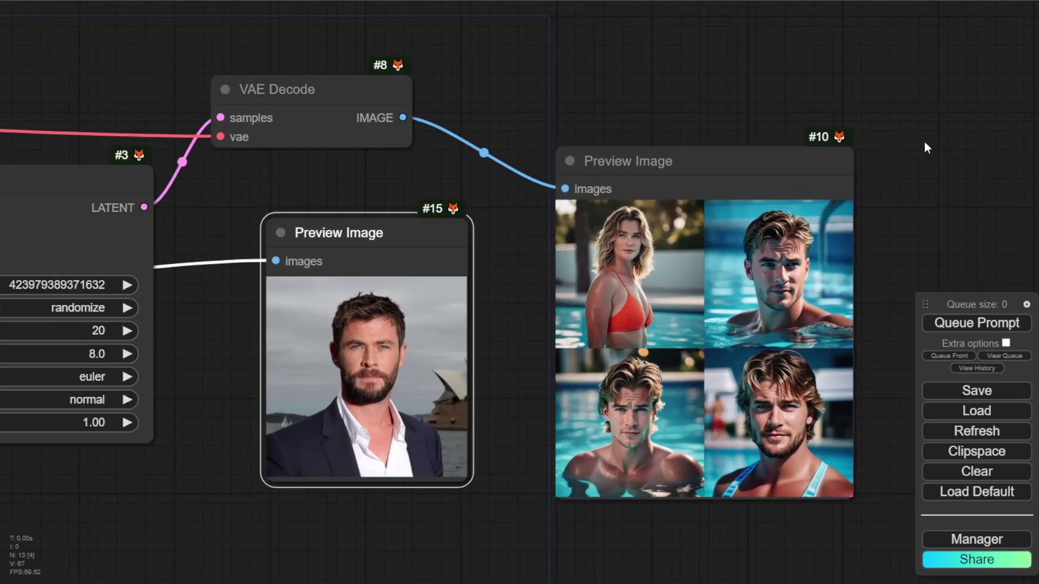
scroll(390, 146, down, 6)
drag(258, 102, 823, 312)
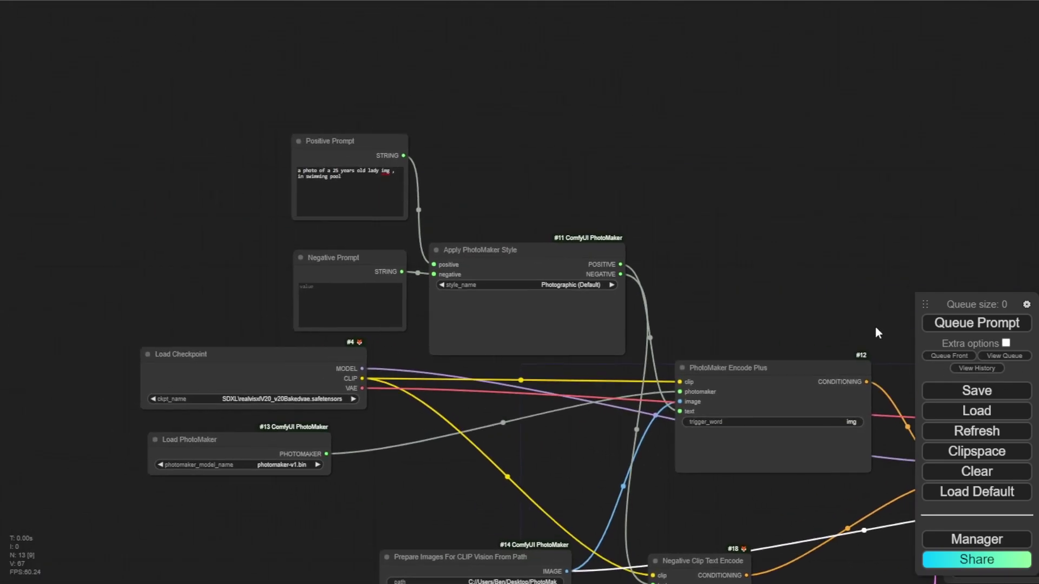
- Replace the word 'lady' with 'man' in the positive prompt
scroll(433, 160, up, 7)
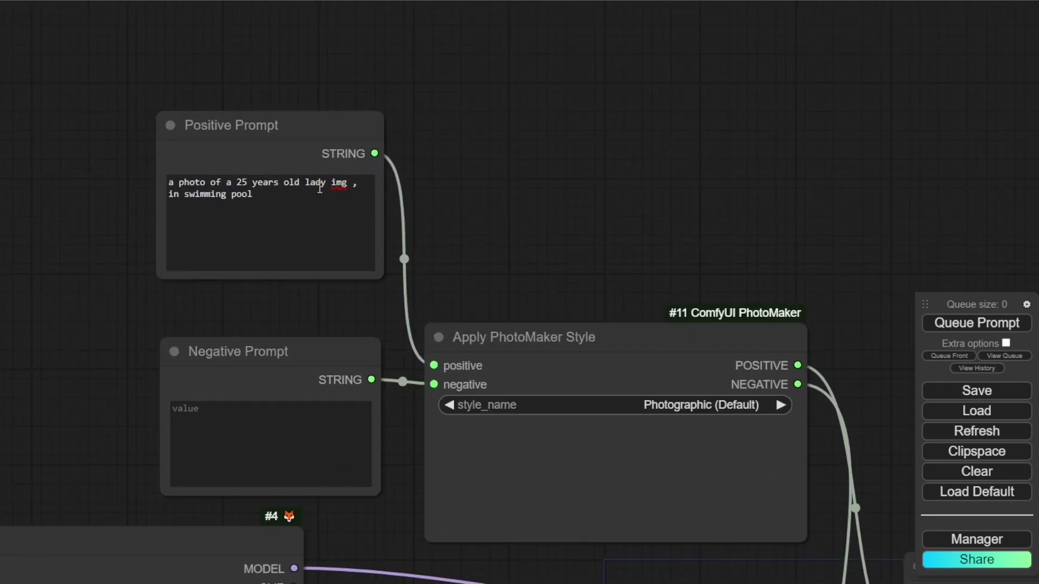
double_click(320, 187)
text(man)
click(449, 219)
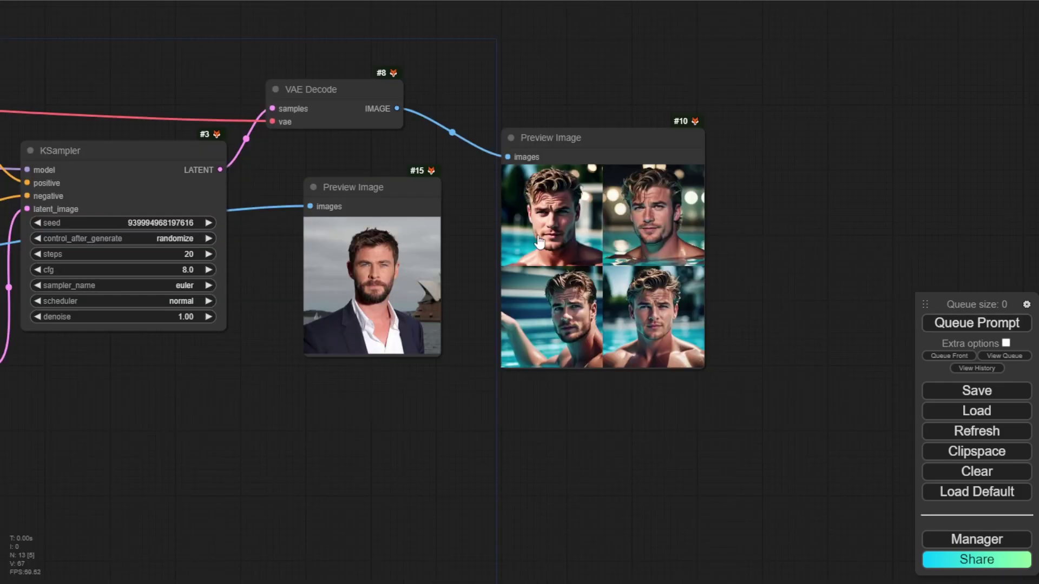
scroll(464, 200, up, 5)
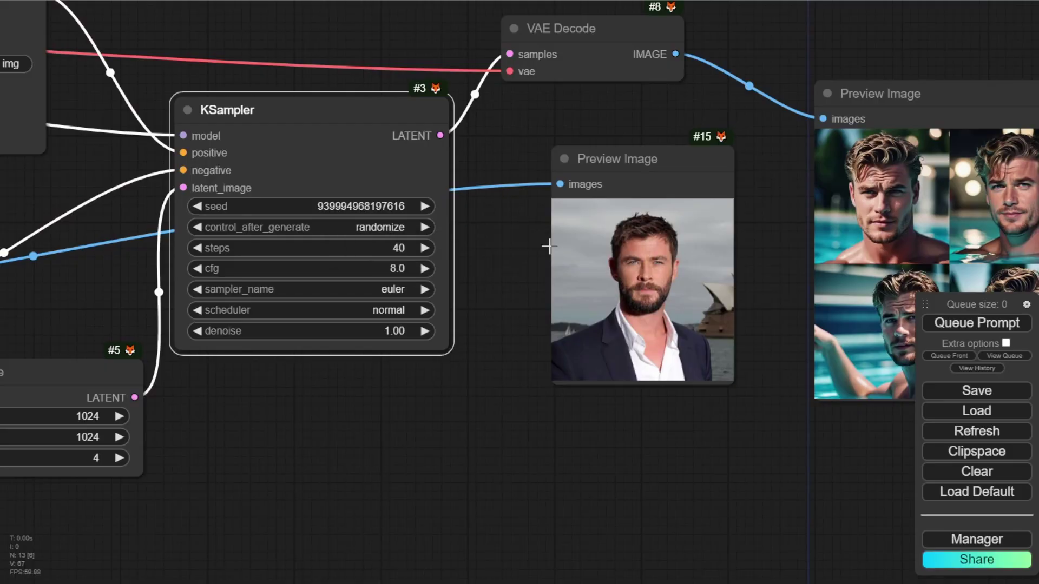
- Queue a new generation and zoom out to the PhotoMaker encoding nodes
click(976, 323)
drag(568, 472, 767, 454)
scroll(768, 453, down, 3)
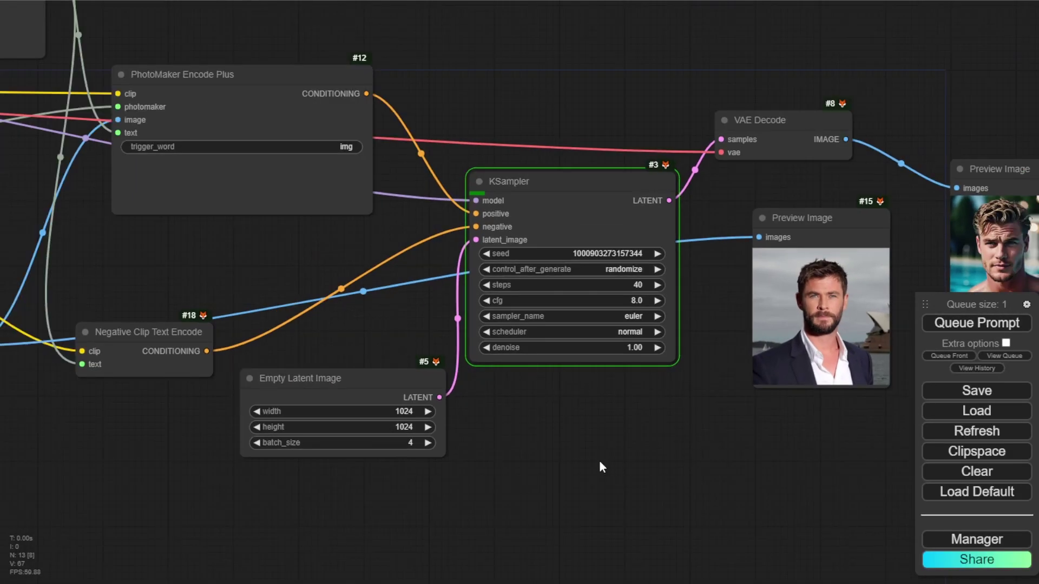
drag(599, 460, 891, 486)
scroll(587, 328, down, 5)
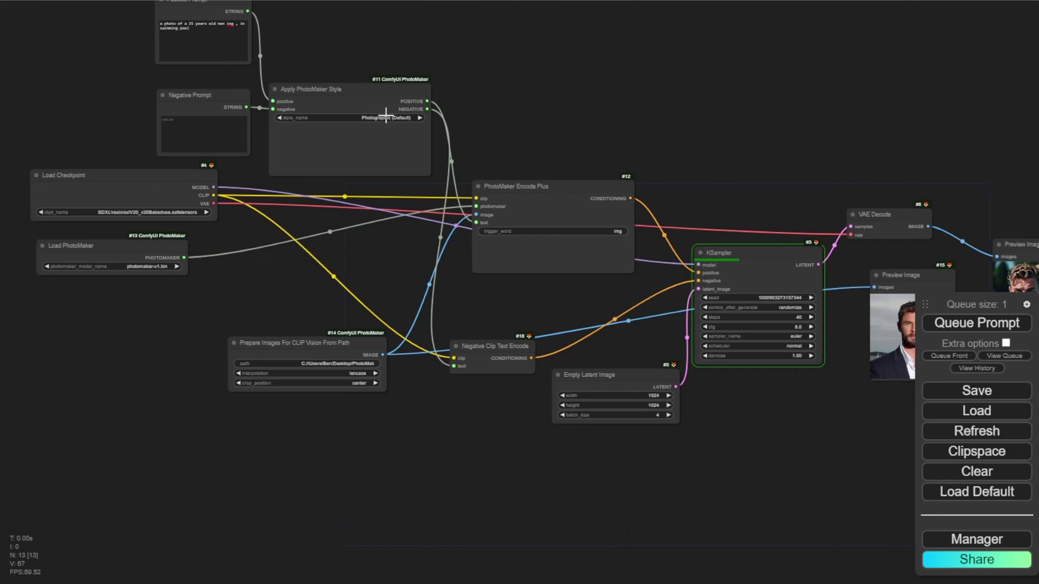
- Set the PhotoMaker style_name to Comic book
drag(379, 101, 828, 85)
scroll(936, 51, up, 10)
click(537, 179)
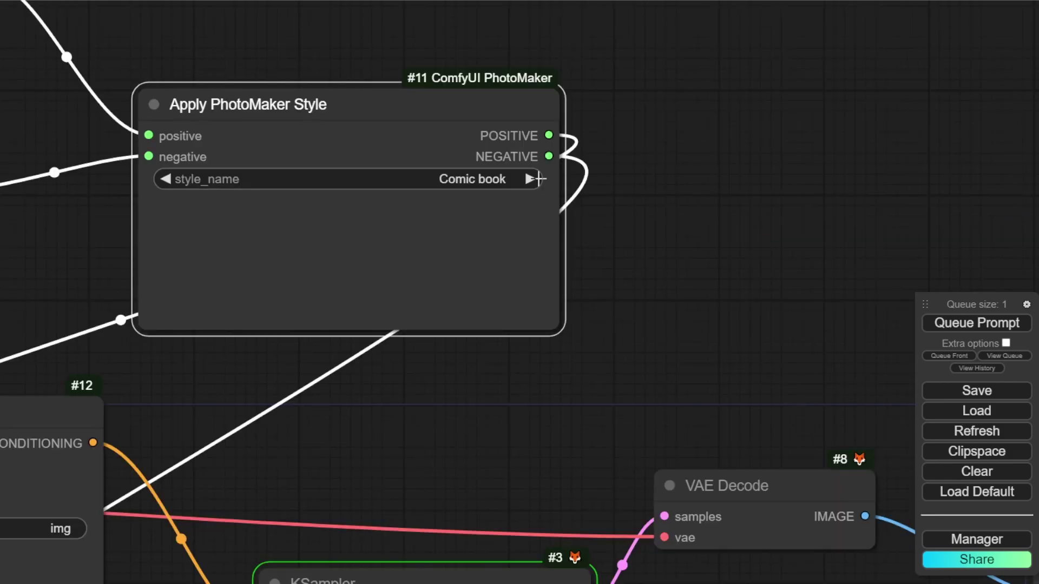
click(538, 178)
click(163, 177)
scroll(332, 377, down, 1)
- Change the positive prompt to 'act as Thor'
drag(169, 38, 664, 262)
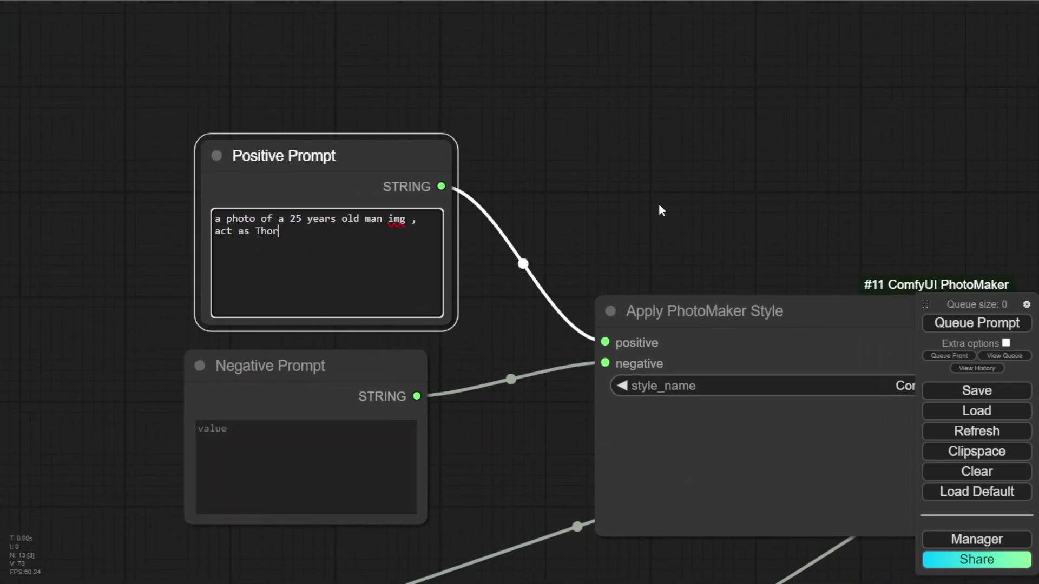
click(683, 204)
scroll(733, 167, down, 5)
- Generate four comic-book Thor portraits with both previews in view
drag(789, 197, 461, 64)
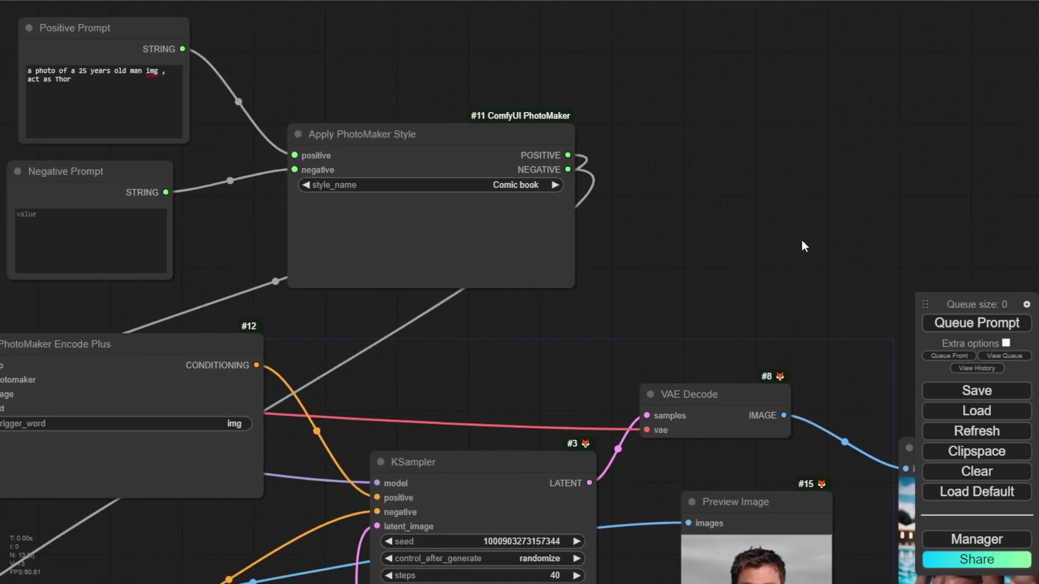
drag(804, 246, 557, 0)
scroll(864, 226, up, 1)
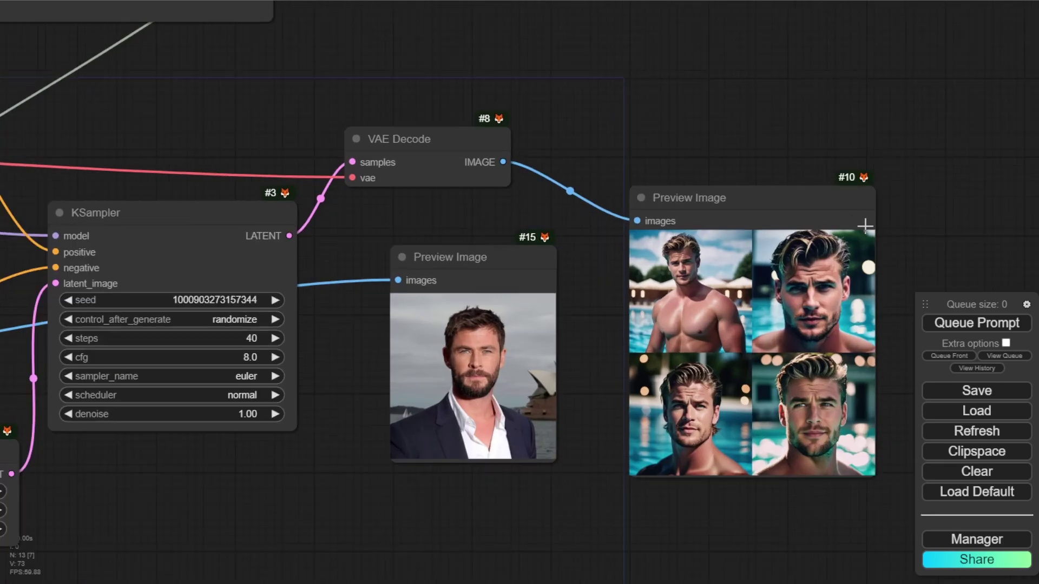
click(963, 323)
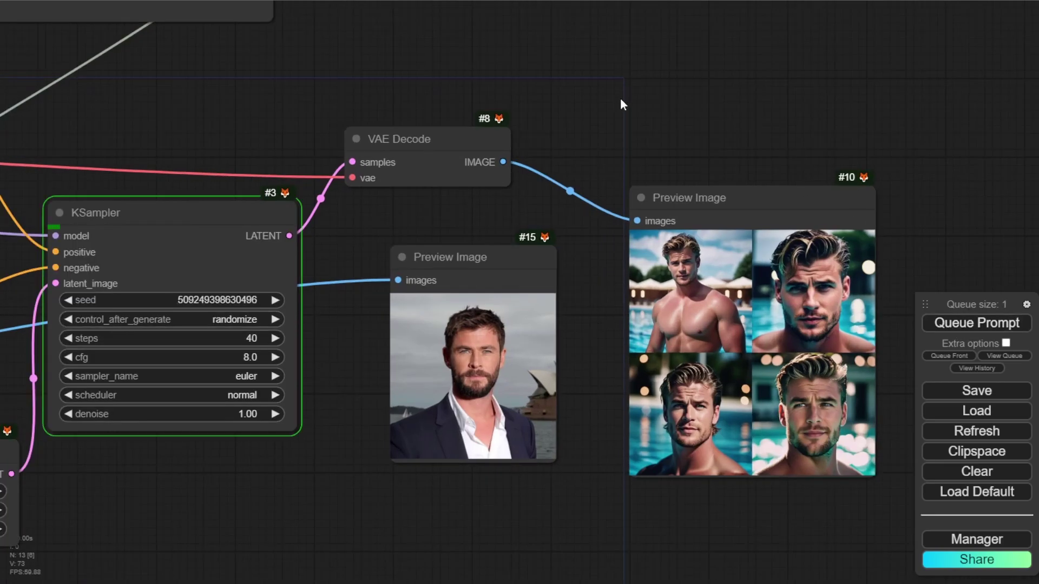
scroll(892, 298, up, 2)
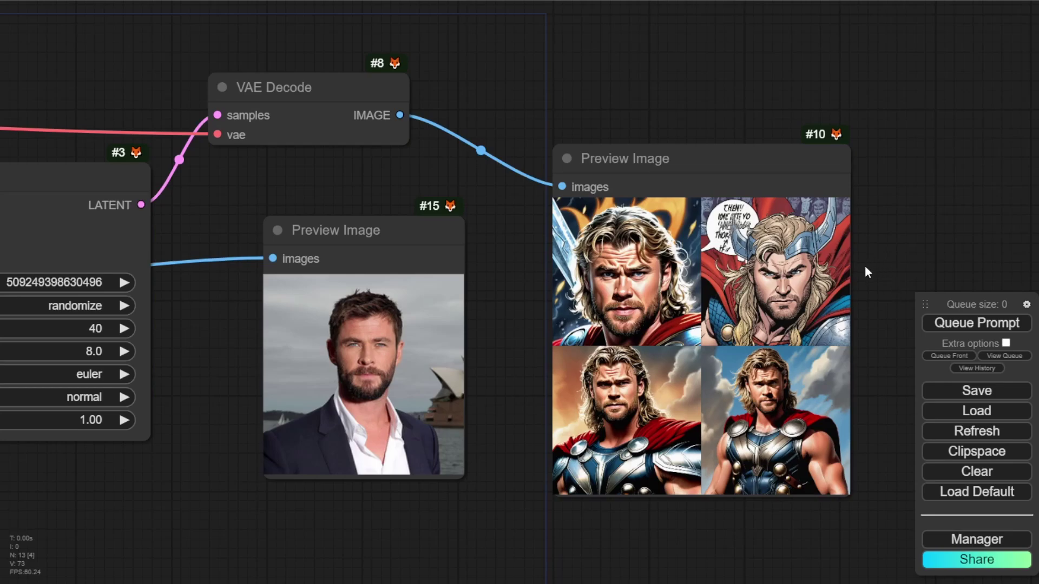
click(793, 416)
click(792, 416)
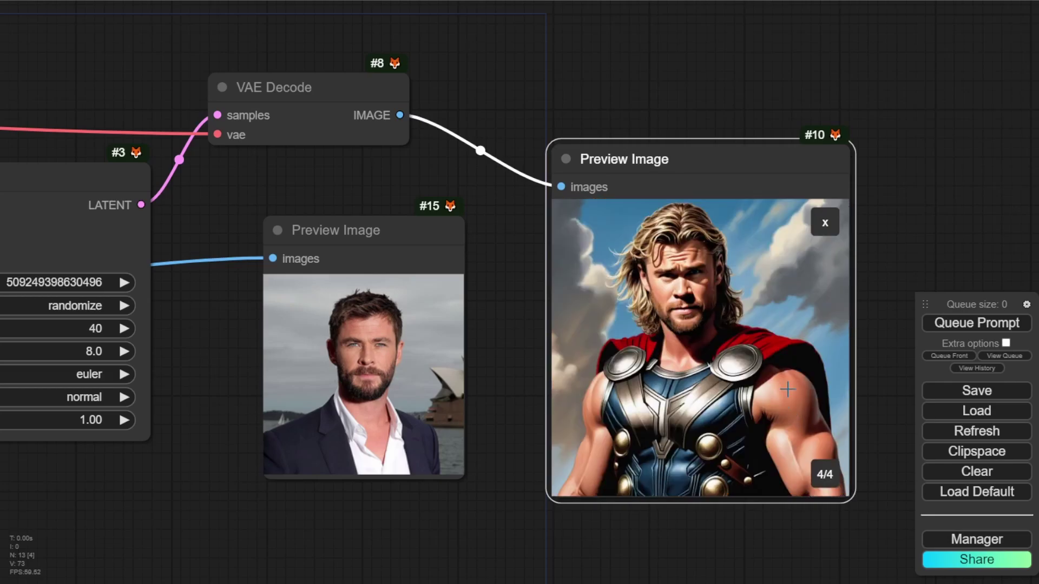
click(814, 230)
click(811, 247)
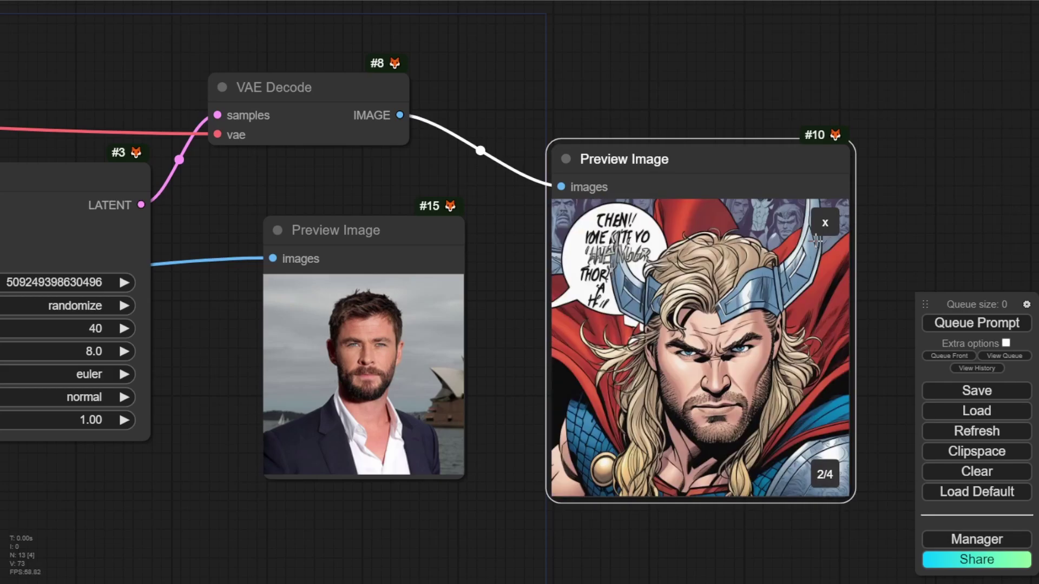
click(825, 223)
click(822, 220)
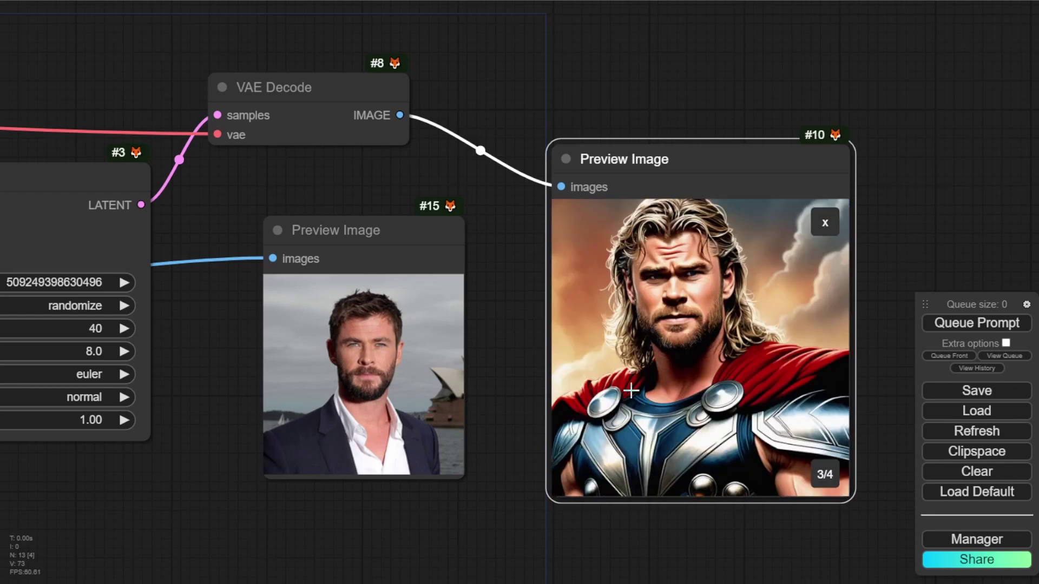
click(824, 223)
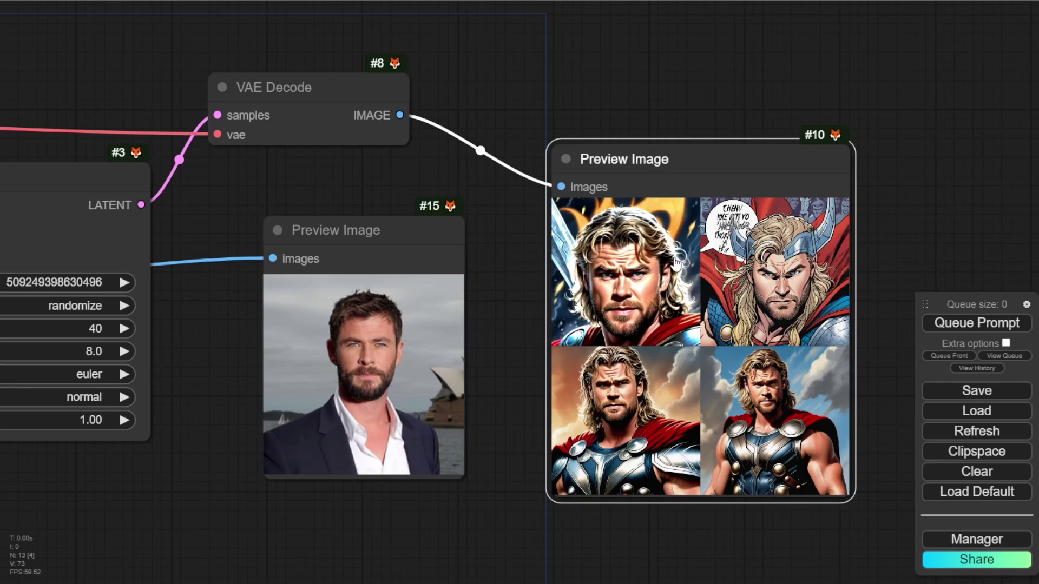
click(767, 407)
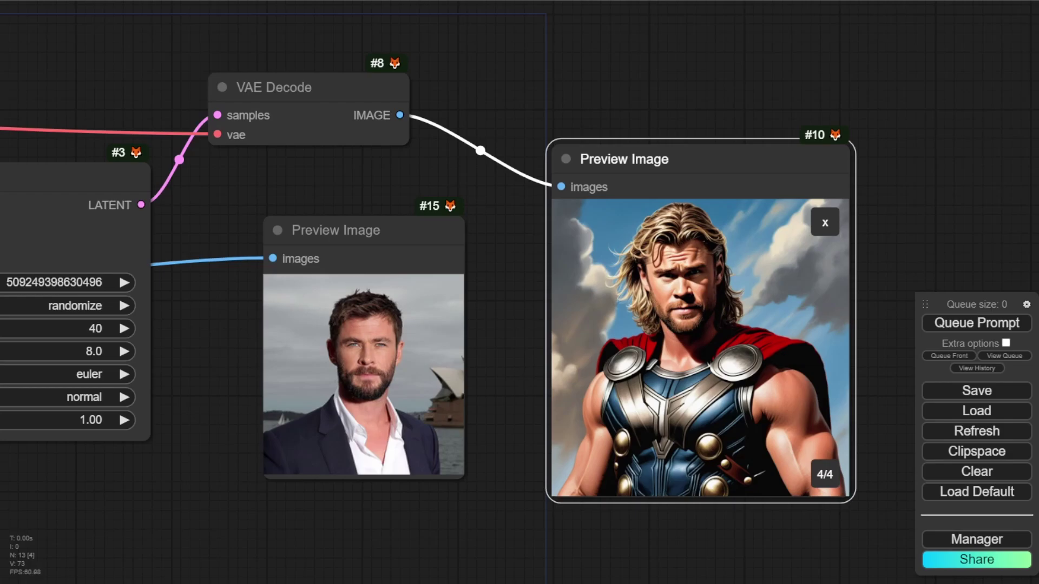
click(834, 231)
scroll(512, 70, down, 3)
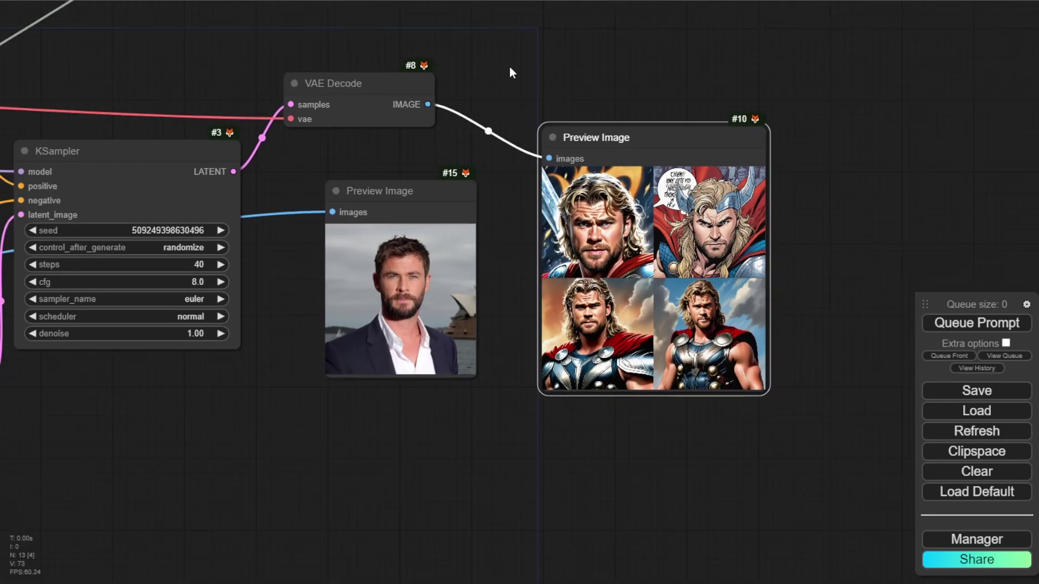
drag(513, 72, 728, 168)
- Switch style_name to Line art and queue a new generation
drag(464, 139, 616, 281)
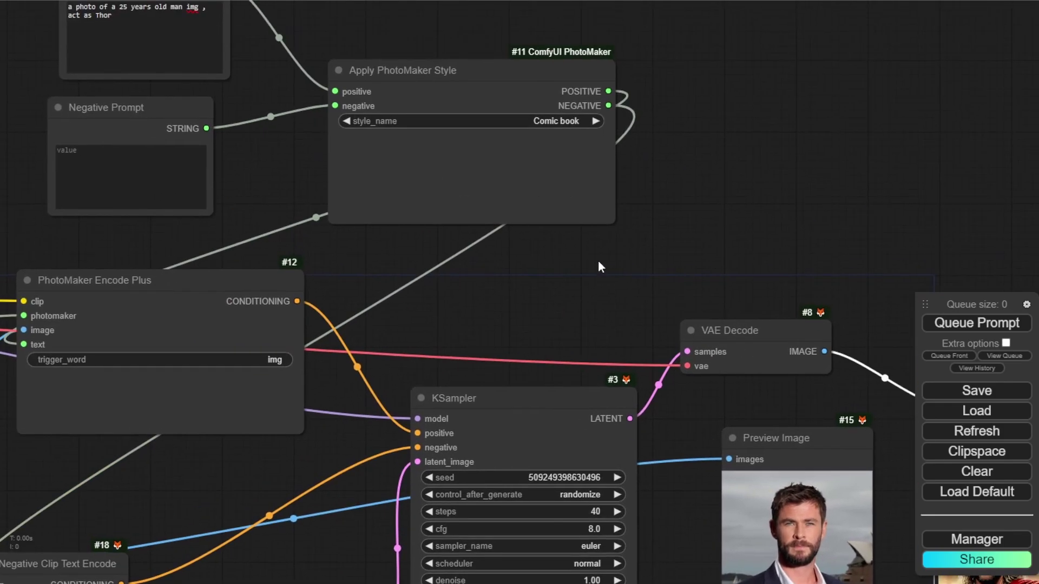
click(593, 120)
click(591, 121)
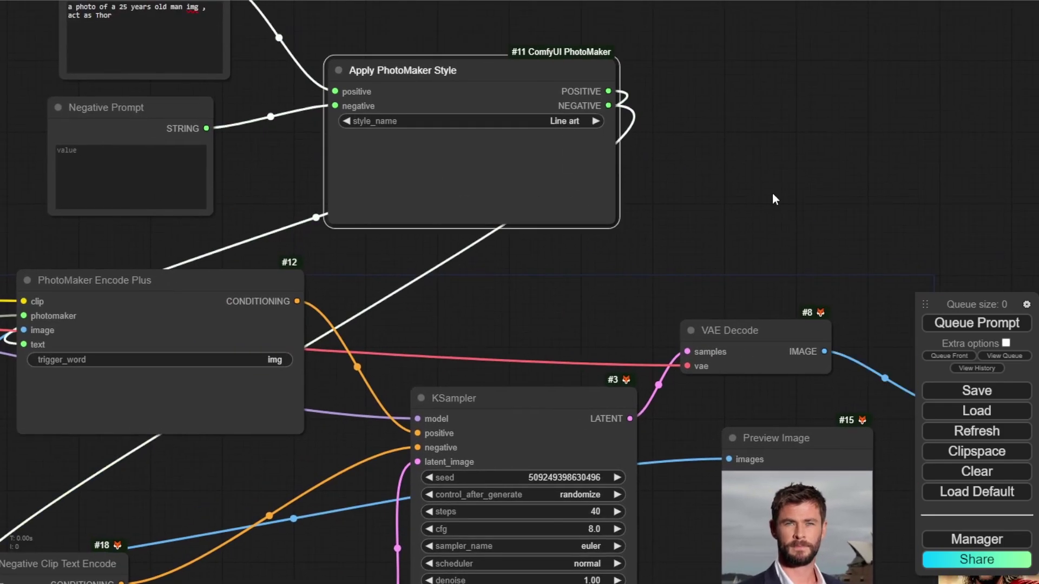
click(964, 324)
- Enlarge the first line-art portrait in Preview Image #10 and center the previews
drag(919, 239, 512, 129)
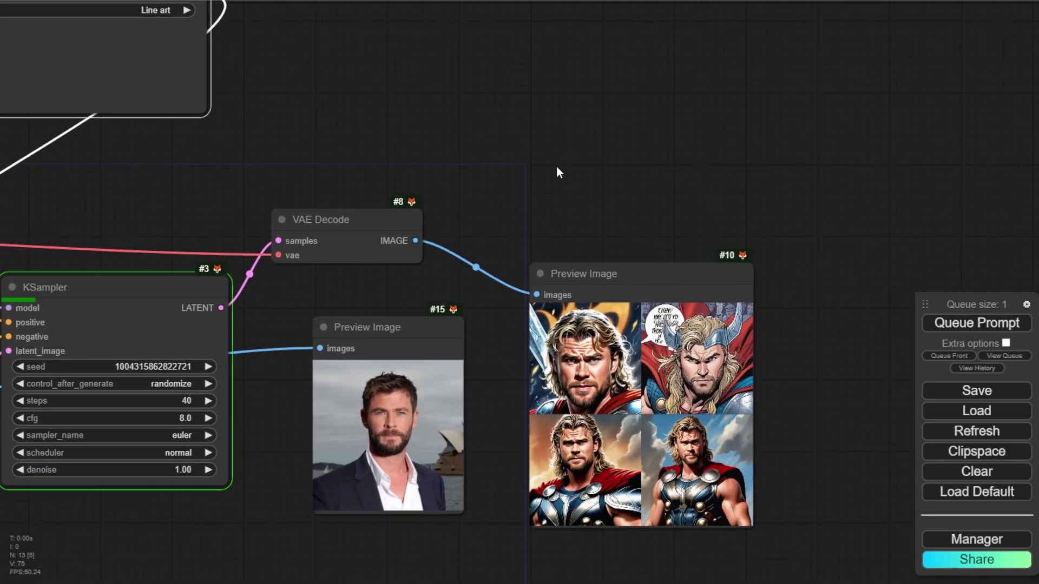
drag(557, 170, 581, 228)
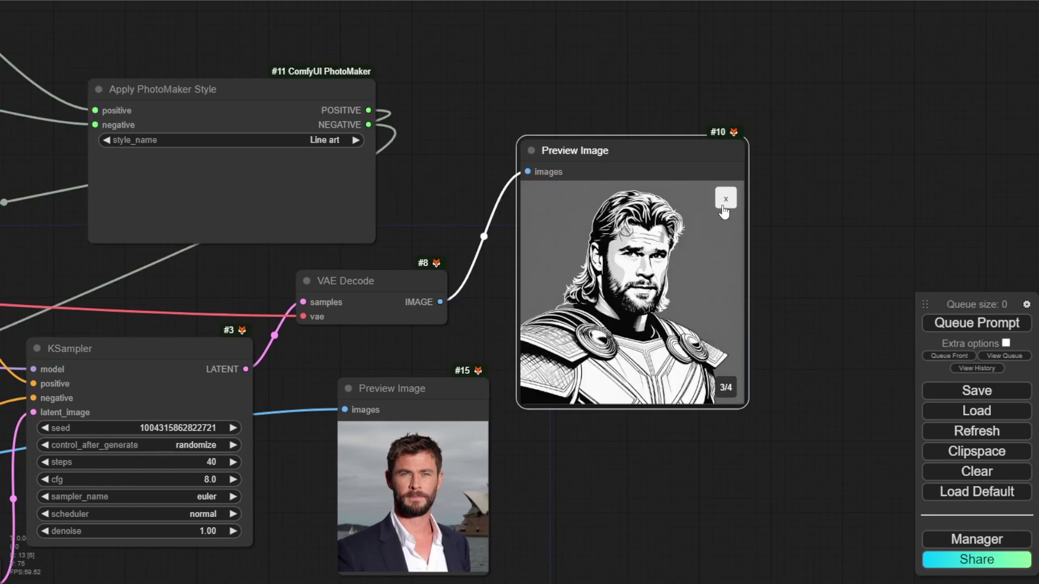
click(723, 204)
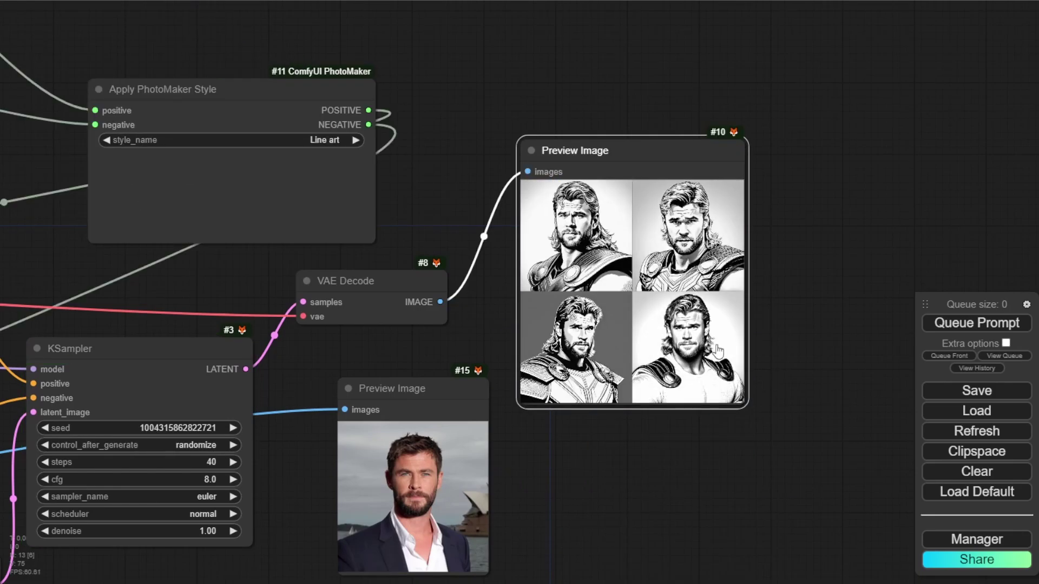
click(584, 260)
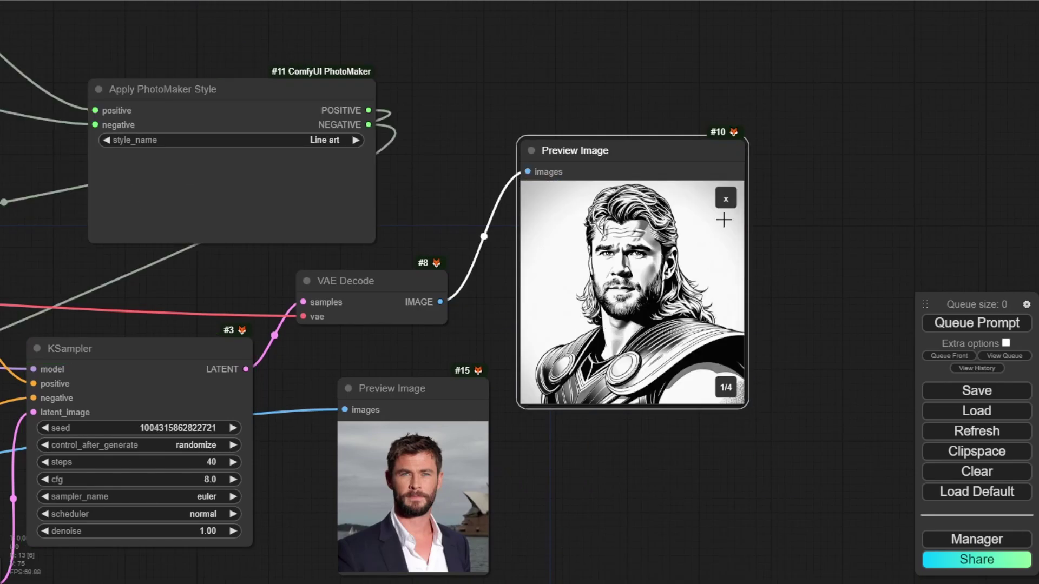
drag(693, 158, 682, 321)
drag(628, 269, 622, 104)
- Inspect the third line-art portrait enlarged, then return to the grid
scroll(547, 224, up, 4)
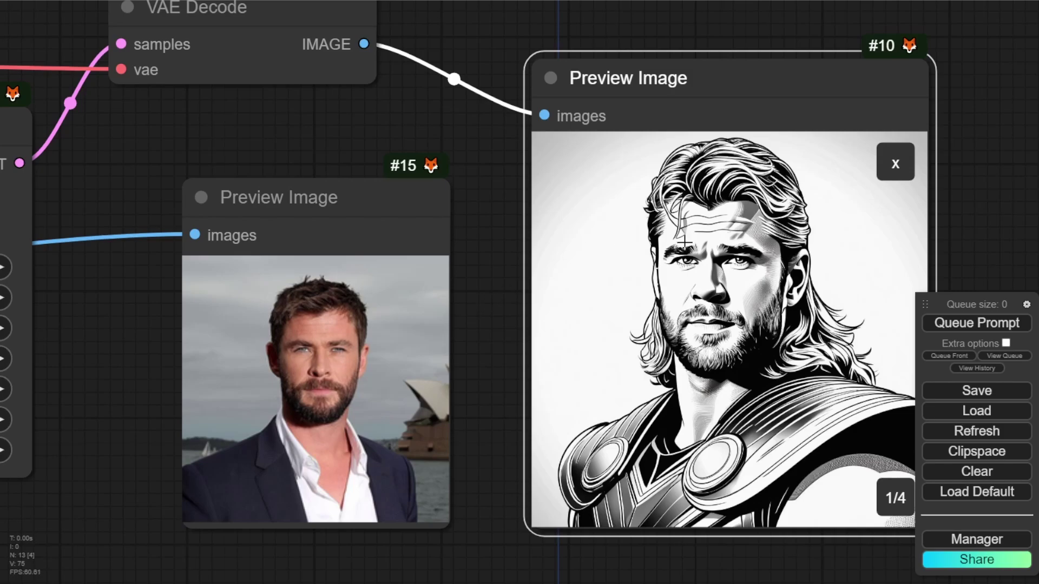
click(894, 162)
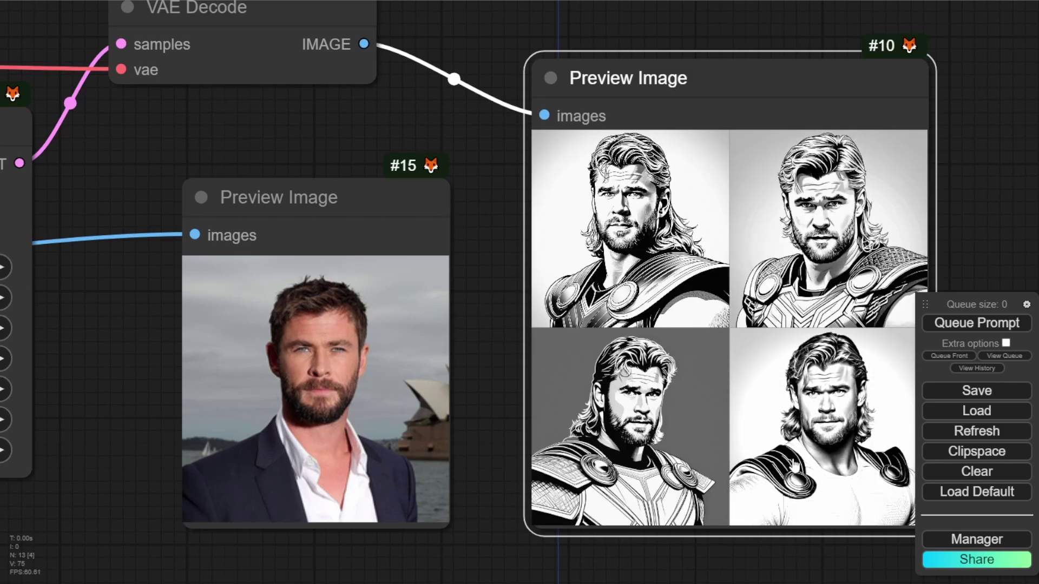
click(665, 435)
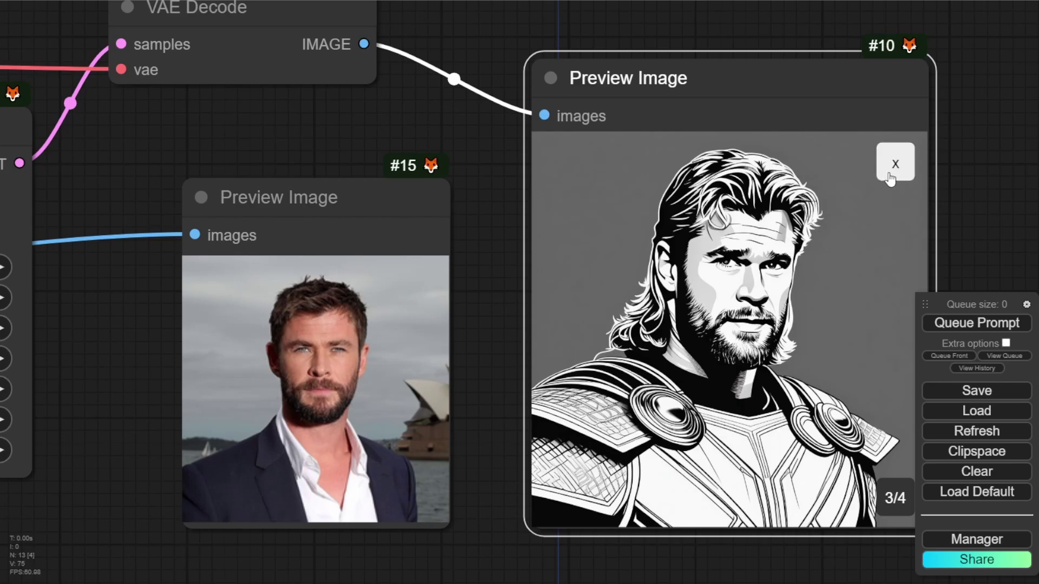
click(890, 180)
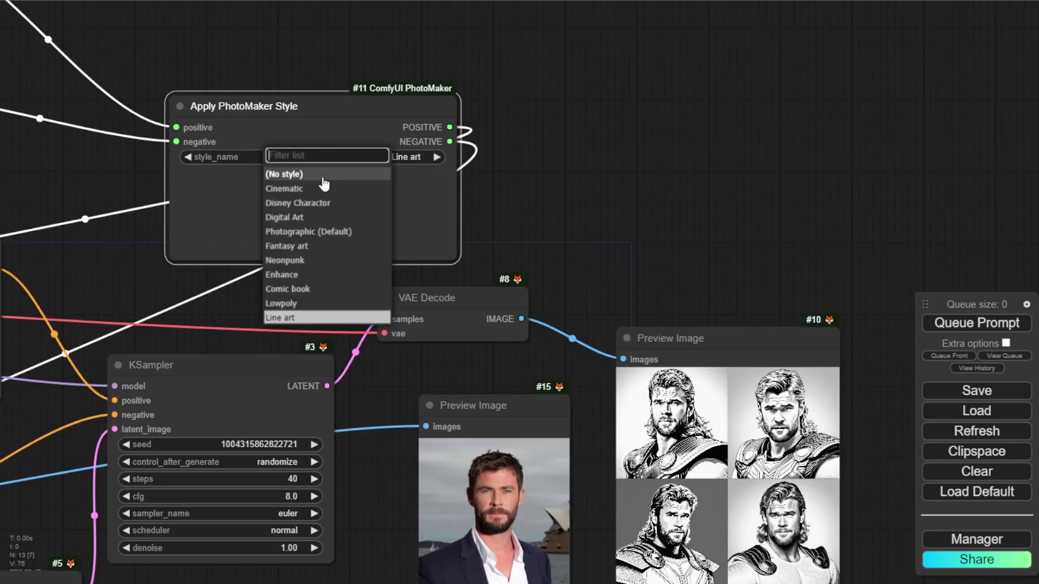
click(335, 172)
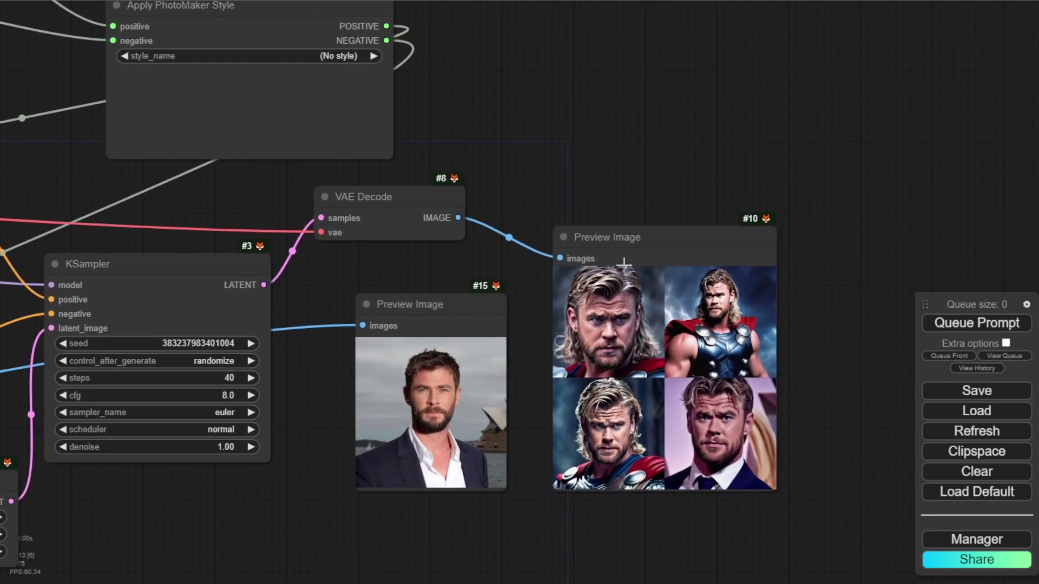
scroll(624, 263, up, 3)
drag(860, 275, 845, 200)
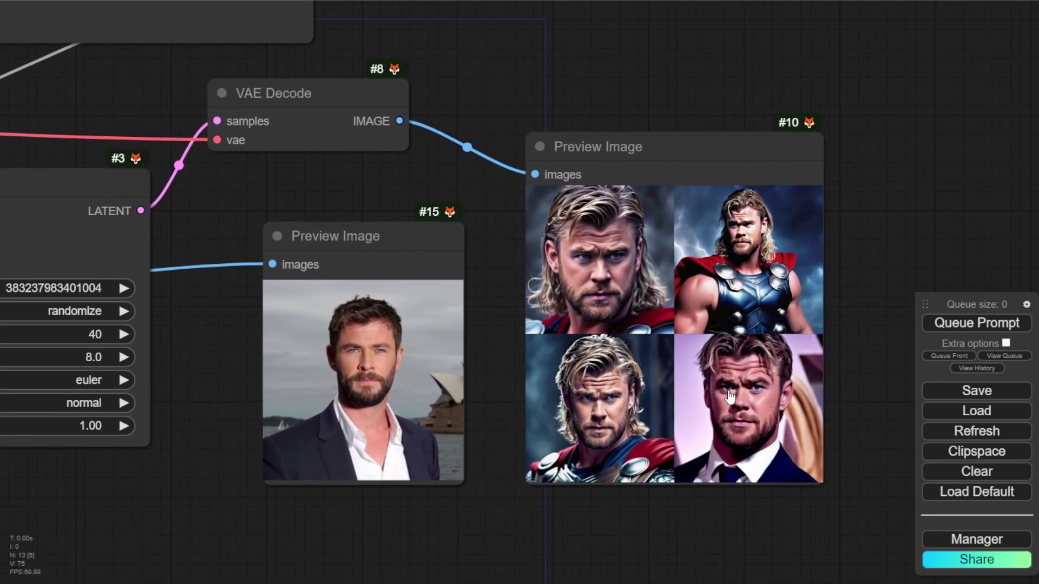
click(632, 381)
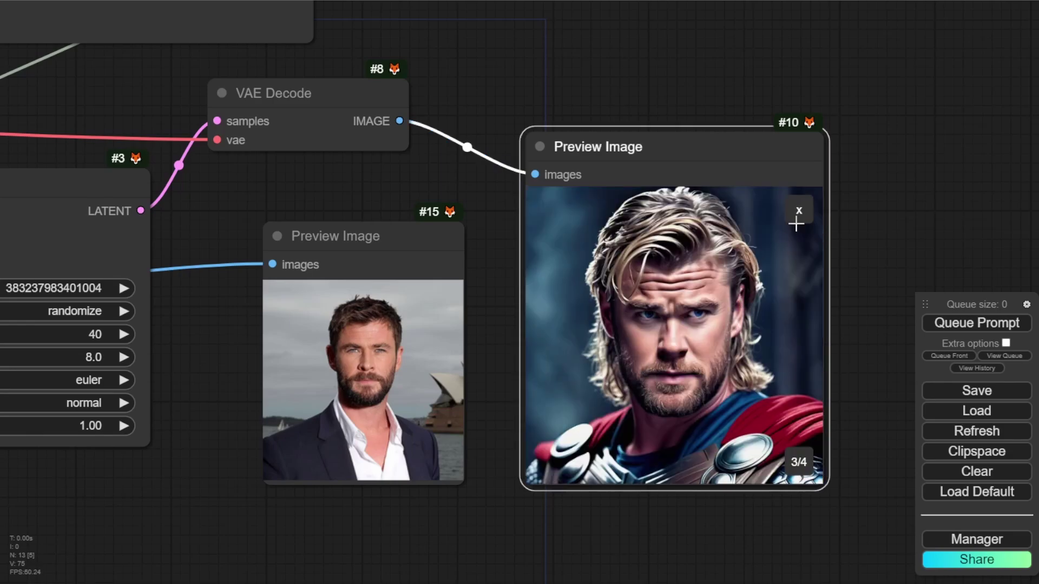
click(797, 217)
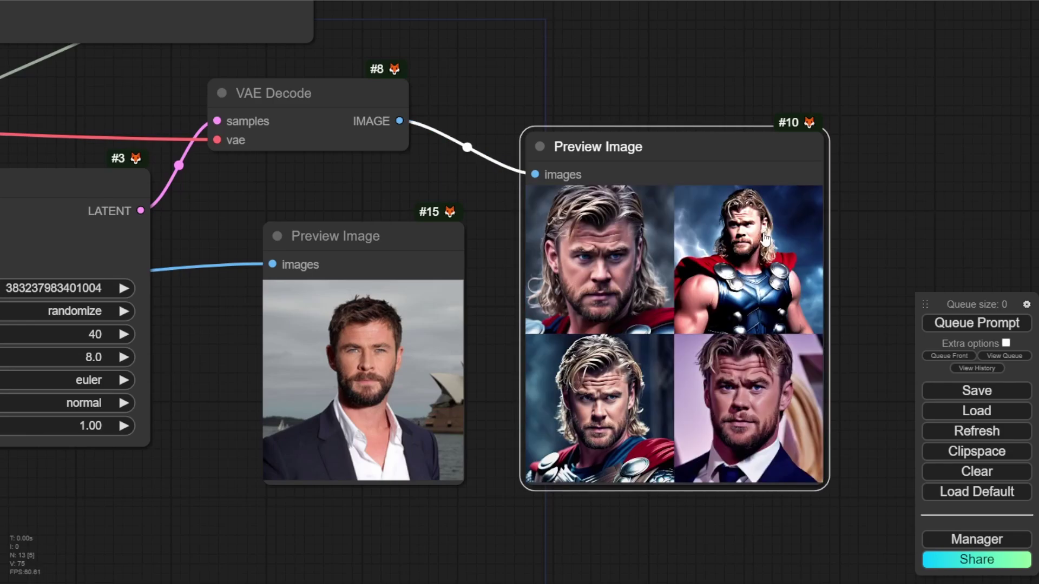
click(764, 238)
click(797, 215)
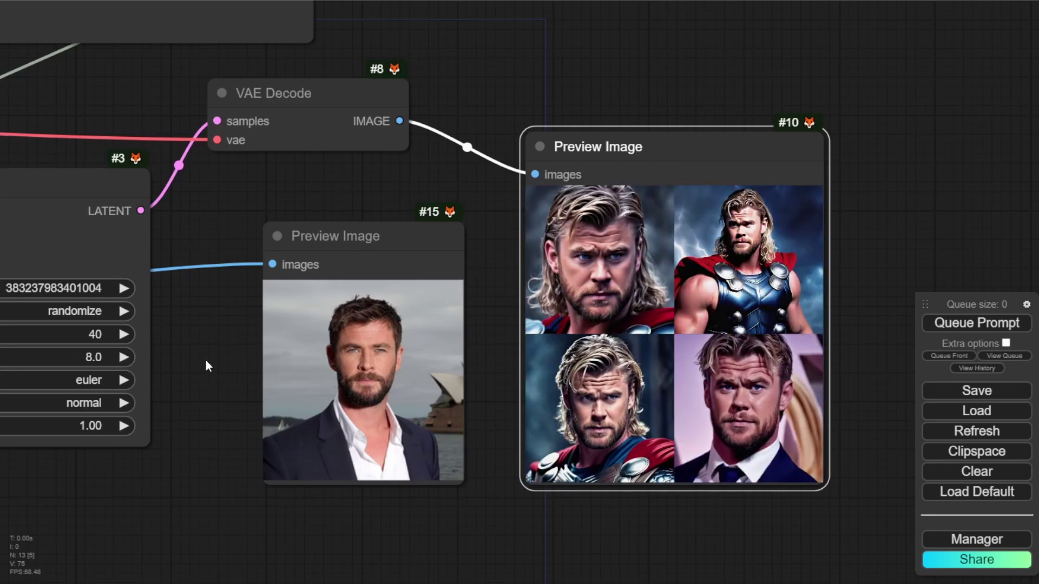
drag(206, 359, 657, 342)
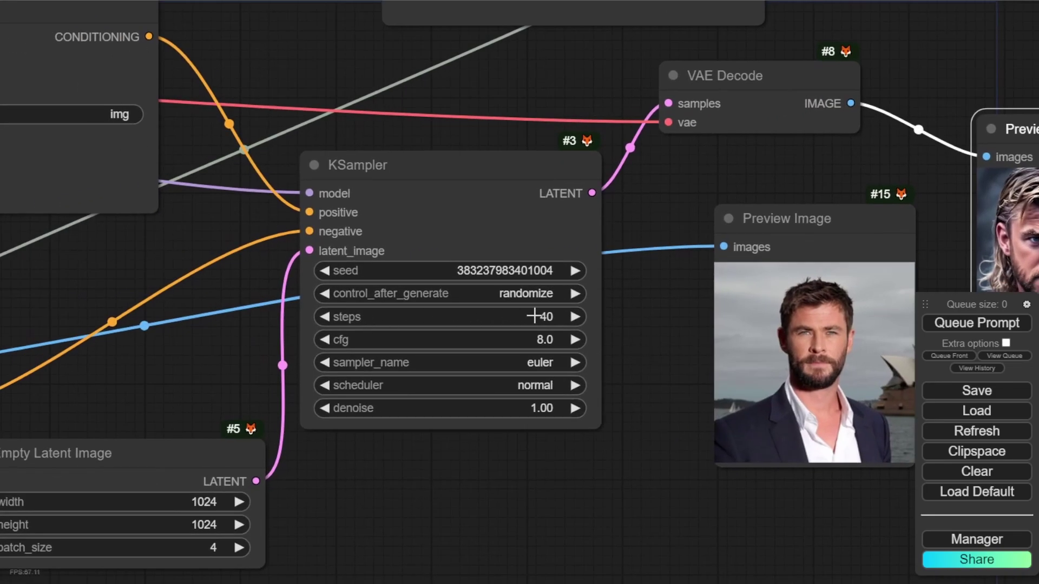
- Add a LoadImage node for each of Batch Images' image1 and image2 inputs
scroll(116, 311, down, 3)
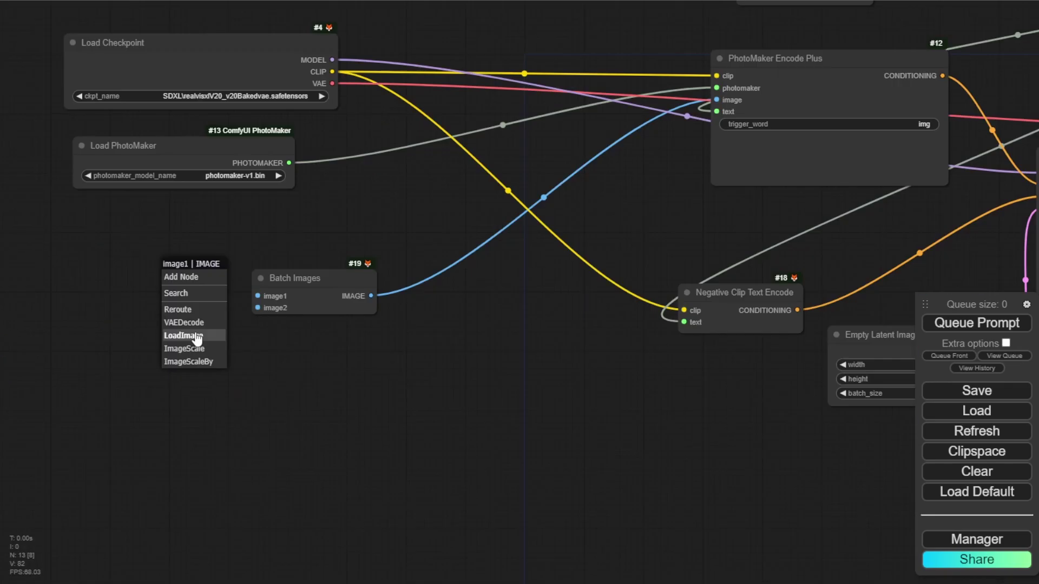
click(197, 336)
drag(260, 269, 54, 217)
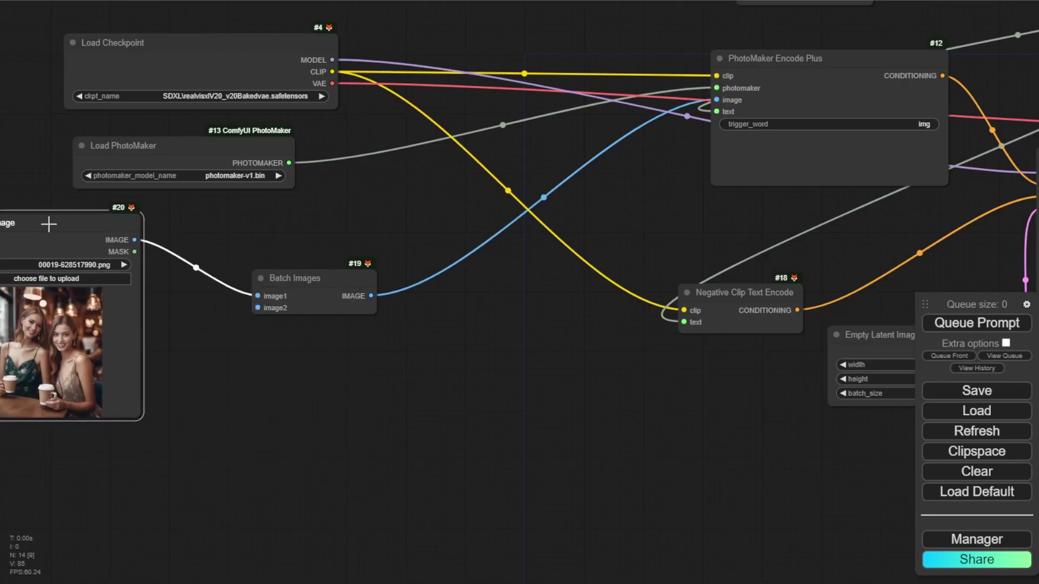
drag(261, 308, 219, 397)
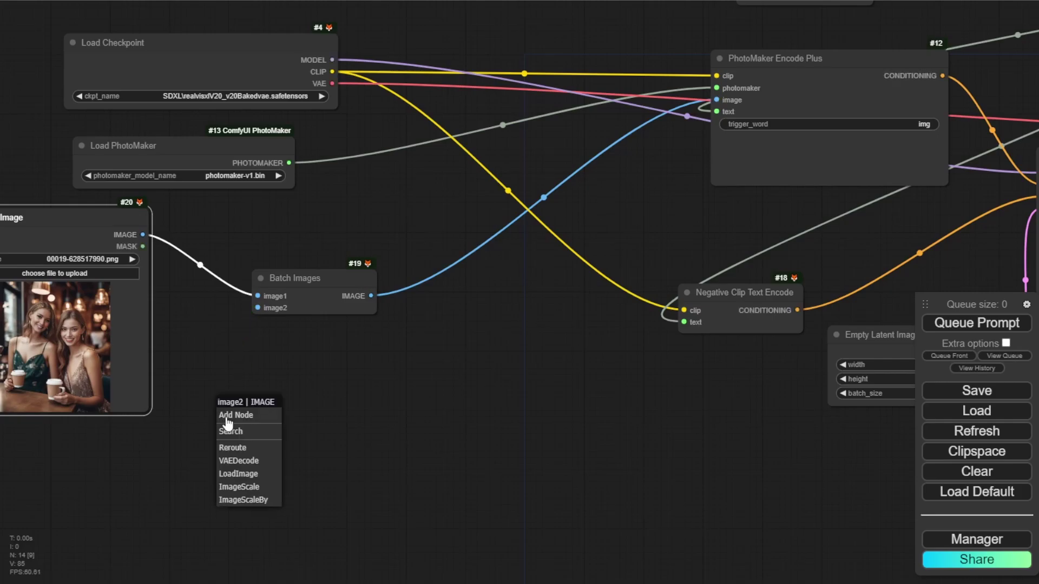
click(241, 474)
drag(299, 469, 45, 503)
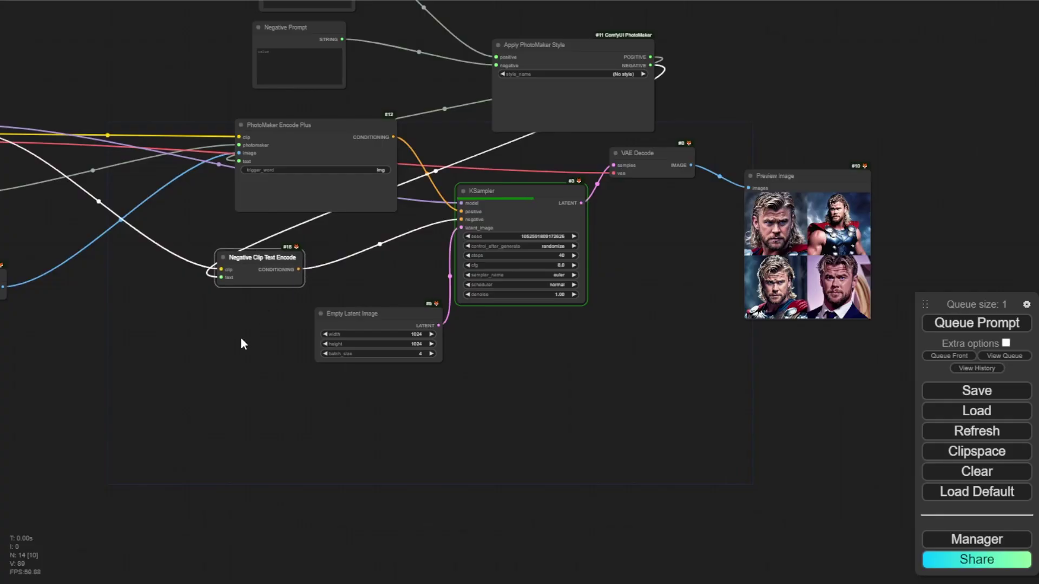
- Rearrange the Batch Images and loader nodes, then view the four new woman portraits
drag(241, 344, 439, 341)
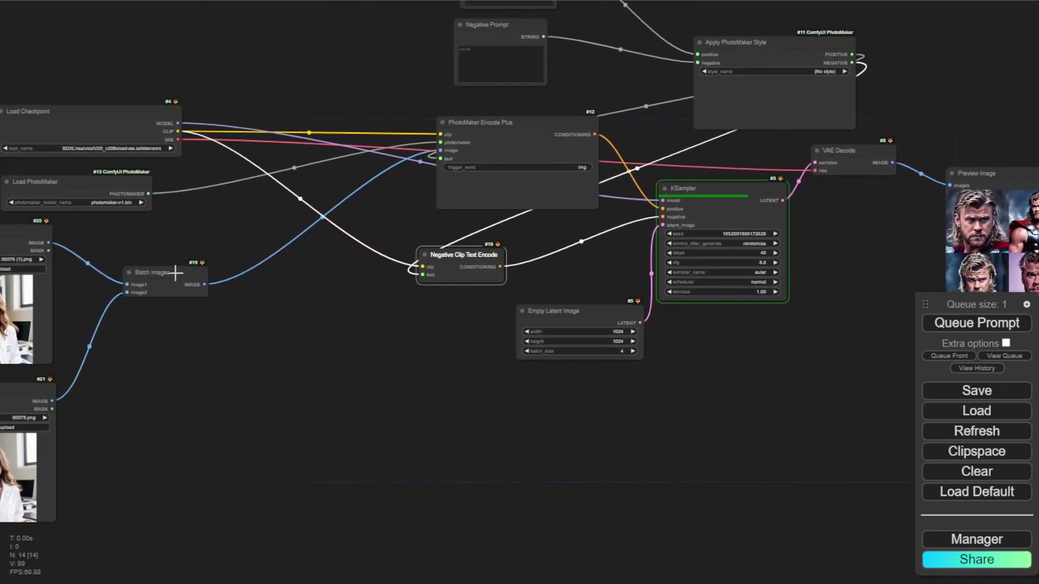
drag(174, 273, 314, 257)
scroll(314, 294, up, 4)
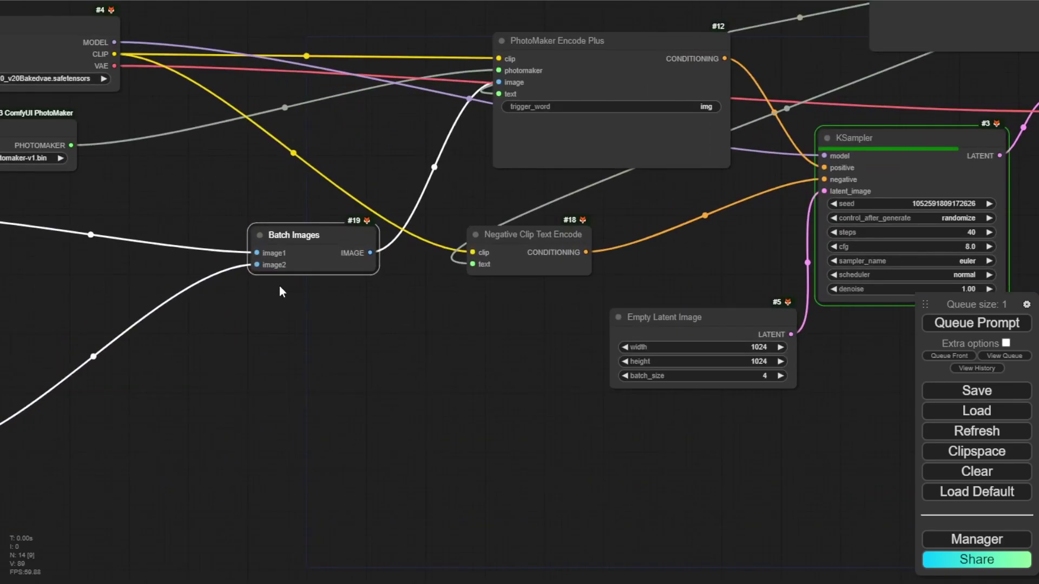
right_click(299, 233)
click(217, 375)
drag(217, 375, 220, 327)
scroll(220, 327, down, 2)
drag(293, 345, 417, 392)
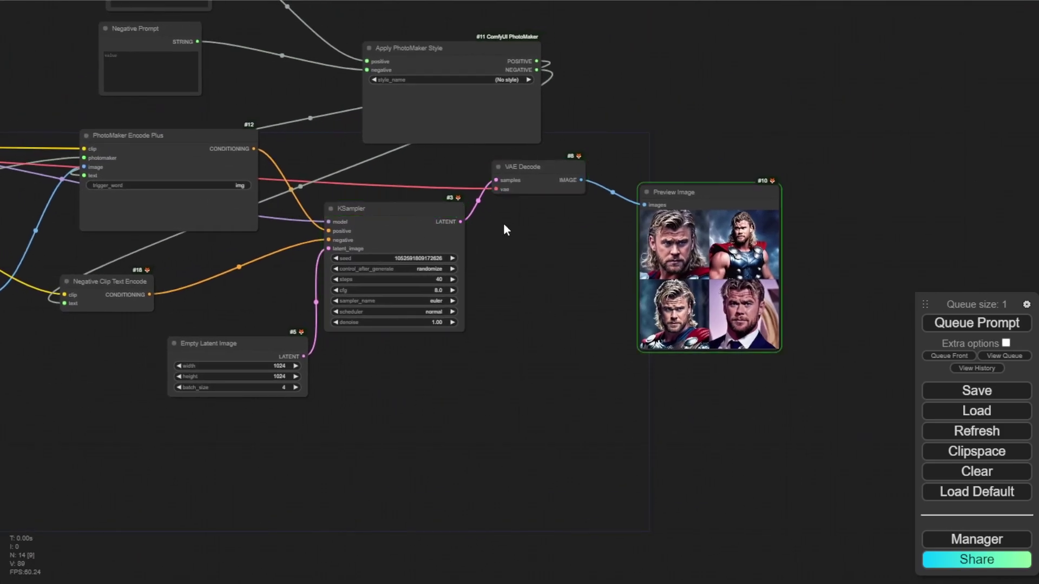
scroll(756, 243, up, 9)
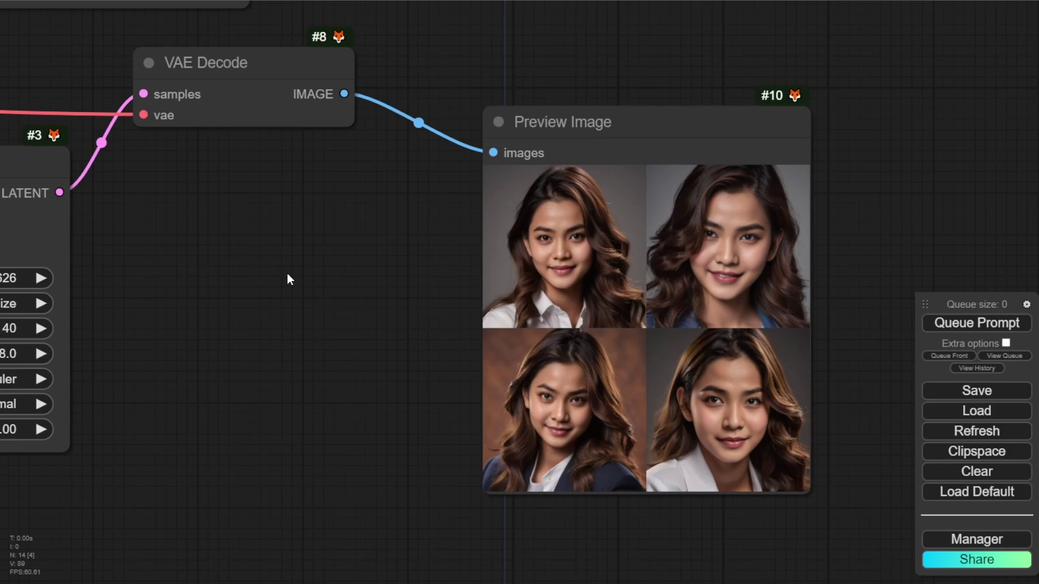
- Set KSampler to dpmpp_2m_sde with the karras scheduler and queue a new batch
drag(327, 225, 590, 327)
scroll(589, 327, down, 2)
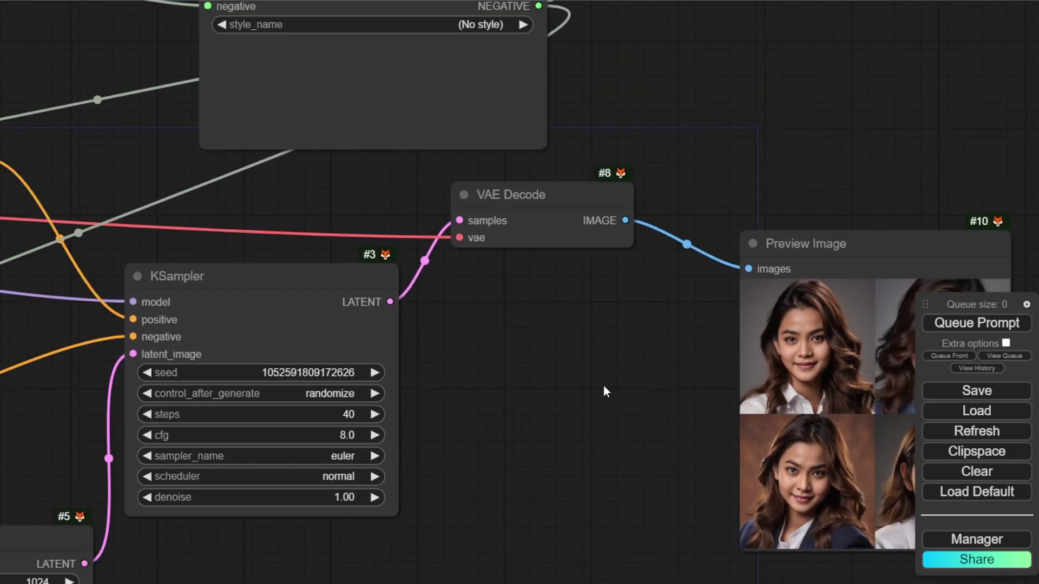
click(377, 373)
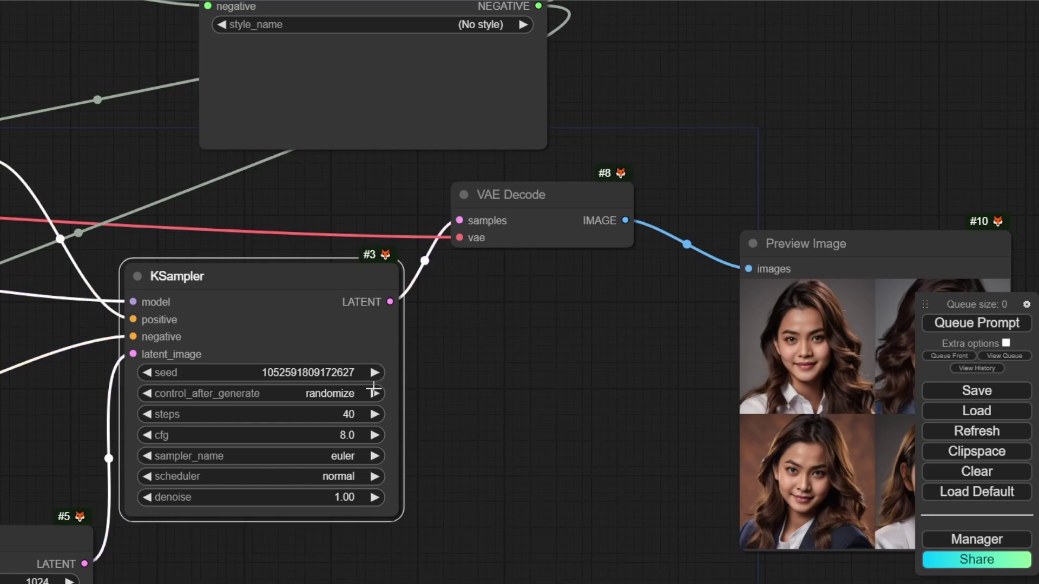
click(360, 457)
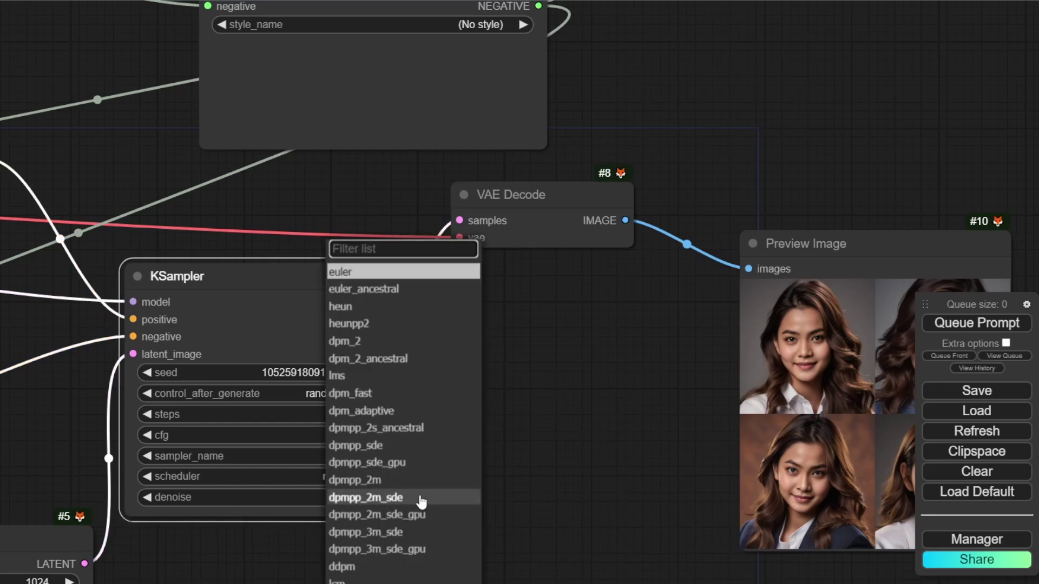
click(386, 495)
click(340, 476)
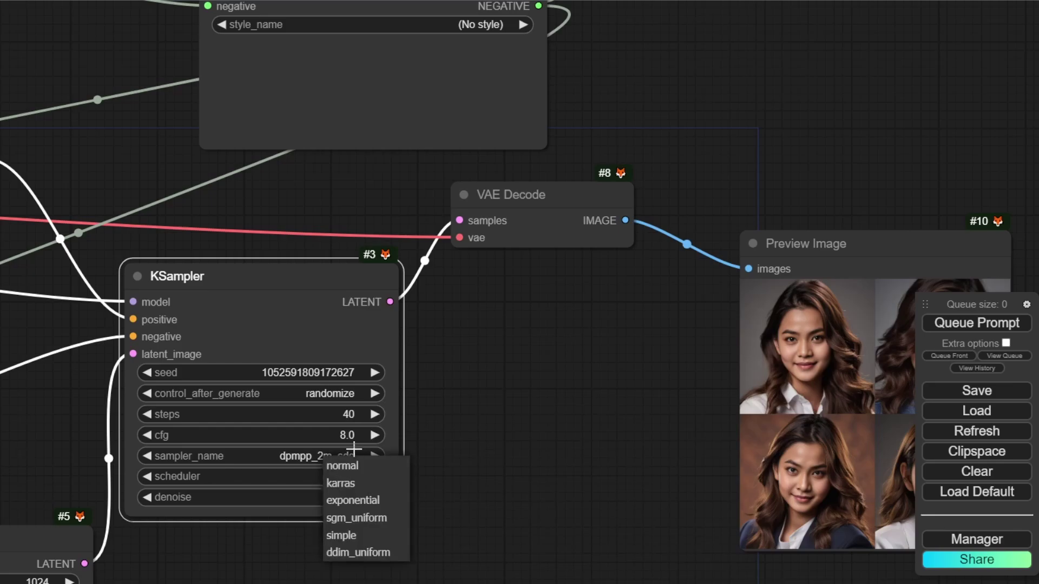
click(349, 485)
click(944, 322)
scroll(481, 391, down, 3)
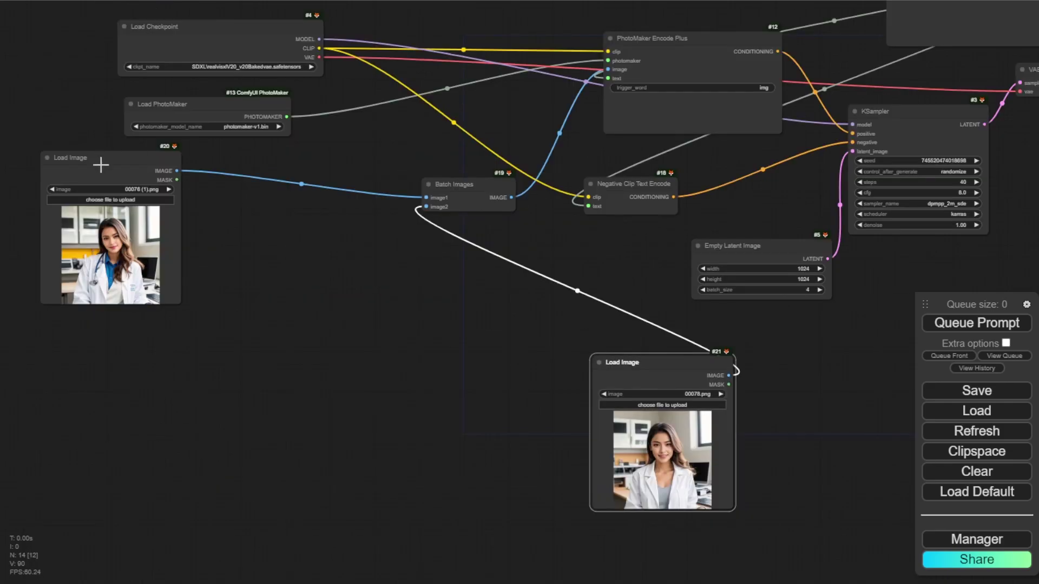
- Place Preview Image beside the Load Image nodes and enlarge it
drag(99, 157, 492, 374)
drag(826, 378, 348, 447)
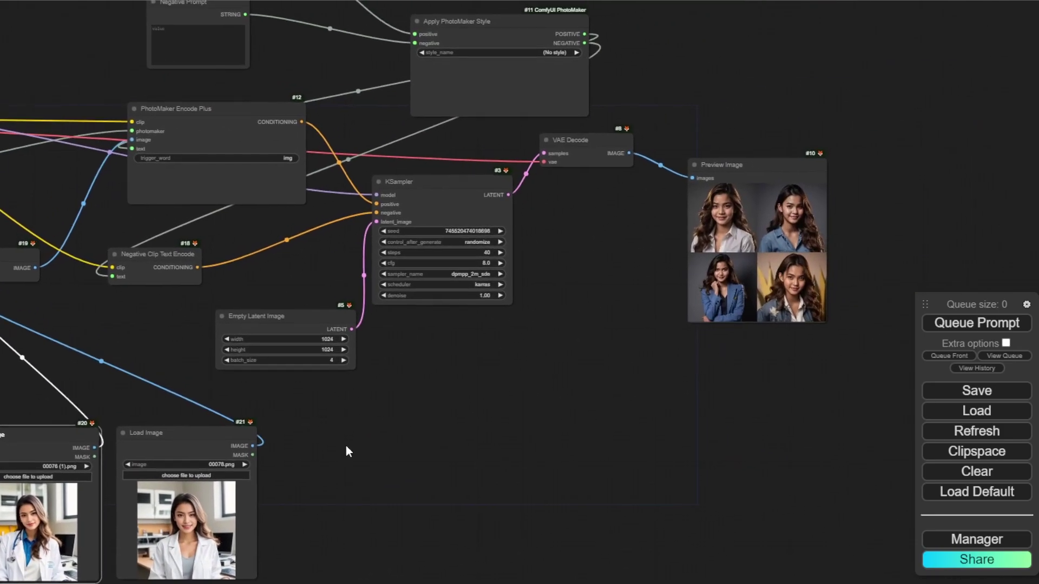
drag(737, 187, 352, 452)
drag(501, 362, 568, 119)
click(495, 336)
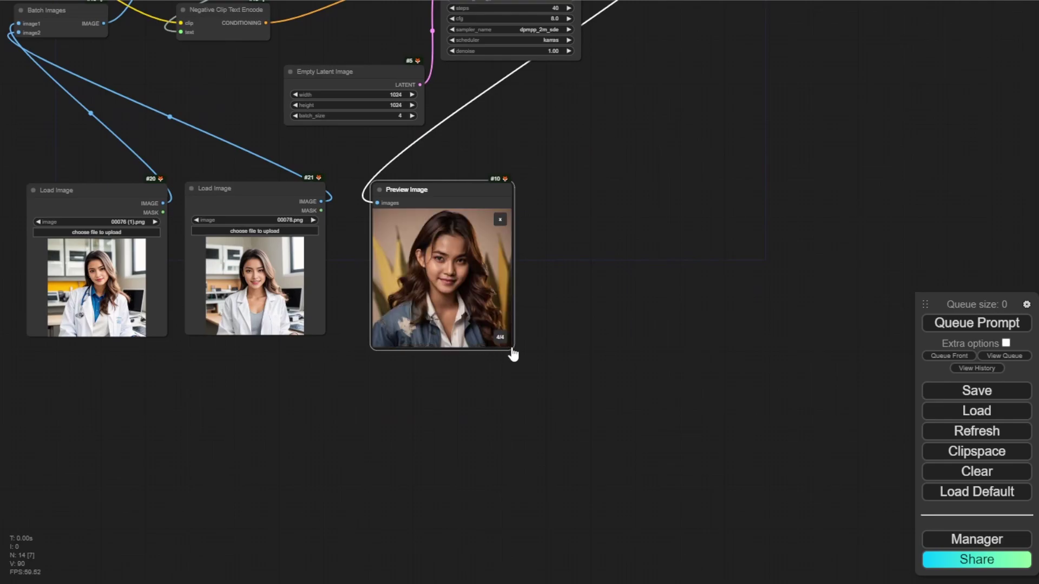
drag(511, 349, 773, 535)
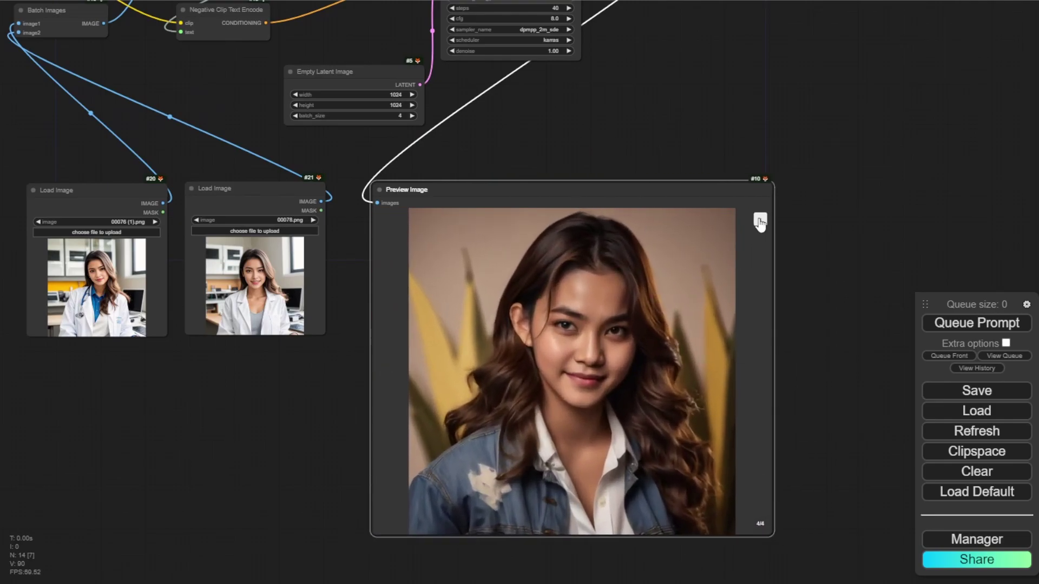
click(760, 221)
- Enlarge both reference photo previews for side-by-side comparison
drag(323, 334, 362, 442)
drag(112, 377, 261, 371)
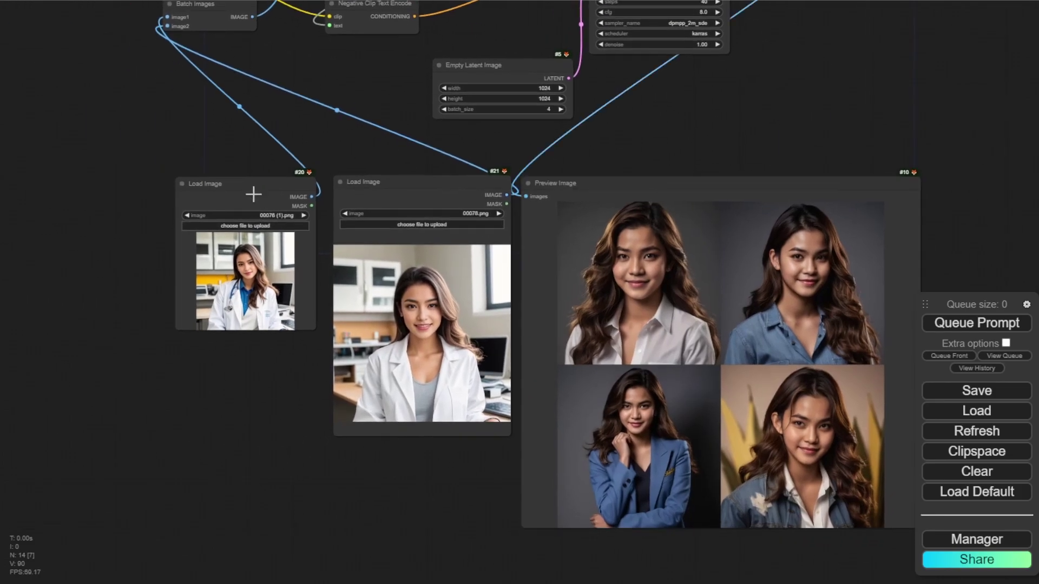
drag(250, 190, 162, 189)
drag(232, 335, 307, 432)
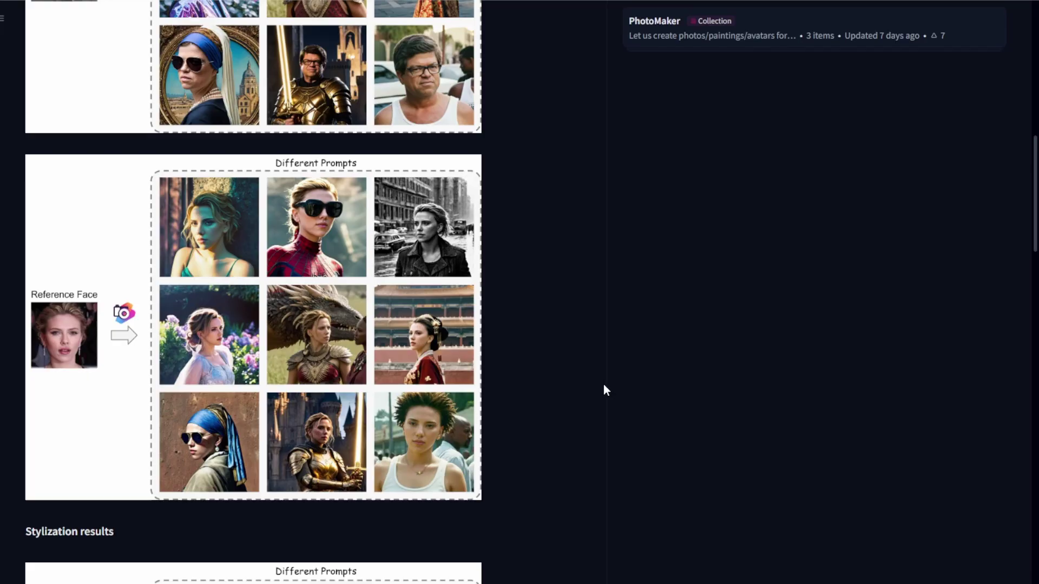
- Scroll the PhotoMaker project page down to the Stylization results examples
scroll(598, 381, down, 5)
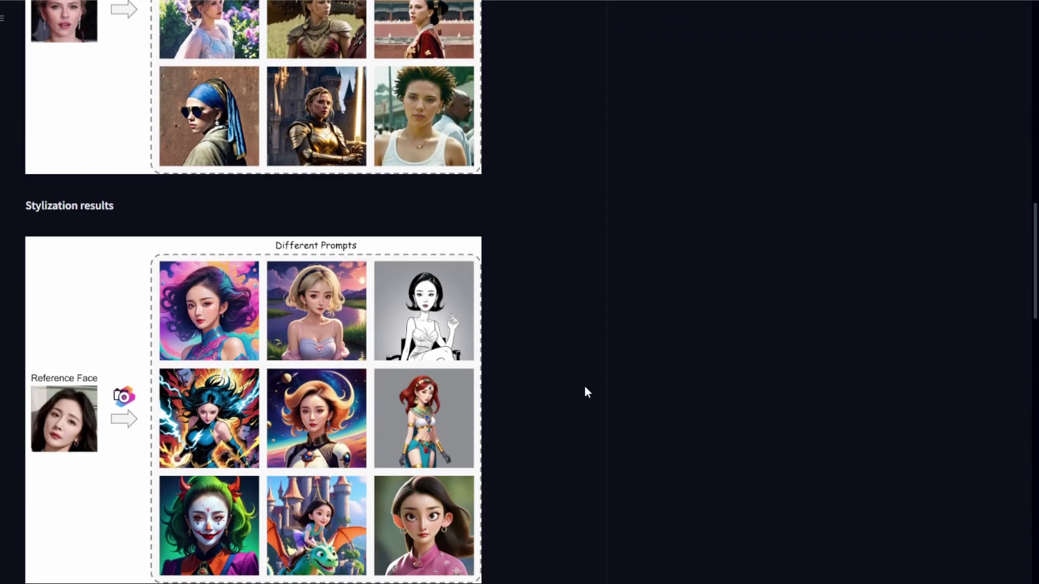
scroll(585, 386, down, 3)
scroll(583, 386, down, 5)
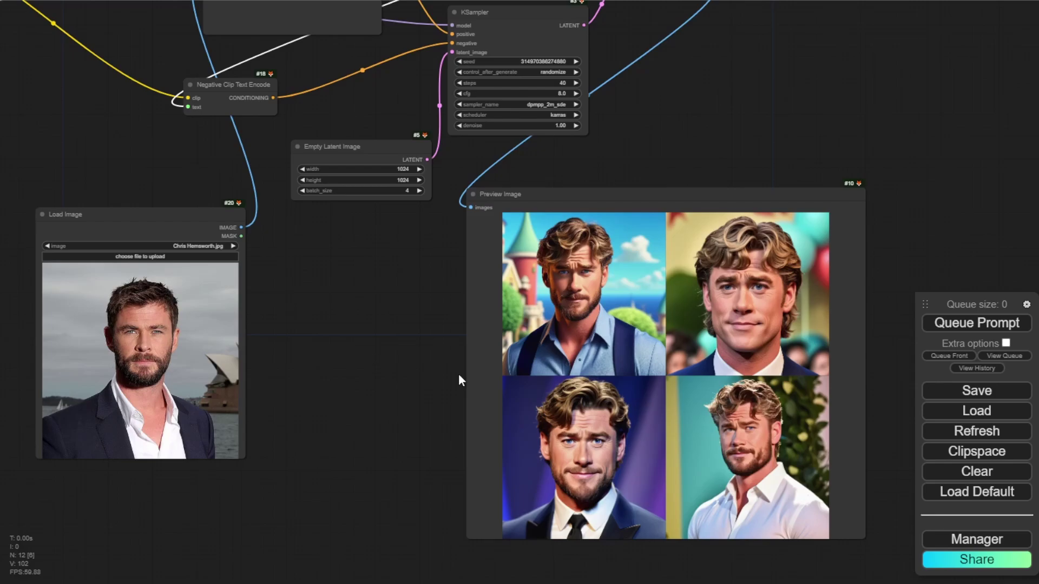
click(796, 462)
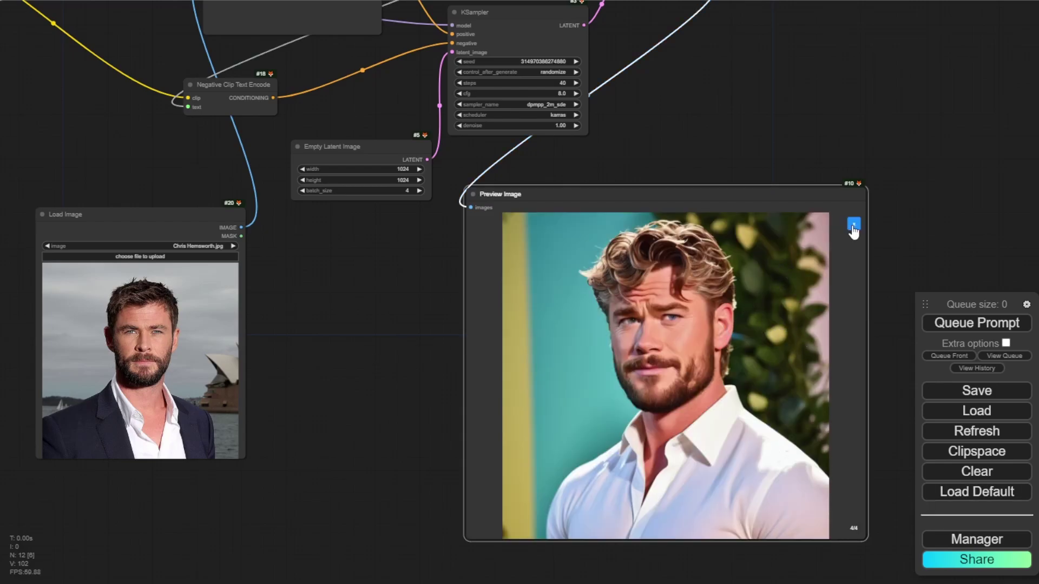
click(853, 230)
click(632, 420)
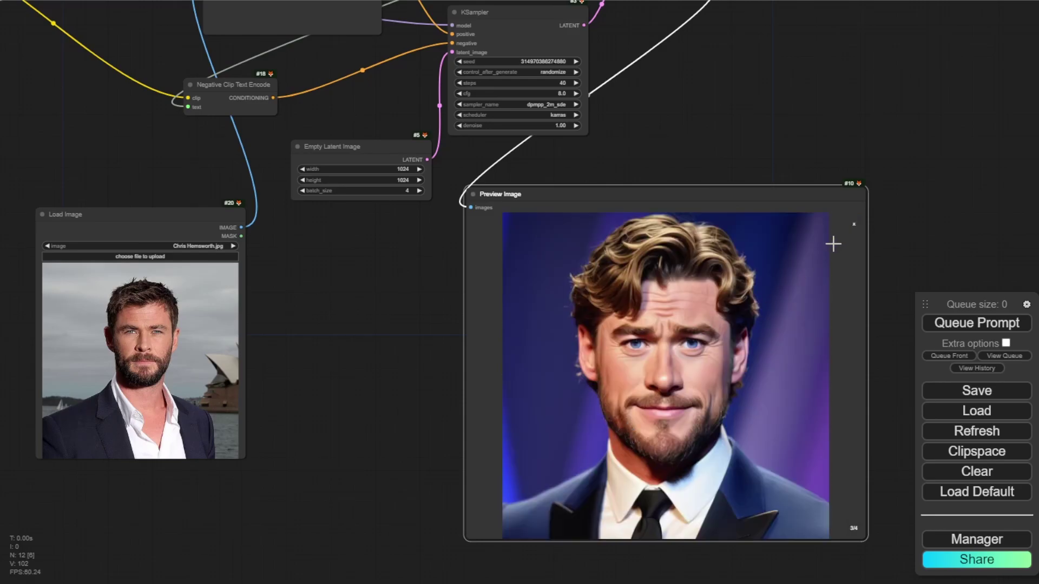
click(854, 224)
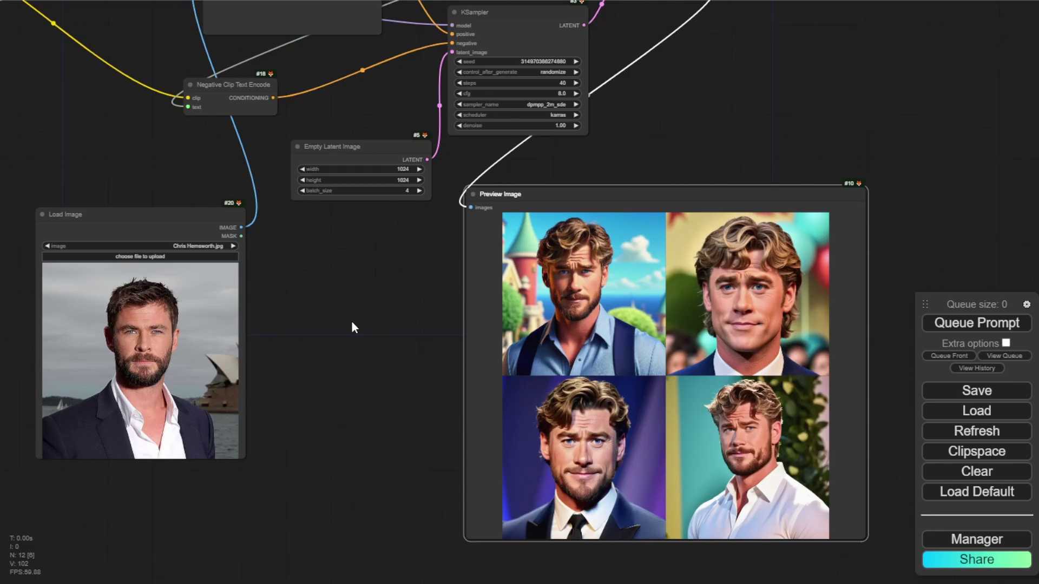
- Insert 'man img wear' into the positive prompt and zoom onto the four soldier portraits
drag(763, 131, 797, 421)
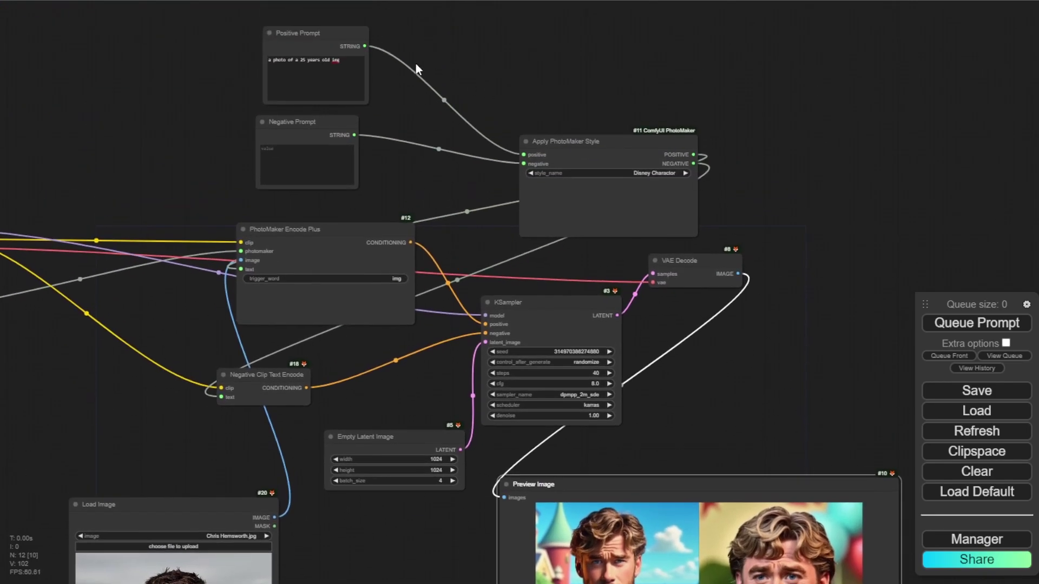
scroll(403, 93, up, 5)
click(321, 44)
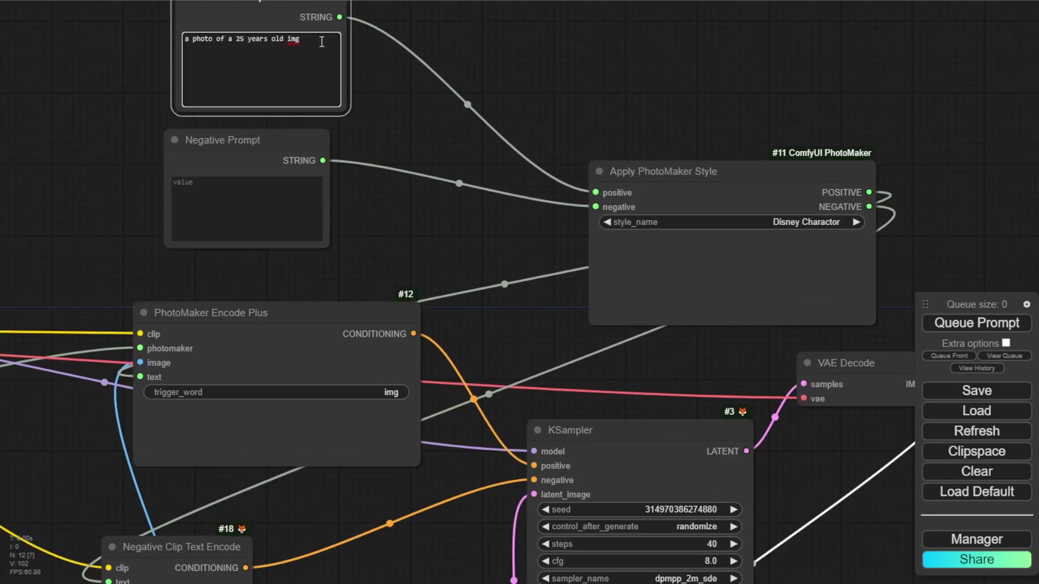
click(321, 42)
key(ctrl+Left)
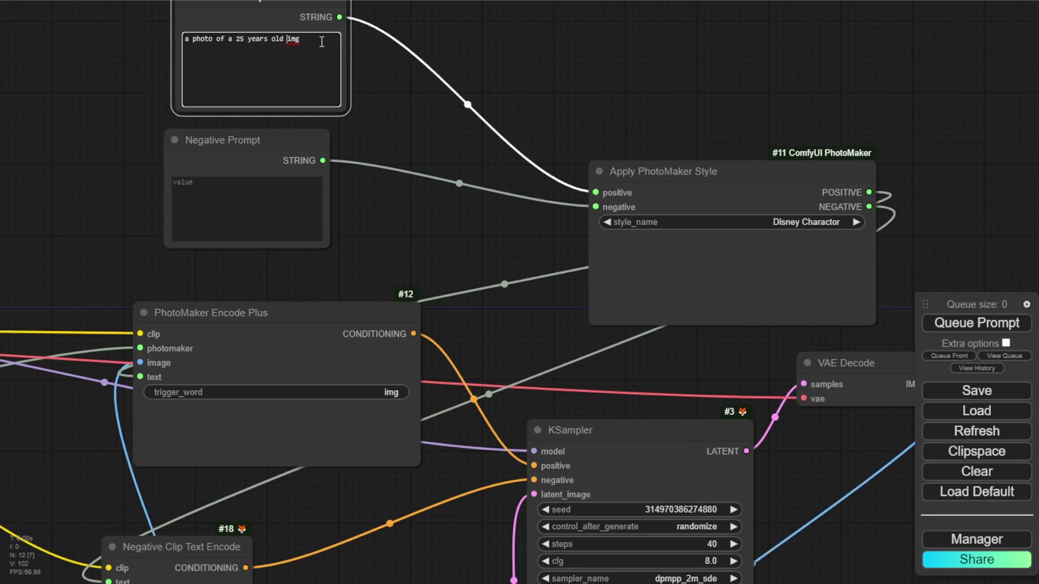
text(man img wear)
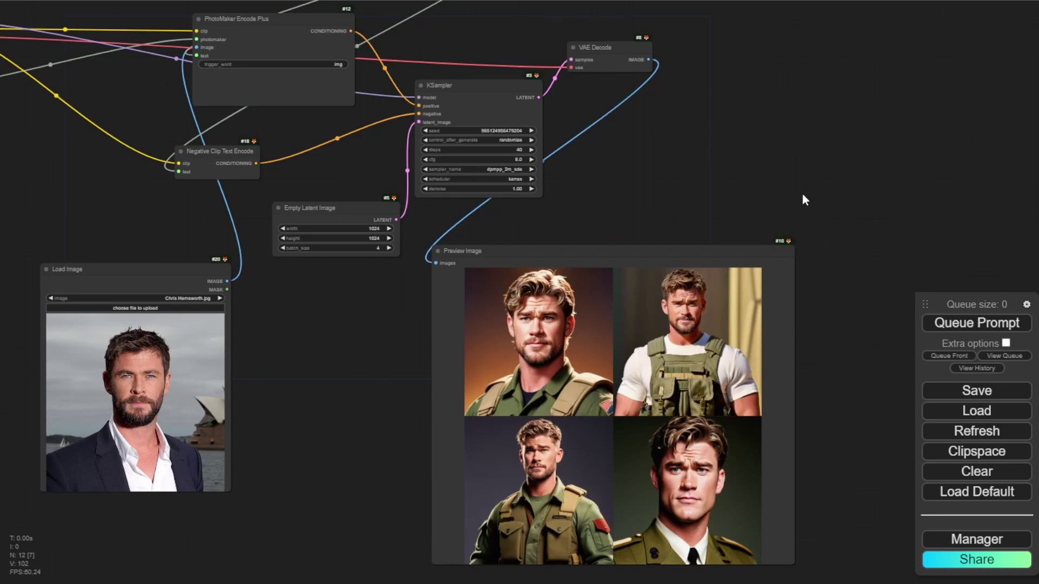
drag(802, 192, 801, 93)
scroll(584, 235, up, 3)
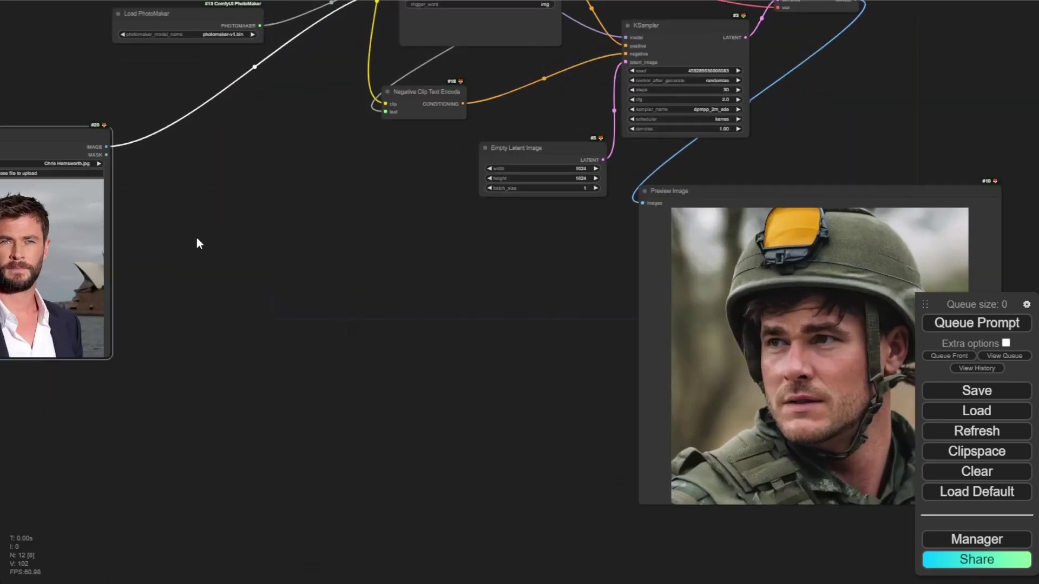
- Search 'react' and add a ReActorFaceSwap node to the canvas
right_click(307, 257)
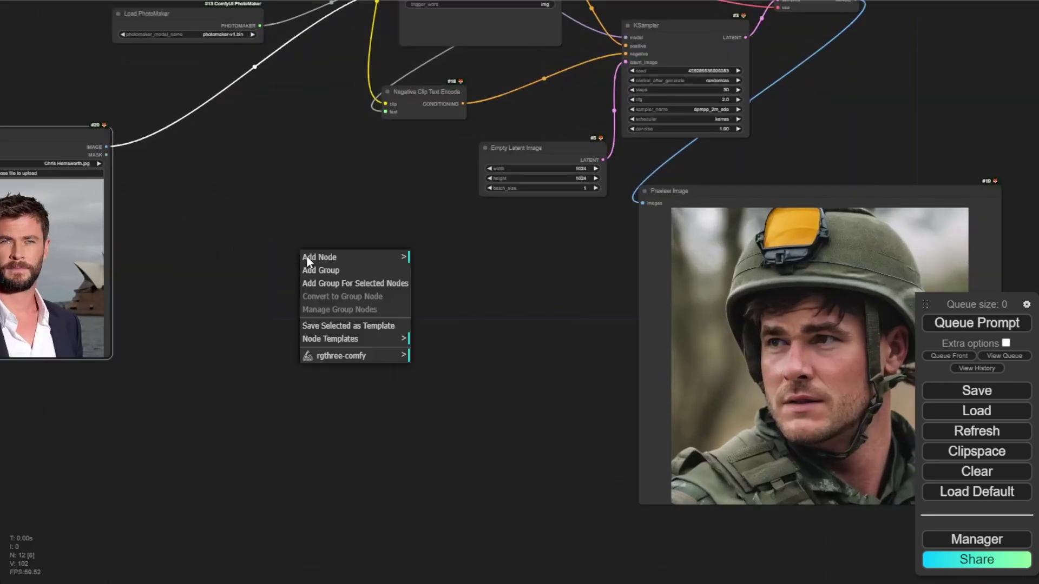
double_click(274, 218)
text(read)
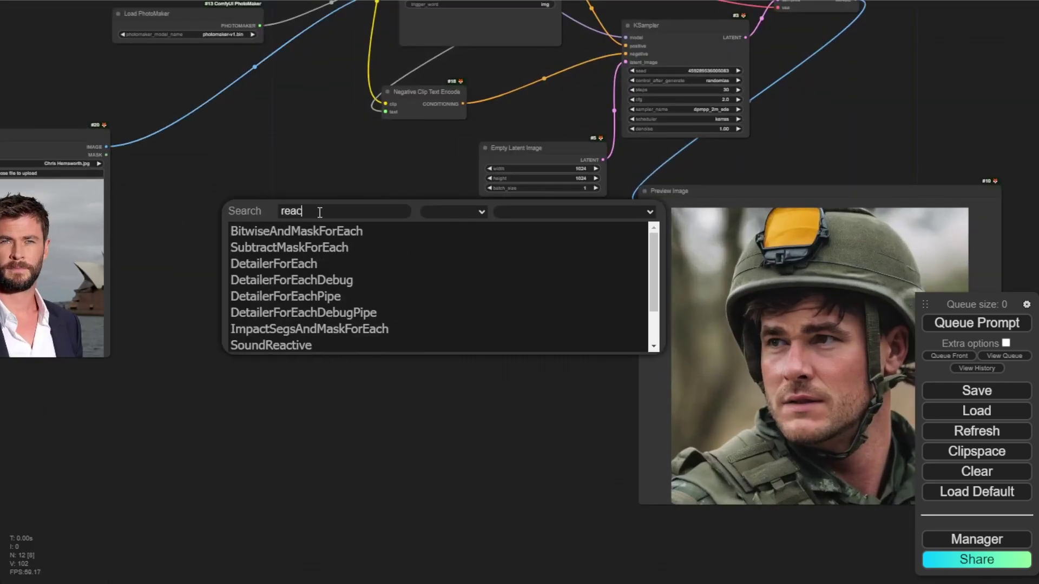
key(BackSpace)
text(ct)
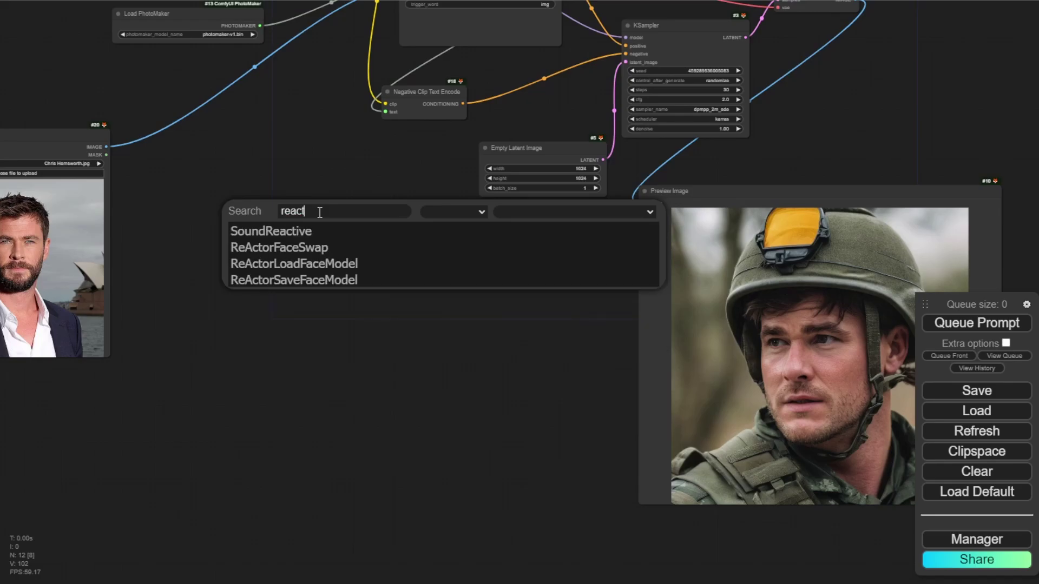
click(311, 248)
- Wire the reference Load Image and the VAE Decode output into ReActorFaceSwap
scroll(335, 200, up, 4)
drag(334, 196, 351, 198)
drag(128, 156, 355, 262)
scroll(352, 179, down, 2)
drag(359, 168, 353, 287)
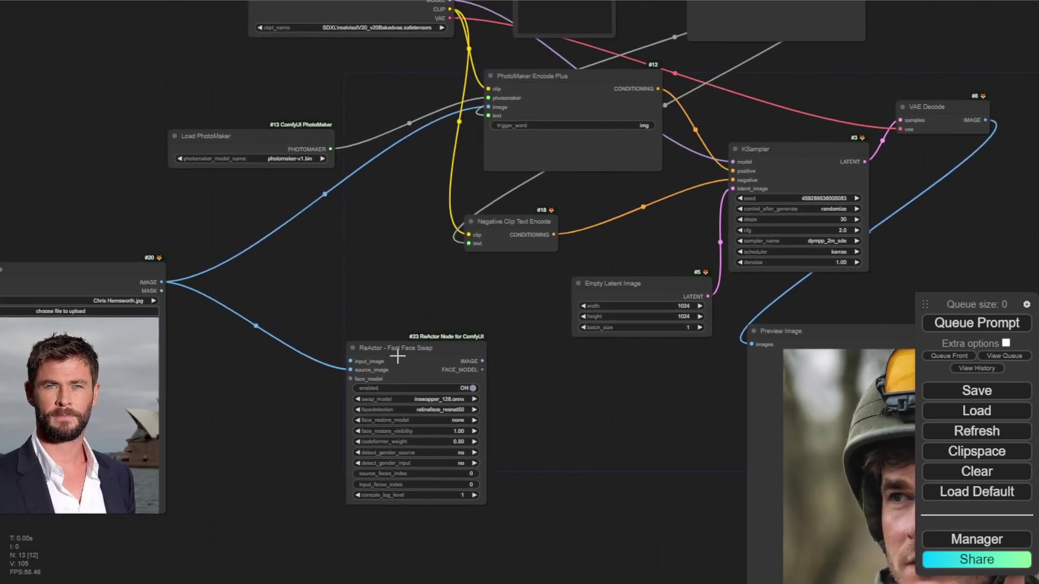
drag(399, 352, 485, 447)
drag(649, 378, 489, 353)
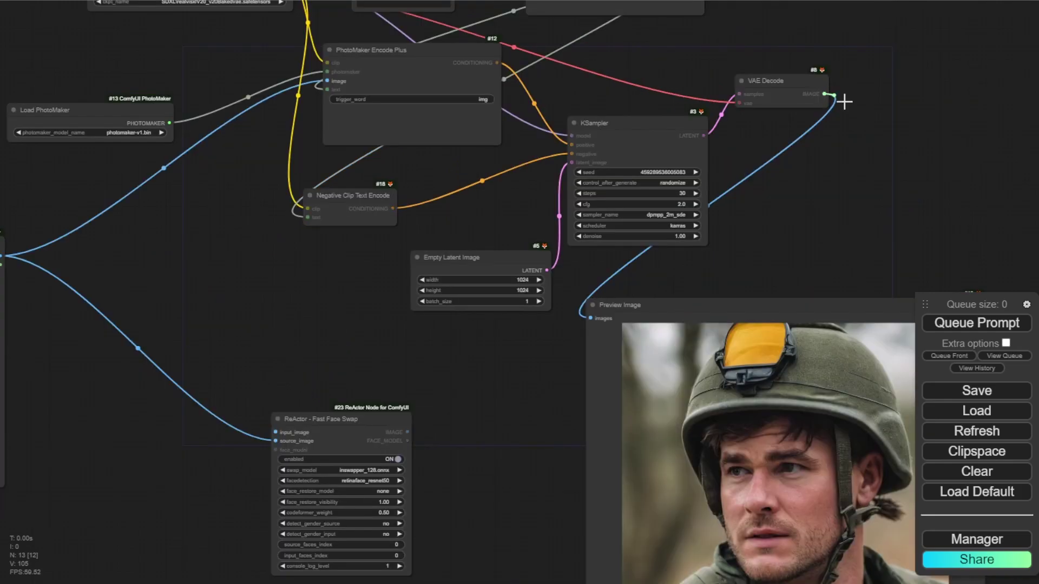
drag(824, 94, 277, 432)
- Add a Preview Image for the swap output and set face_restore_model to codeformer.pth
drag(431, 411, 463, 250)
drag(379, 261, 210, 265)
drag(272, 275, 299, 232)
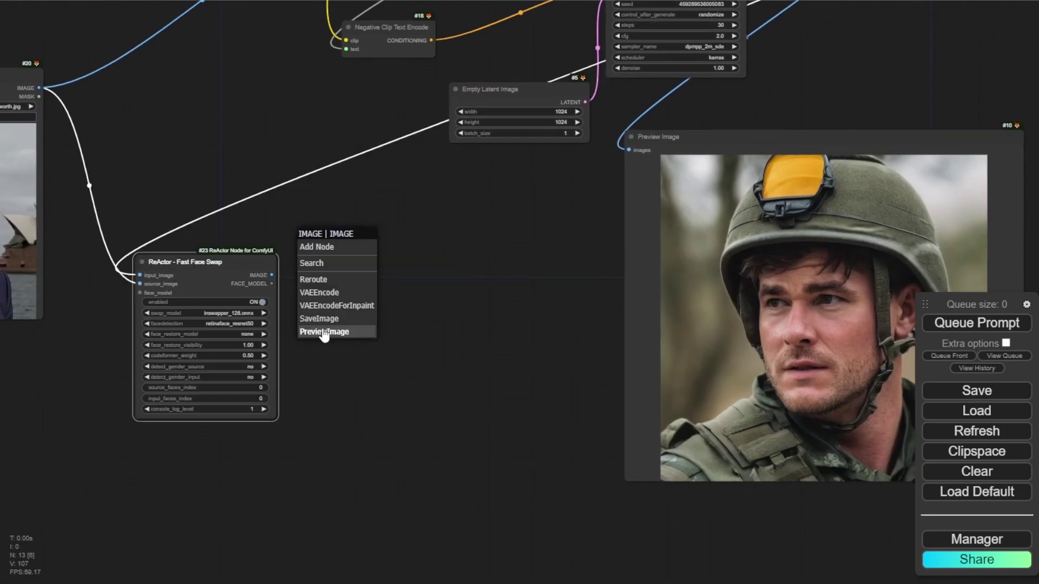
click(336, 331)
drag(373, 240, 456, 171)
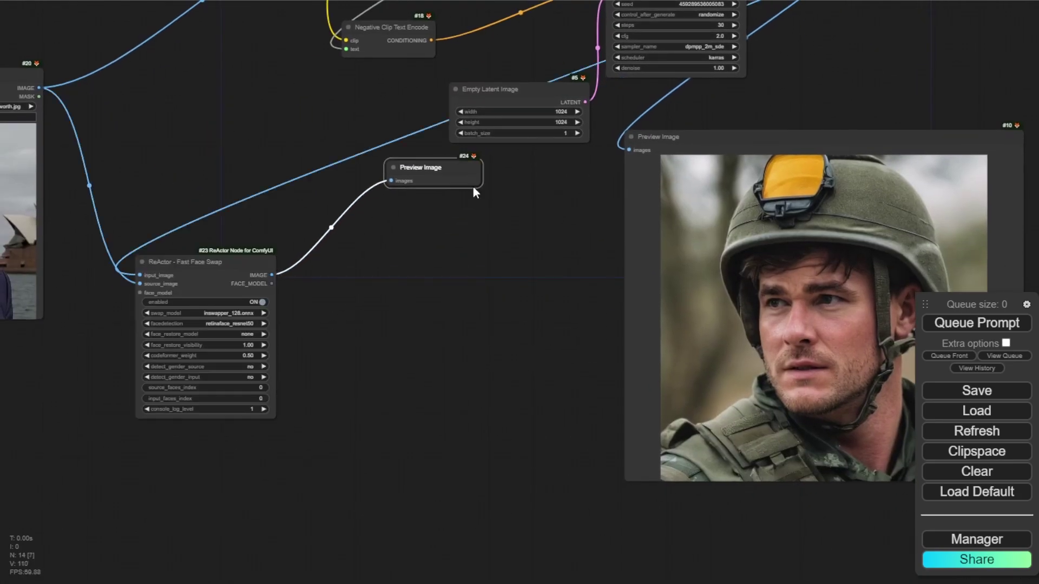
click(238, 332)
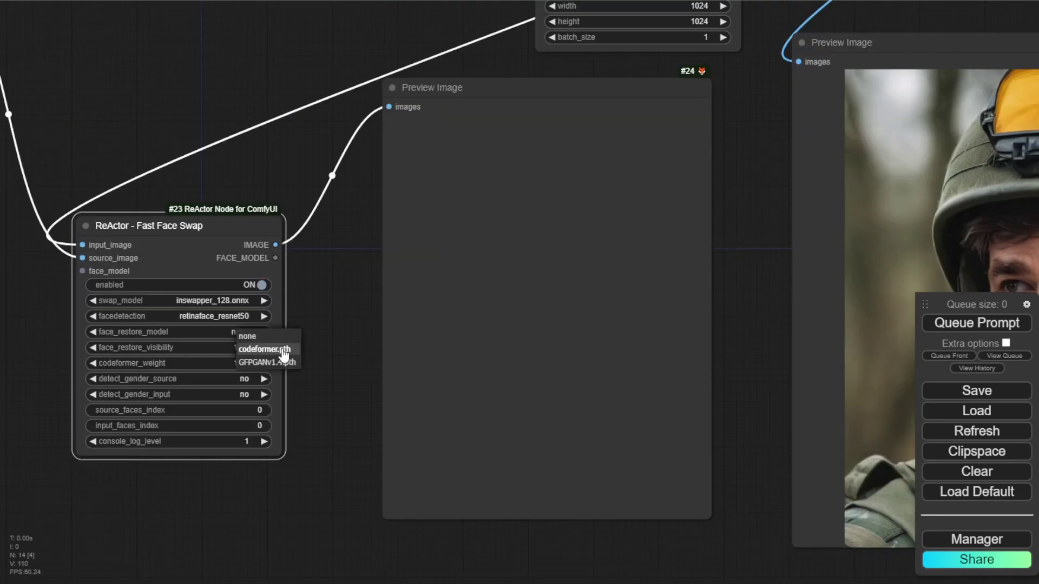
click(265, 346)
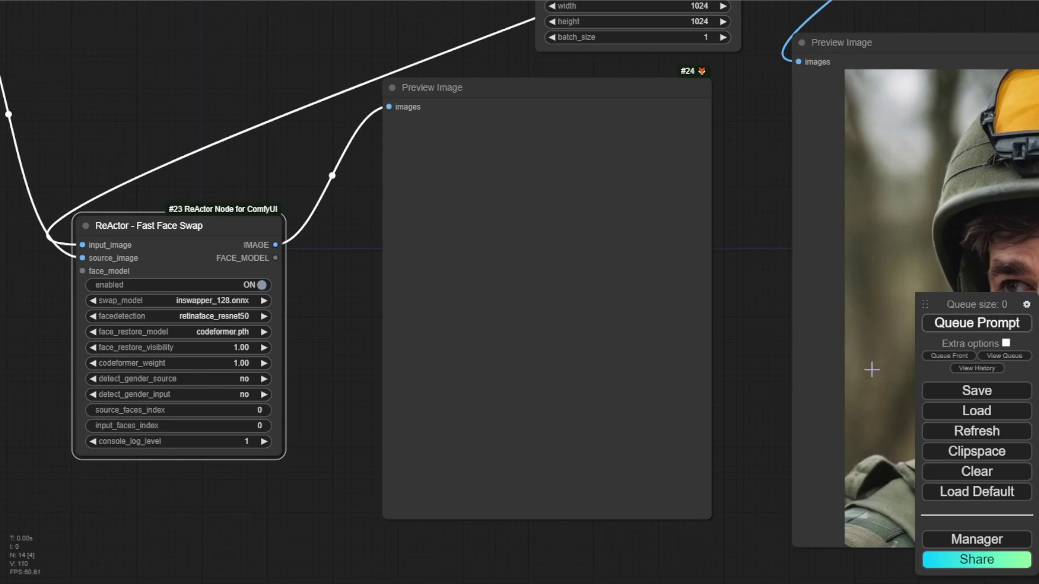
- Raise the face-swap node, enlarge the swap preview, and adjust the original portrait preview
scroll(401, 420, down, 7)
drag(401, 235, 318, 220)
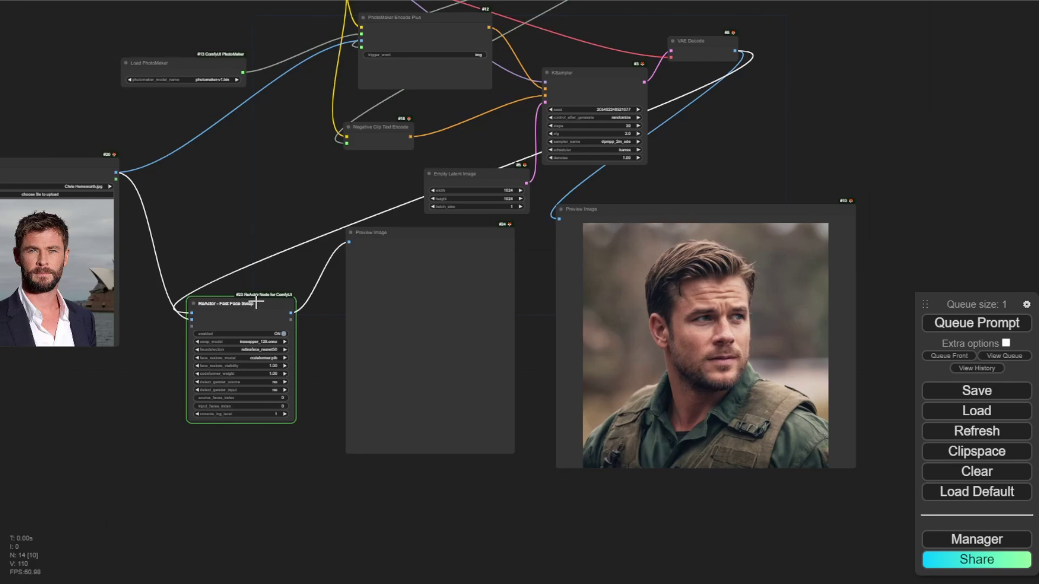
drag(258, 297, 252, 219)
drag(371, 237, 340, 233)
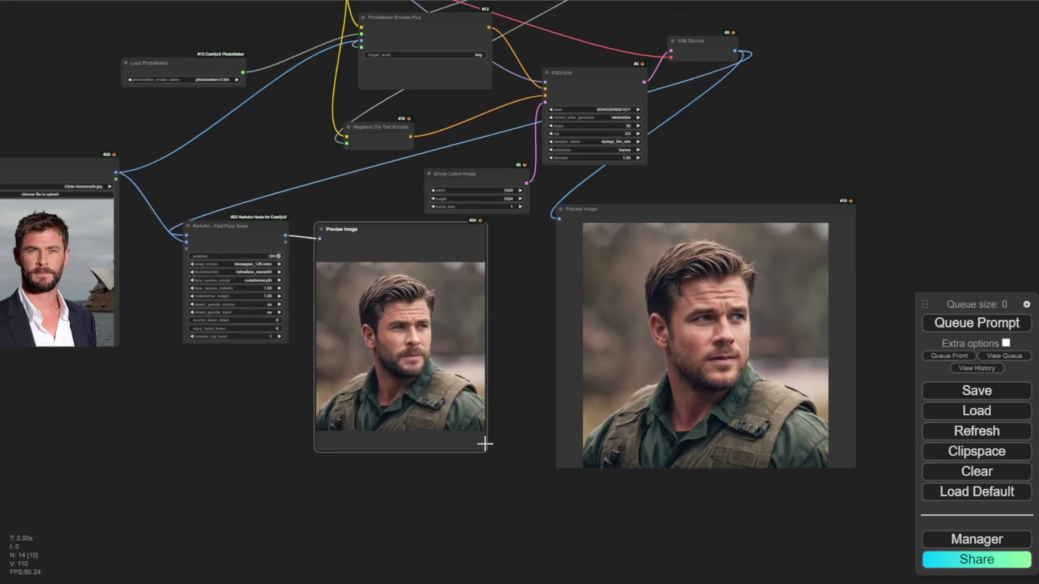
drag(485, 449, 547, 475)
drag(678, 208, 689, 218)
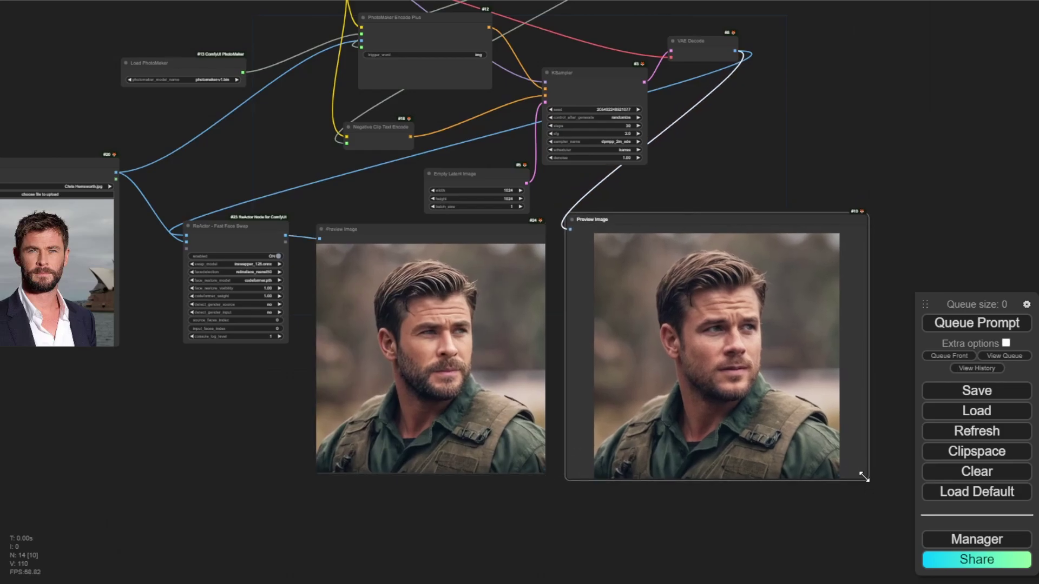
drag(864, 477, 850, 479)
- Reposition the face-swap node and swap preview beside the original portrait, showing the whole workflow
scroll(380, 368, up, 3)
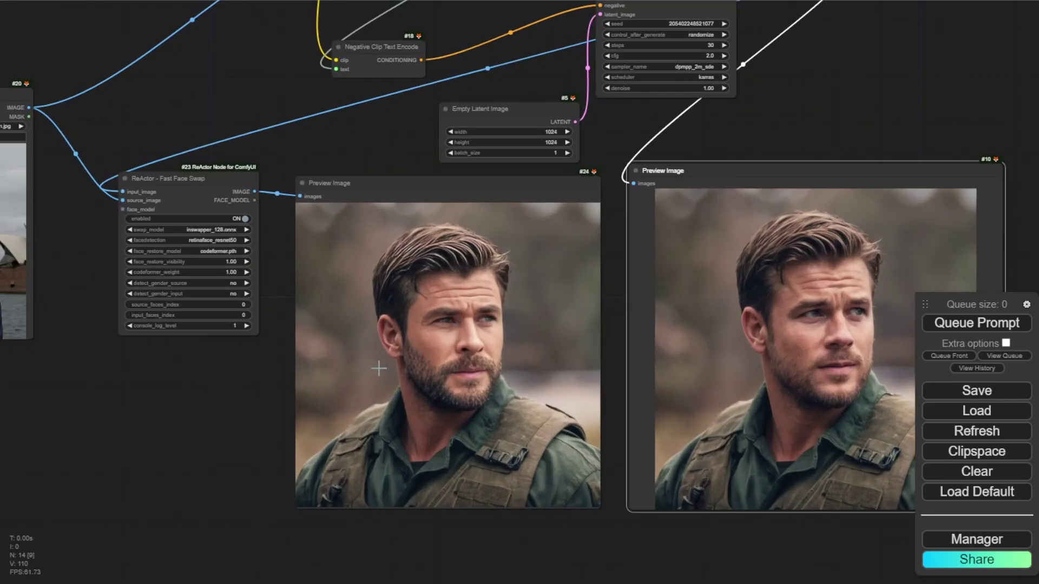
drag(342, 183, 394, 115)
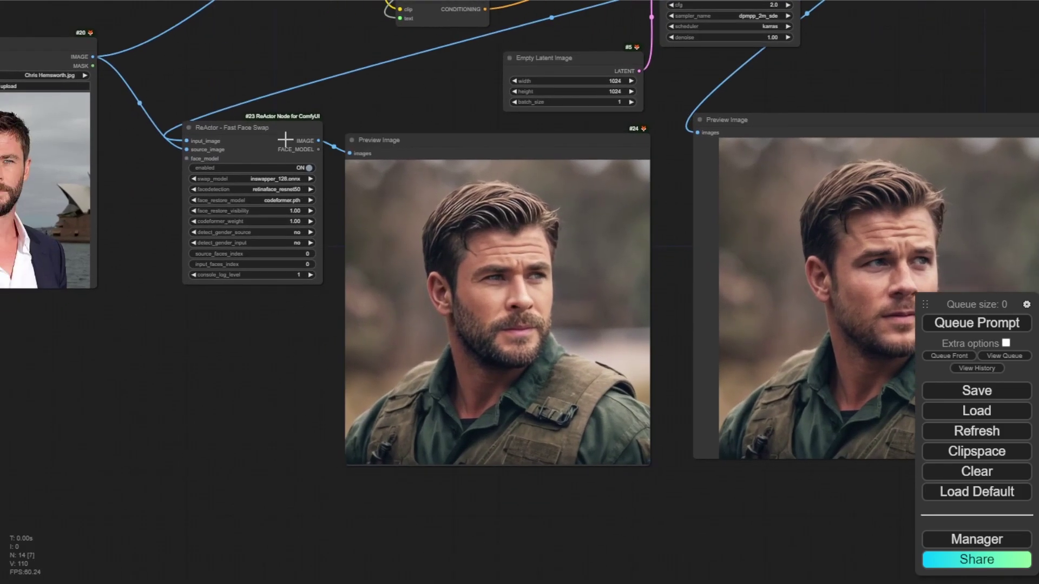
drag(285, 139, 279, 83)
drag(410, 144, 261, 258)
drag(506, 211, 494, 291)
drag(752, 142, 641, 353)
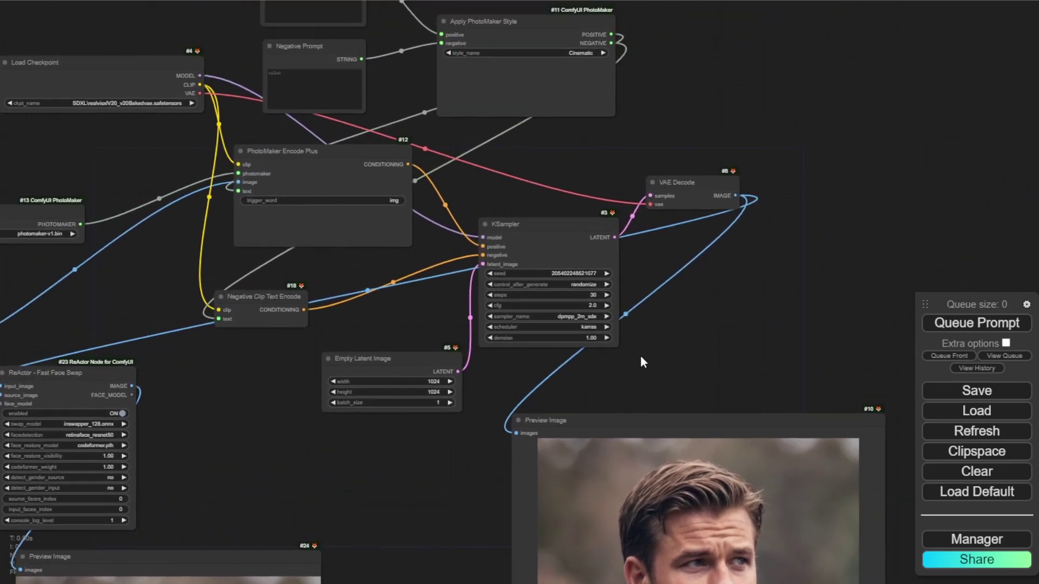
- Place Apply PhotoMaker Style above the original portrait Preview Image, shifting that preview down-left
scroll(631, 325, down, 2)
drag(539, 87, 669, 336)
drag(804, 332, 747, 58)
drag(723, 121, 670, 233)
drag(639, 50, 571, 133)
- Nudge the ReActor face-swap node slightly to the right
scroll(574, 158, up, 5)
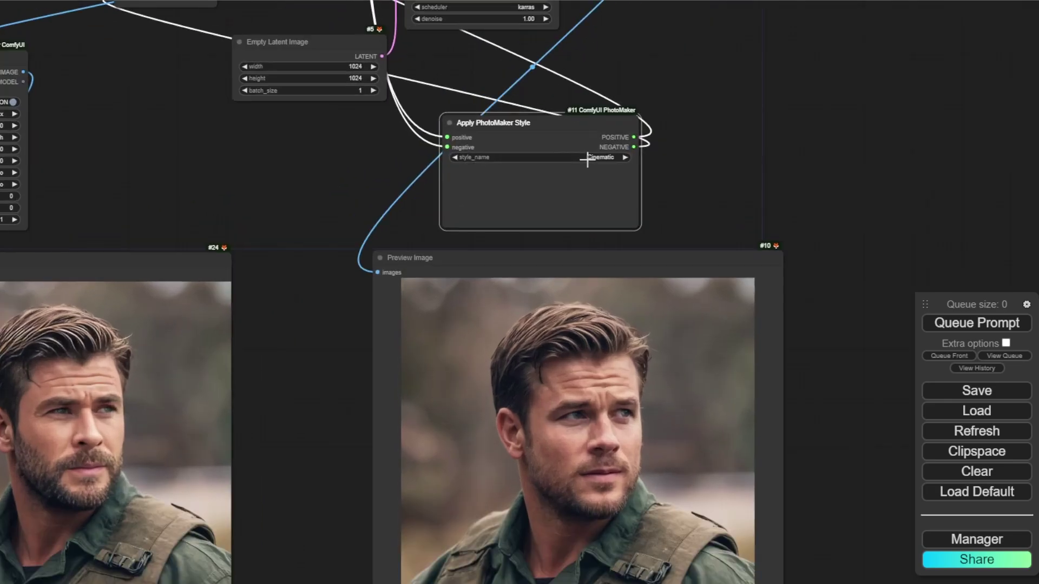
scroll(287, 238, down, 5)
scroll(240, 265, down, 2)
drag(240, 265, 378, 261)
click(142, 125)
drag(142, 125, 165, 127)
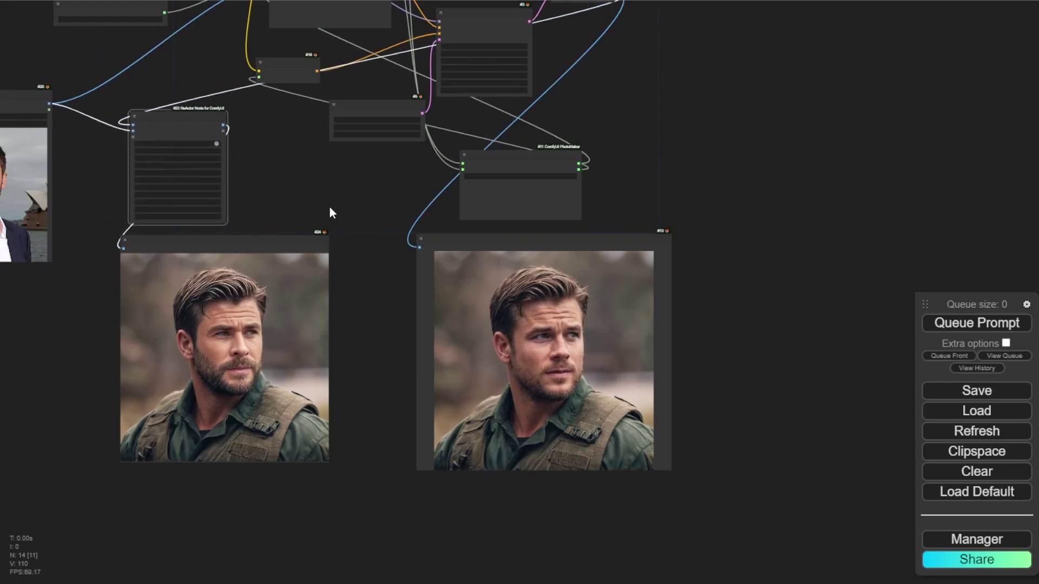
- Move the Load Image reference photo down, queue another generation, and shift the swap nodes right
drag(696, 167, 712, 294)
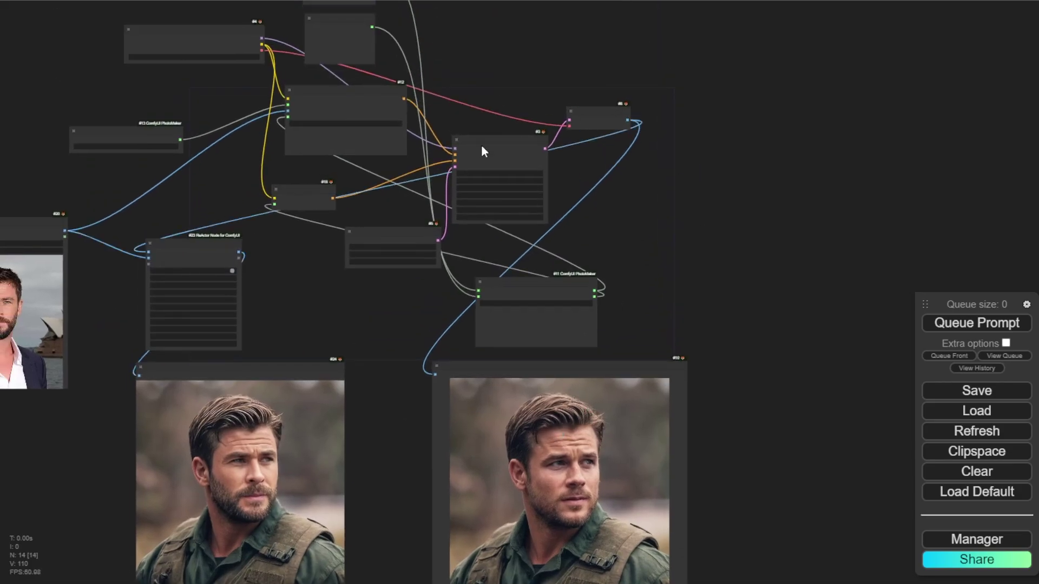
scroll(179, 243, up, 2)
scroll(124, 254, up, 3)
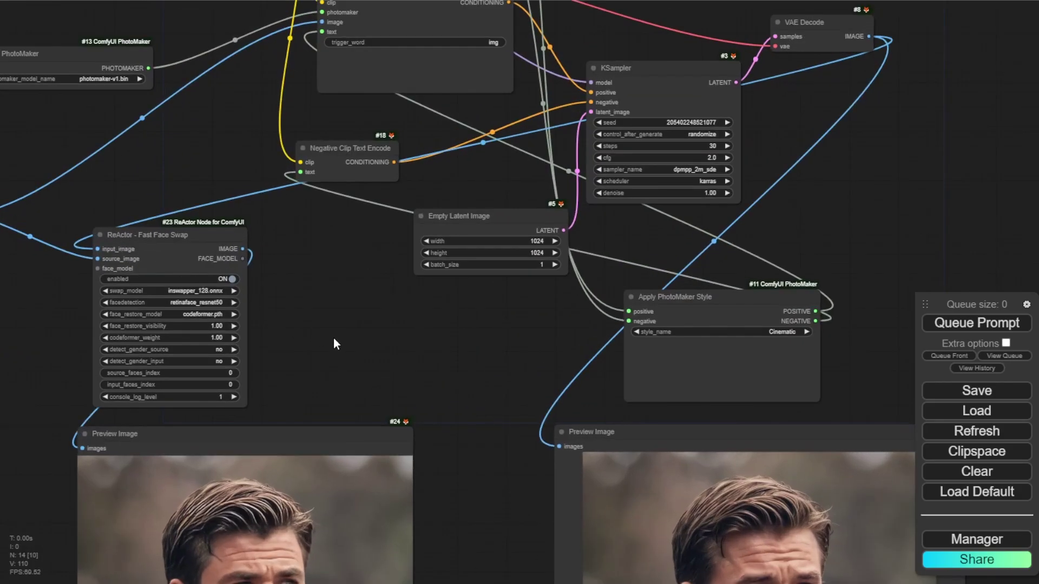
drag(352, 348, 385, 131)
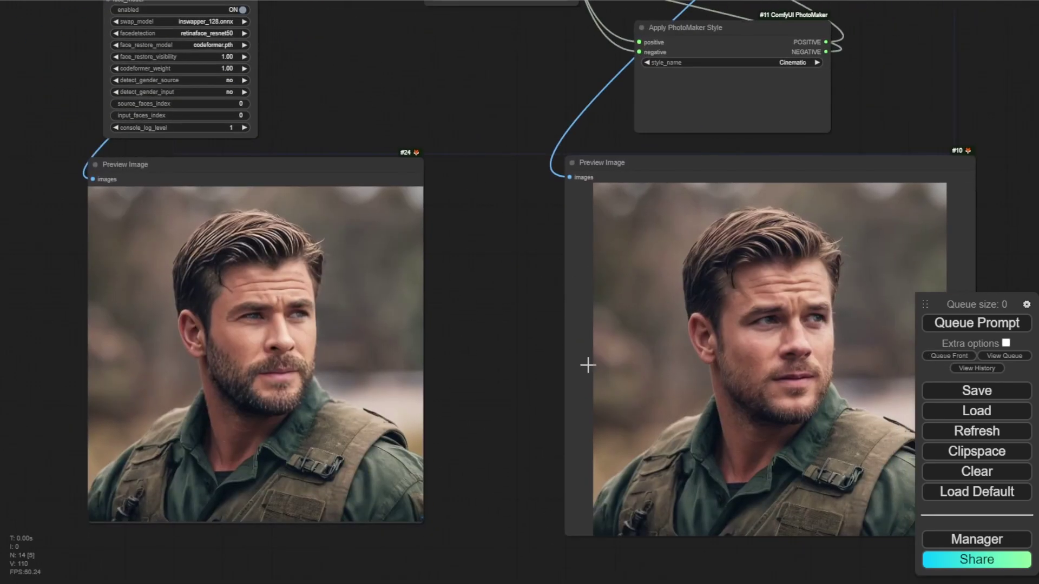
scroll(588, 365, down, 4)
drag(118, 79, 157, 279)
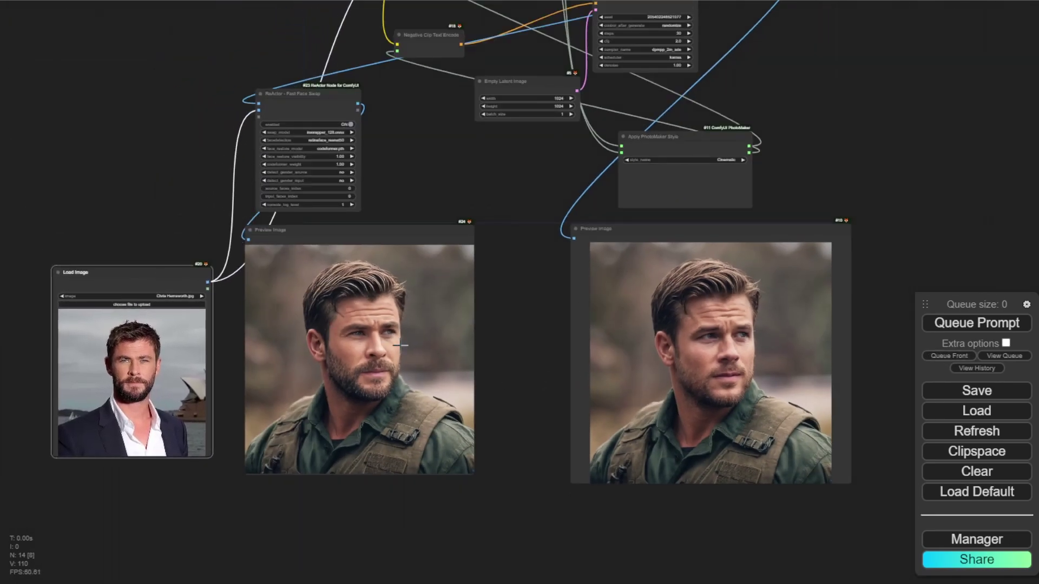
click(946, 327)
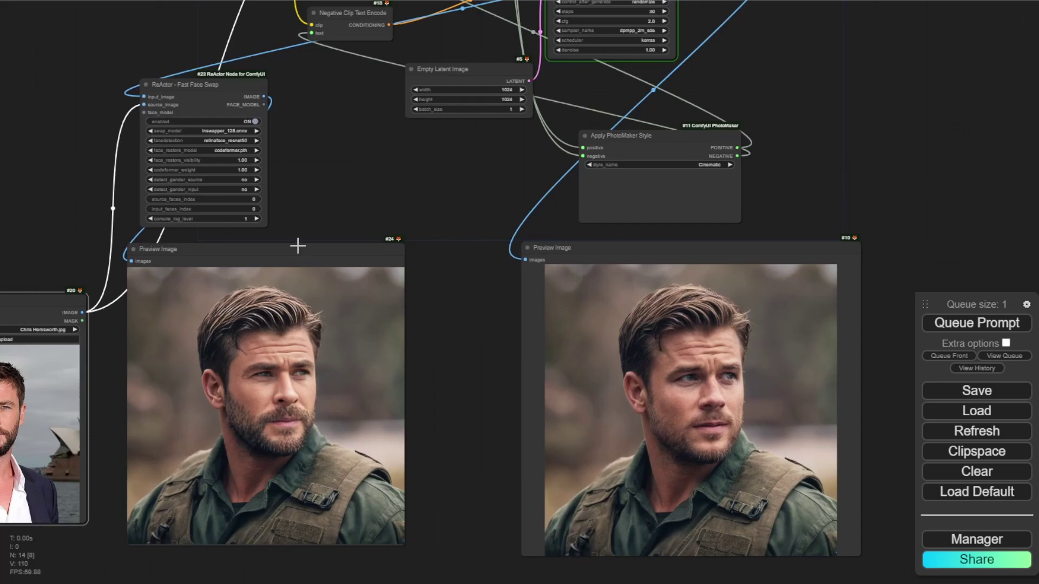
drag(298, 247, 383, 251)
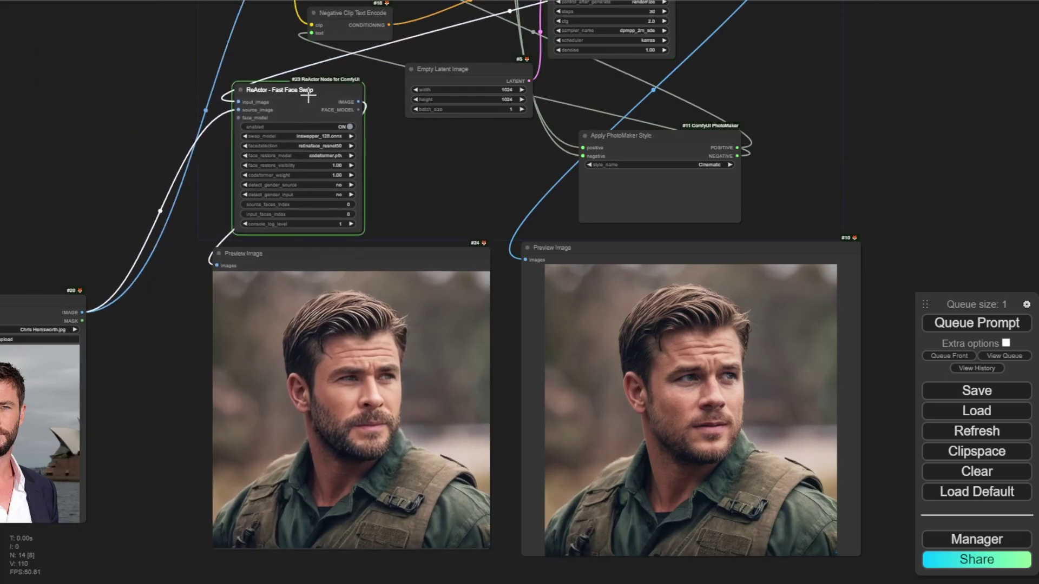